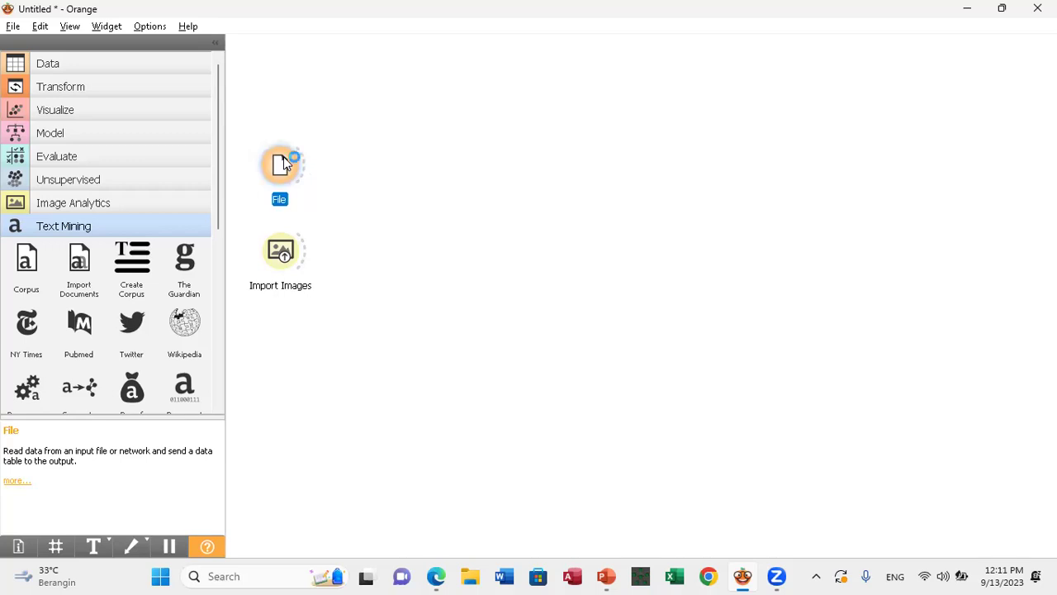
Switch to the Edge browser and search the web in a new tab for "data iris classification csv".
key(alt+Tab)
key(alt+Tab)
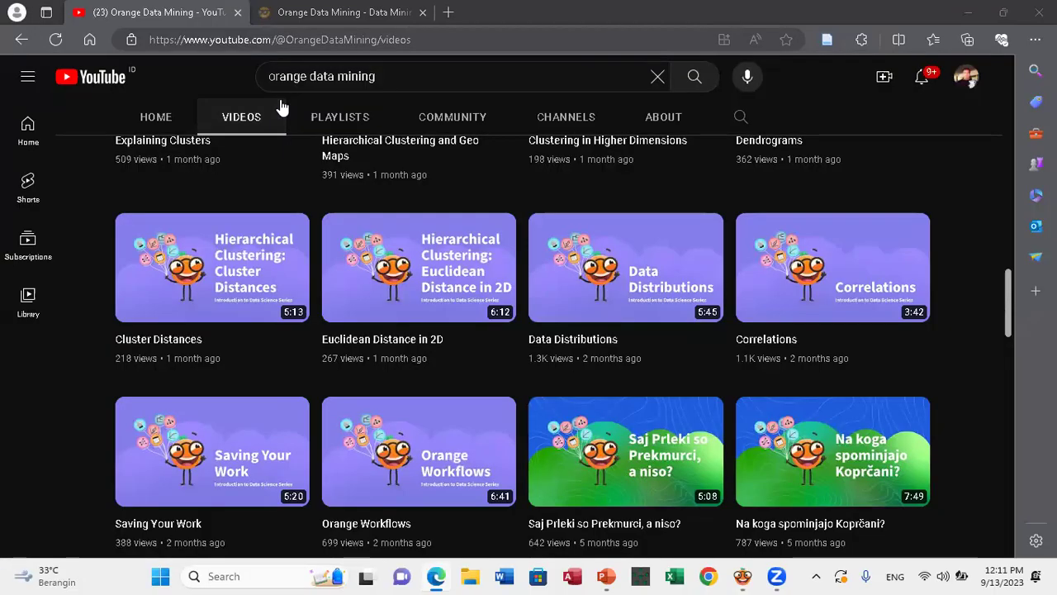
click(447, 14)
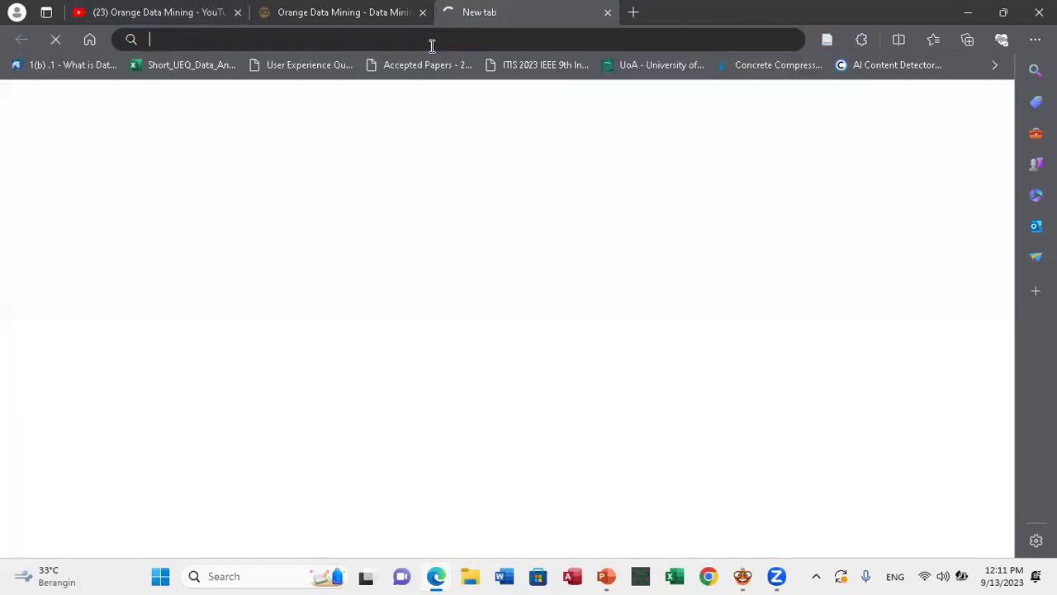
click(431, 43)
text(data)
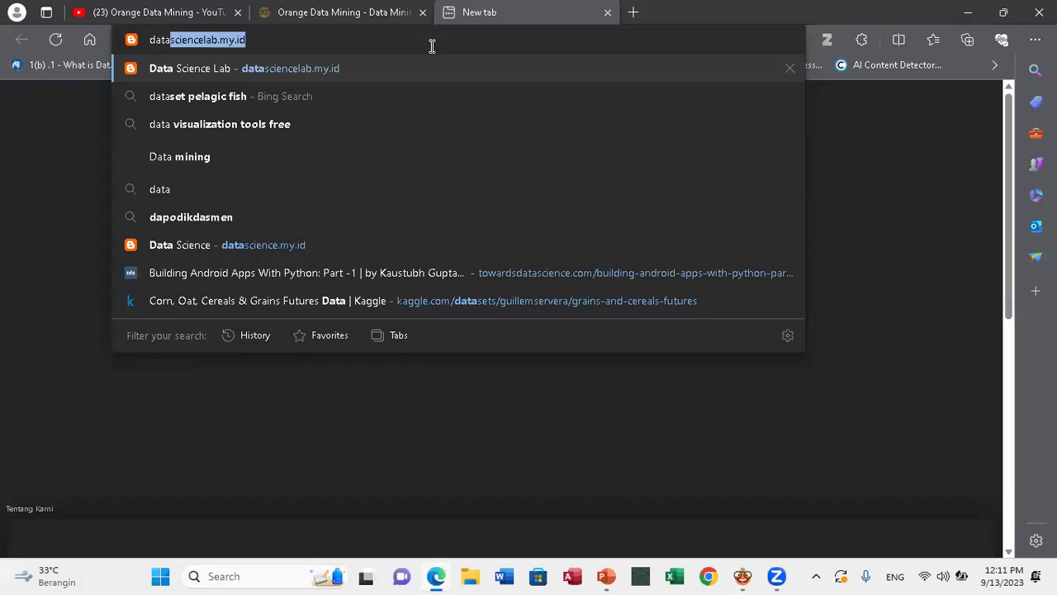
text( iris c)
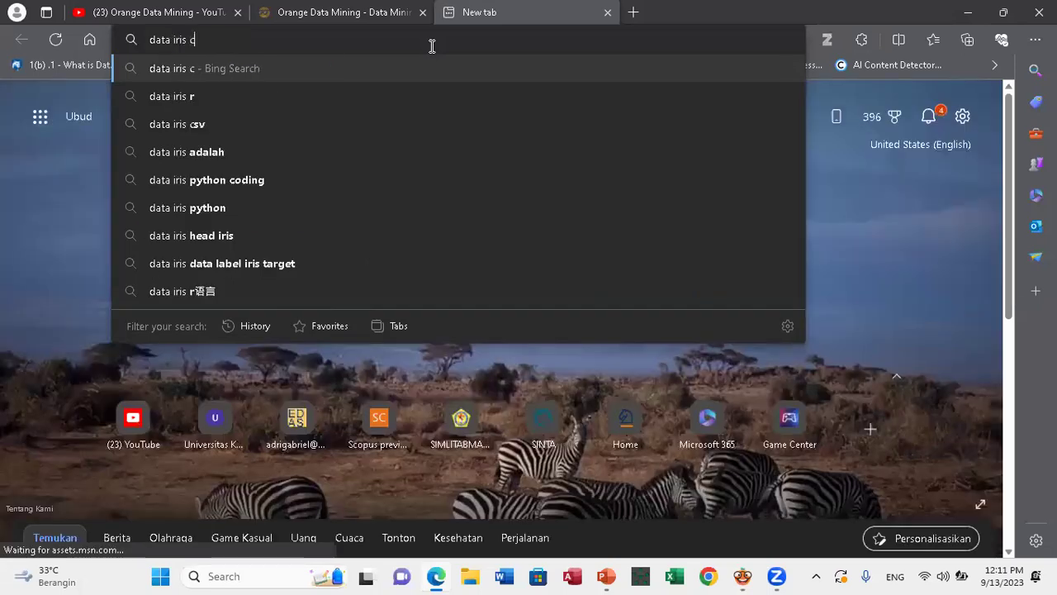
text(lass)
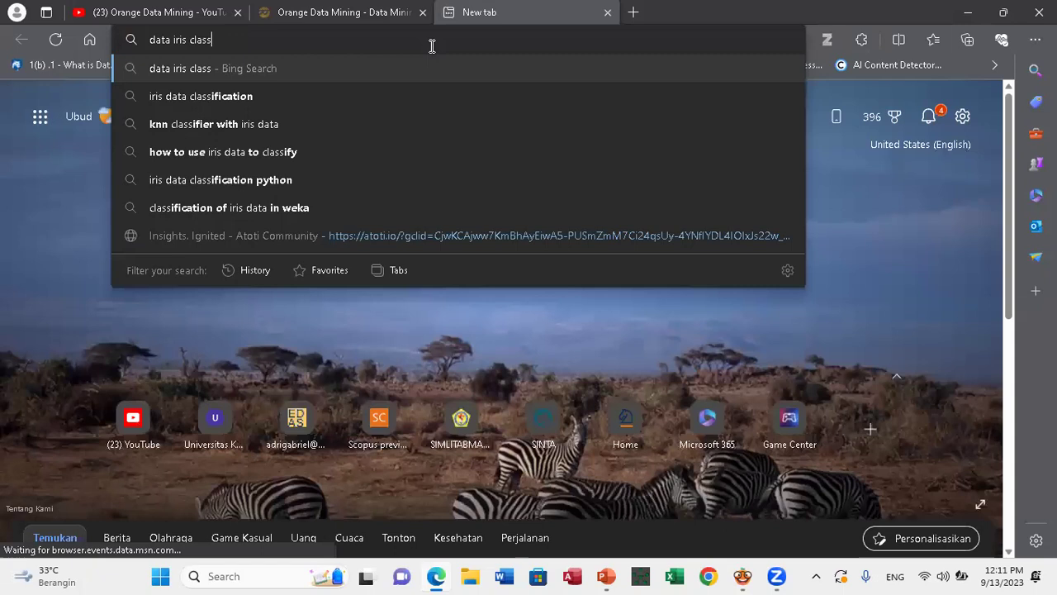
text(ificatio)
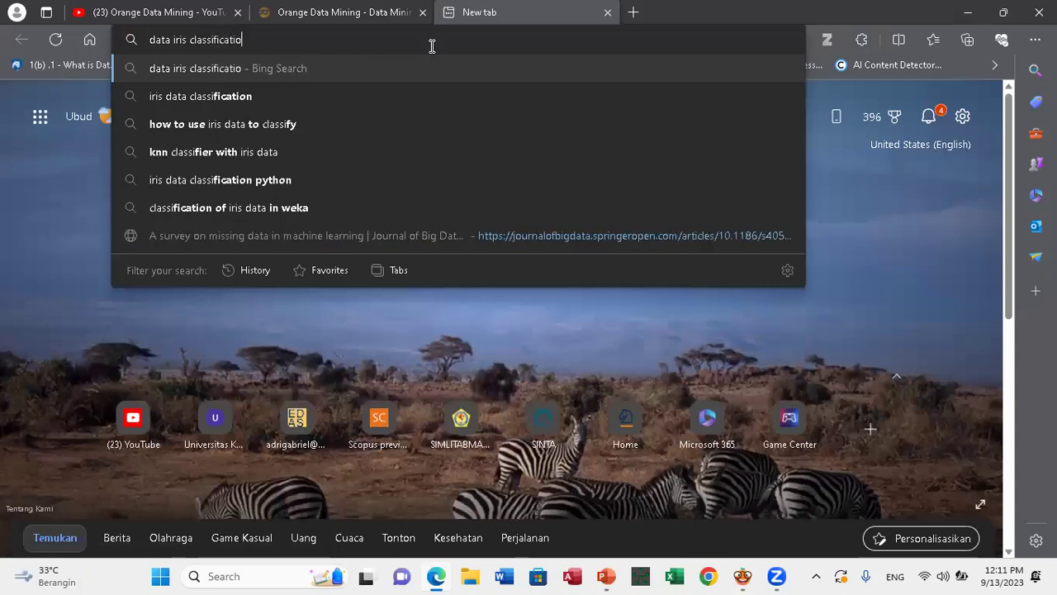
text(n csv)
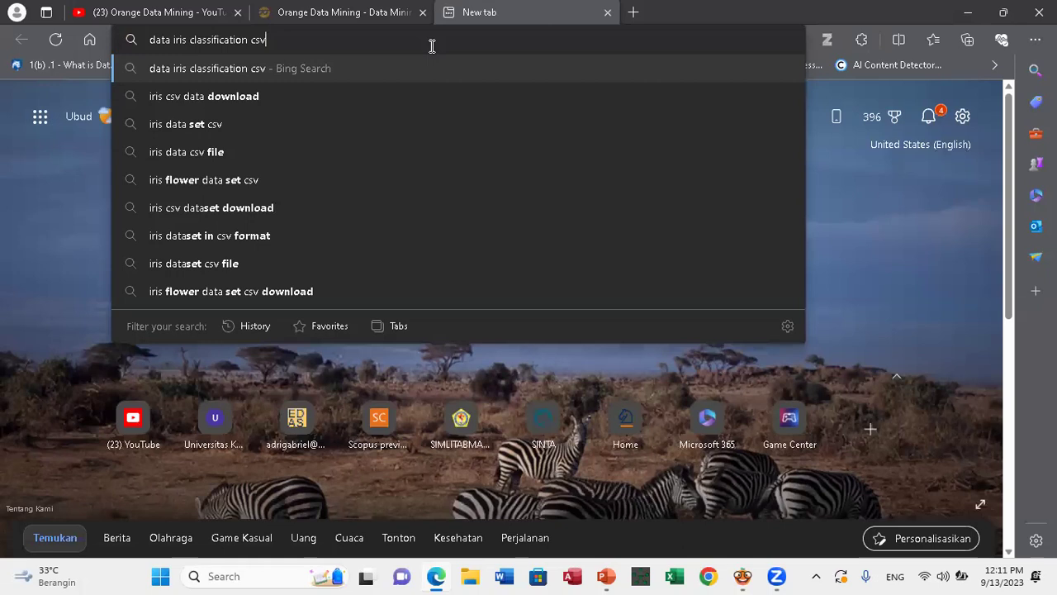
key(Return)
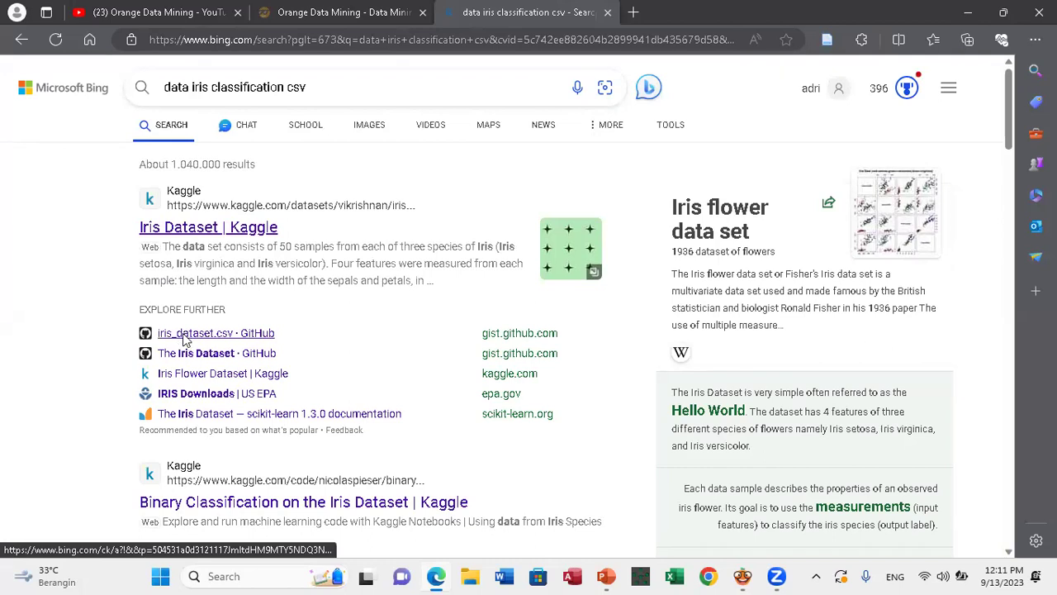
Download the iris_dataset.csv gist from GitHub as a ZIP archive and show the downloaded archive in its folder.
click(183, 335)
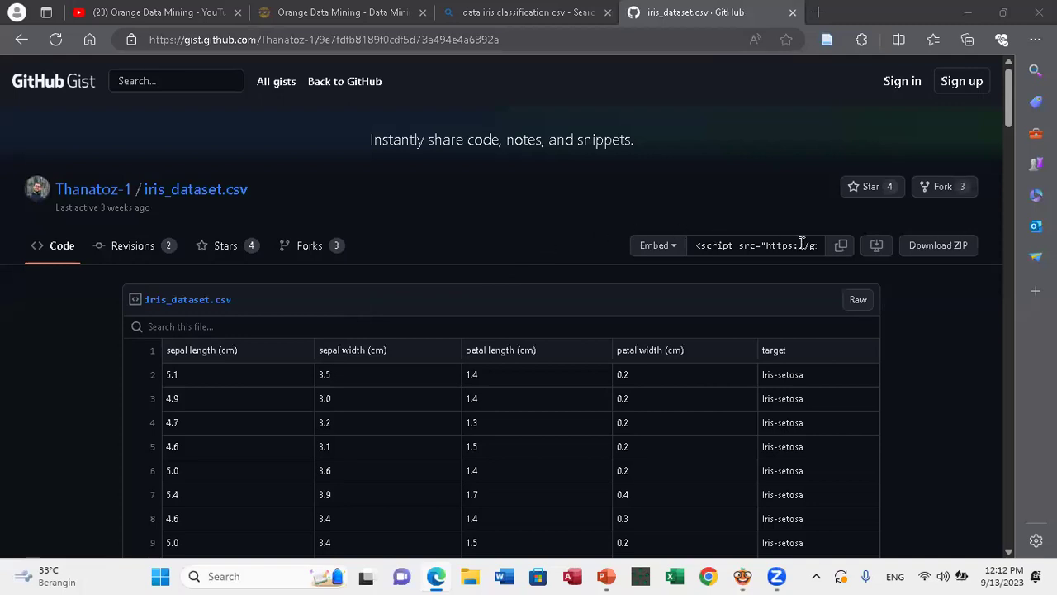
click(923, 256)
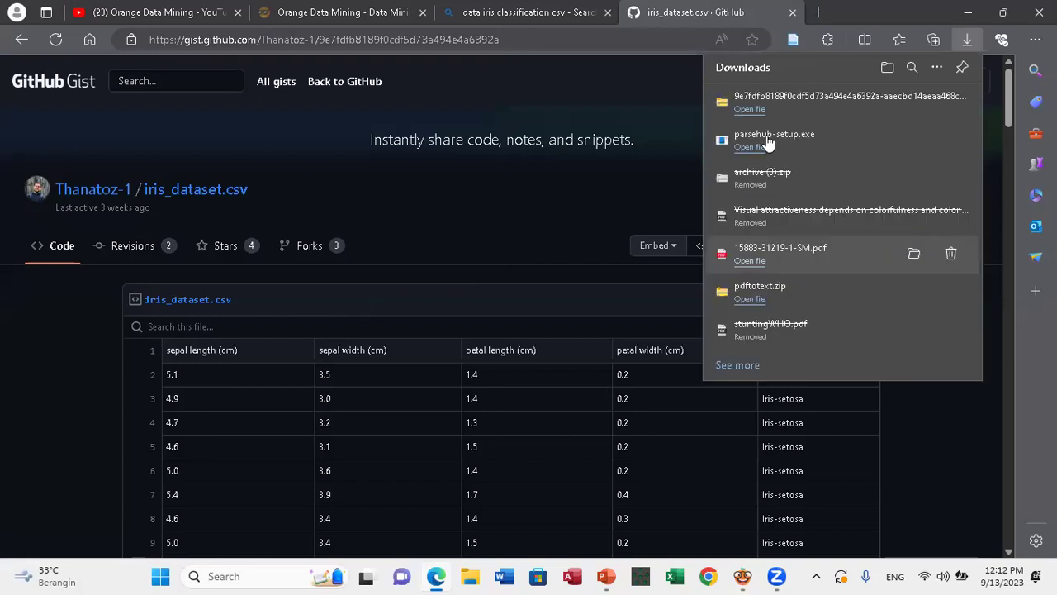
mouse_move(912, 102)
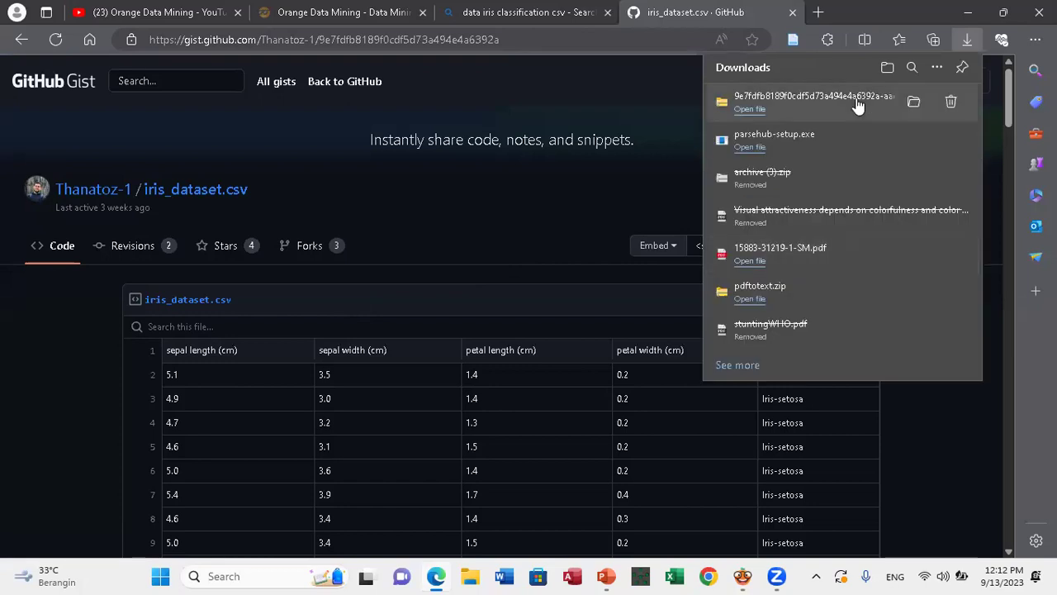
click(913, 102)
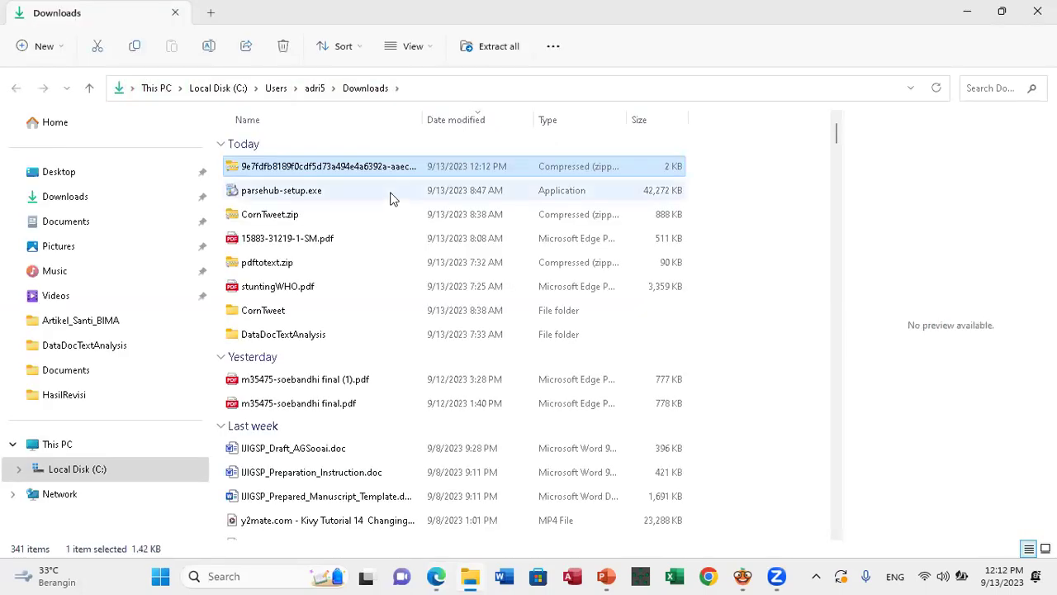
Rename the downloaded ZIP archive to iris.zip.
click(335, 171)
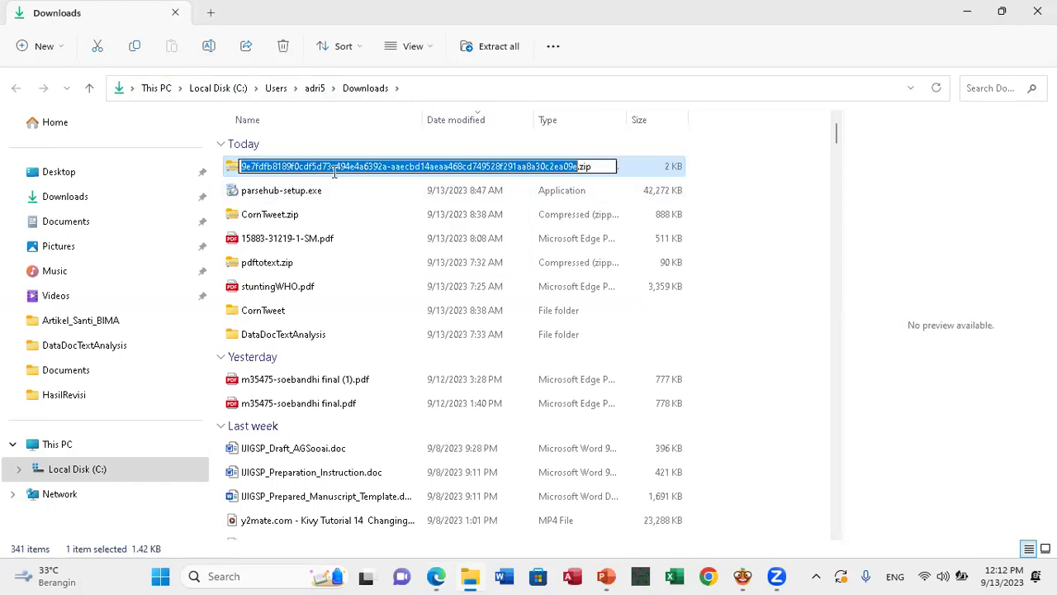
text(inis)
key(Return)
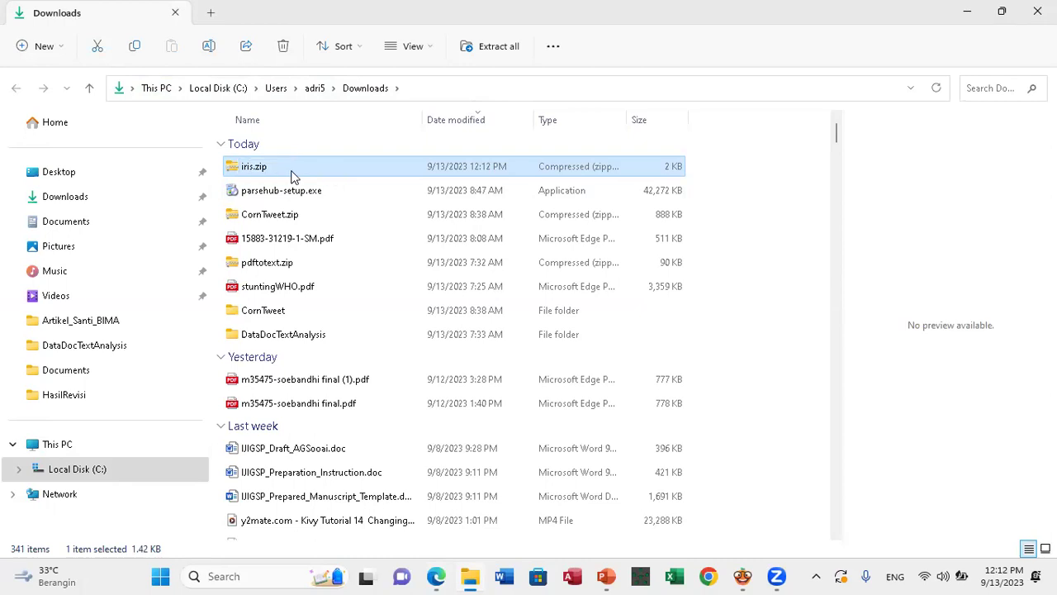
Start extracting all files from iris.zip and browse to the Downloads folder as the destination, sorting its contents by date modified.
right_click(291, 176)
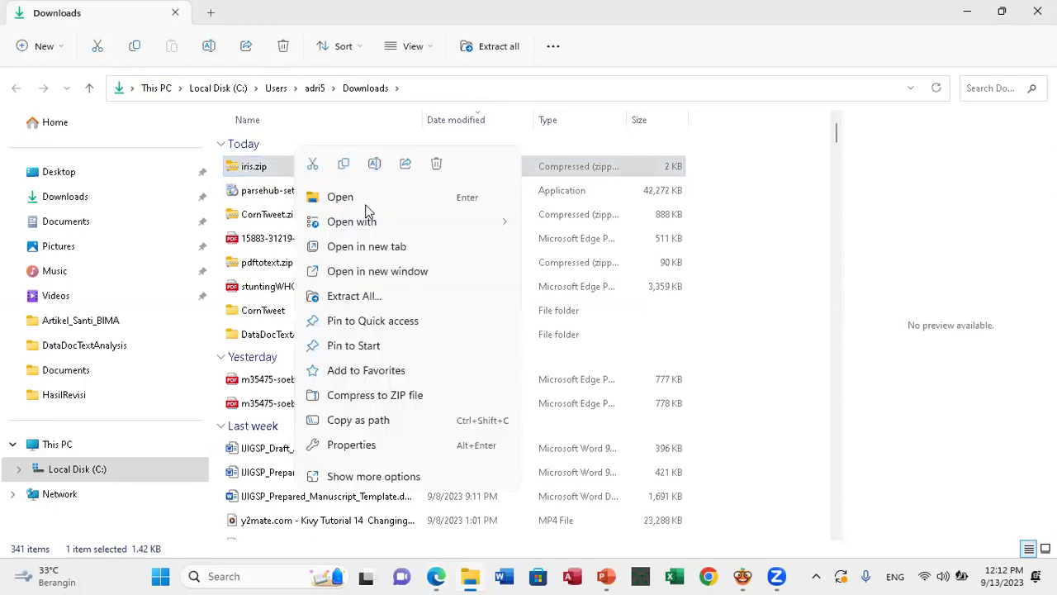
click(371, 295)
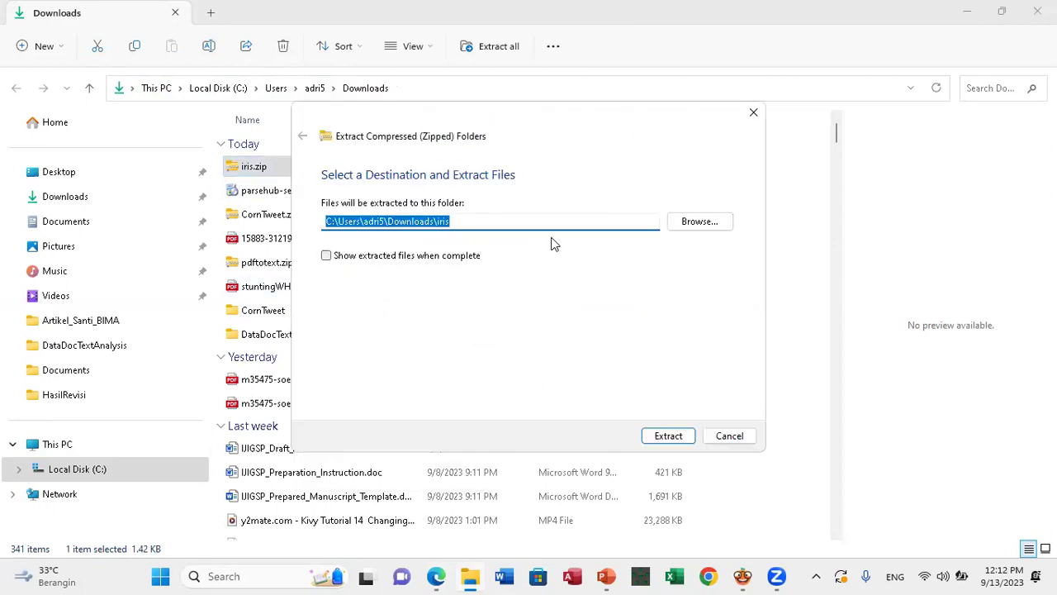
click(696, 219)
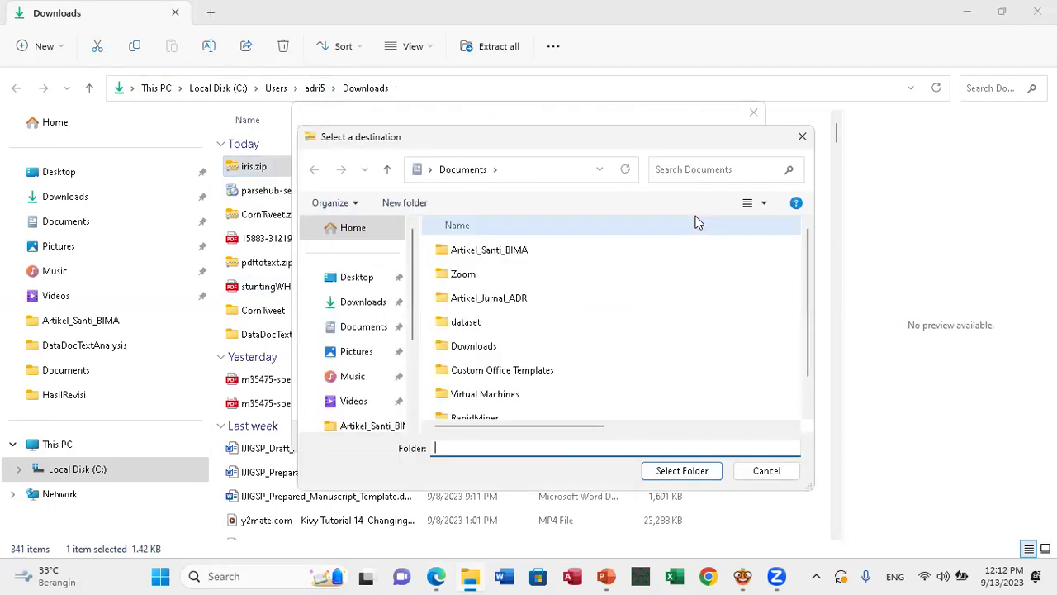
click(506, 223)
scroll(632, 286, down, 1)
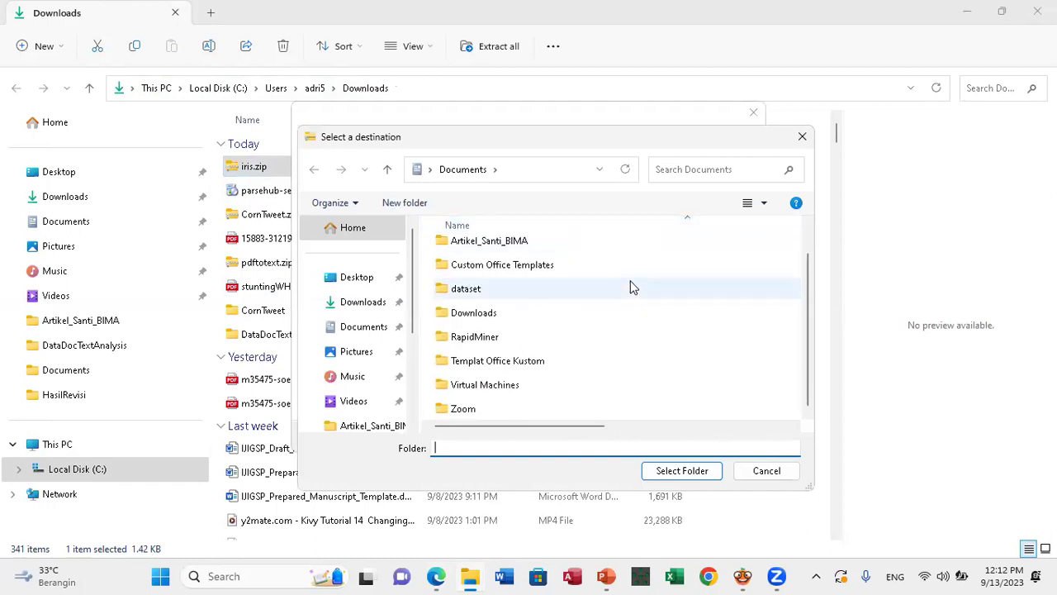
scroll(628, 285, up, 1)
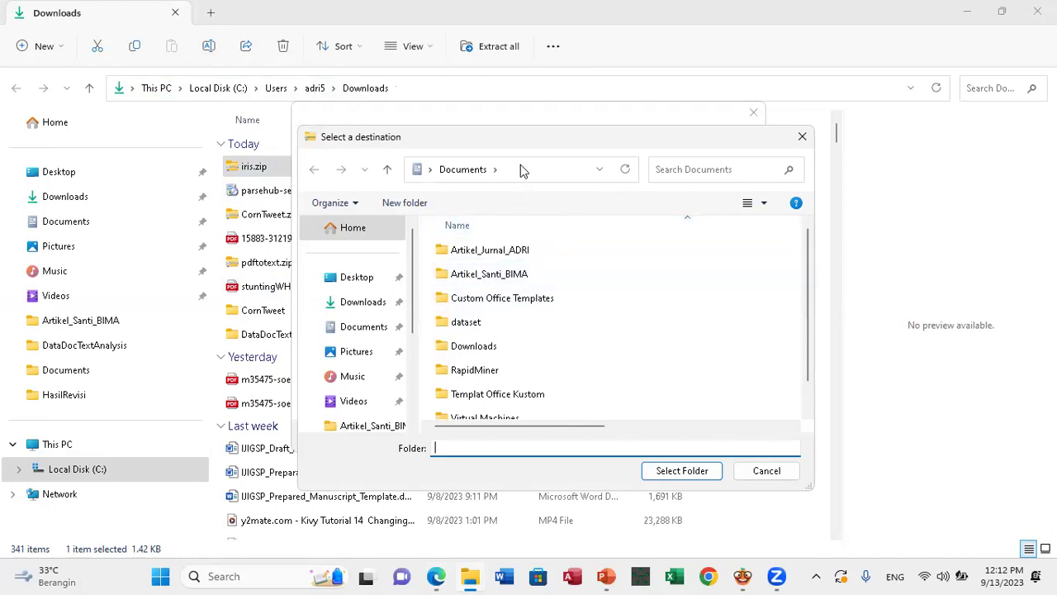
click(372, 301)
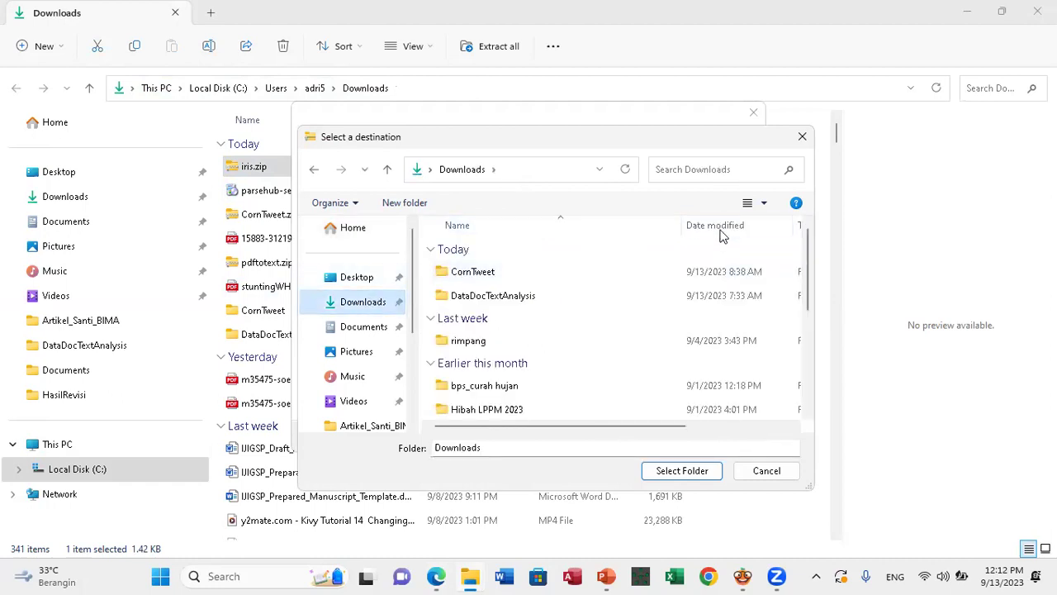
click(716, 228)
click(717, 228)
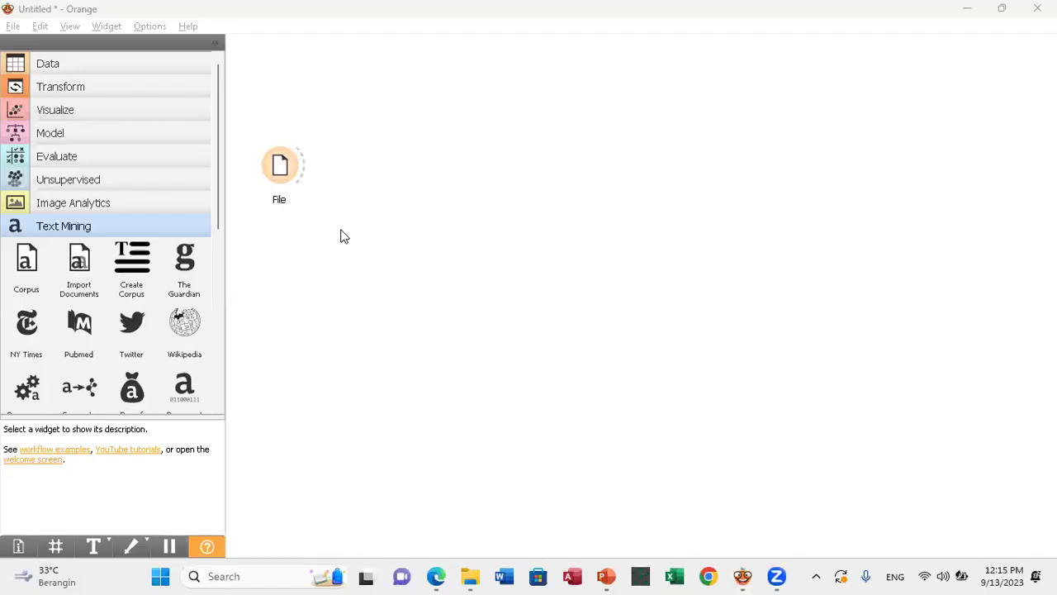
In Orange, load iris_dataset.csv from the Downloads folder into the File widget.
double_click(283, 175)
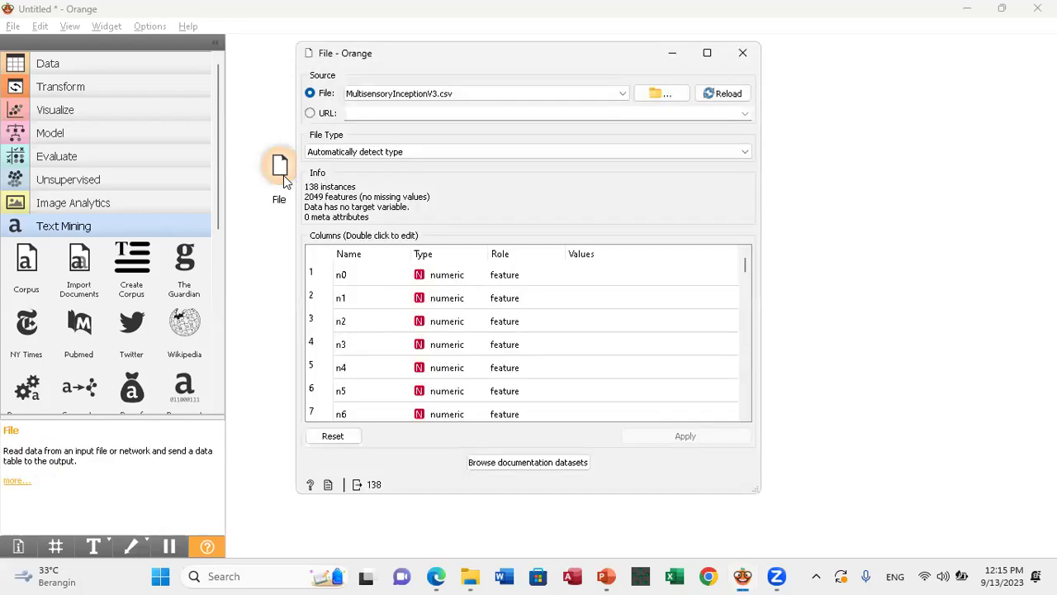
click(662, 93)
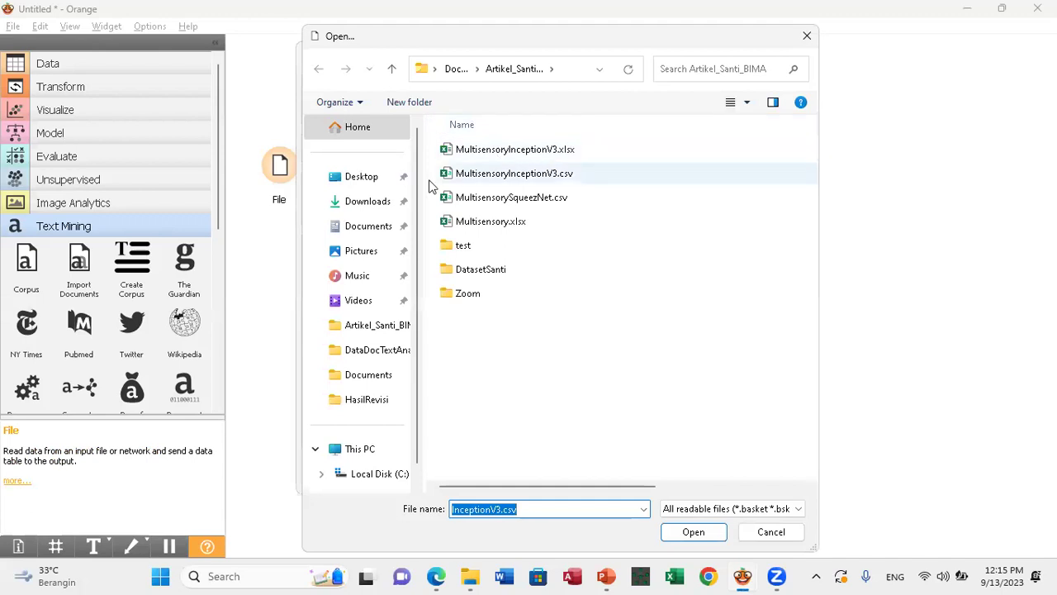
click(384, 206)
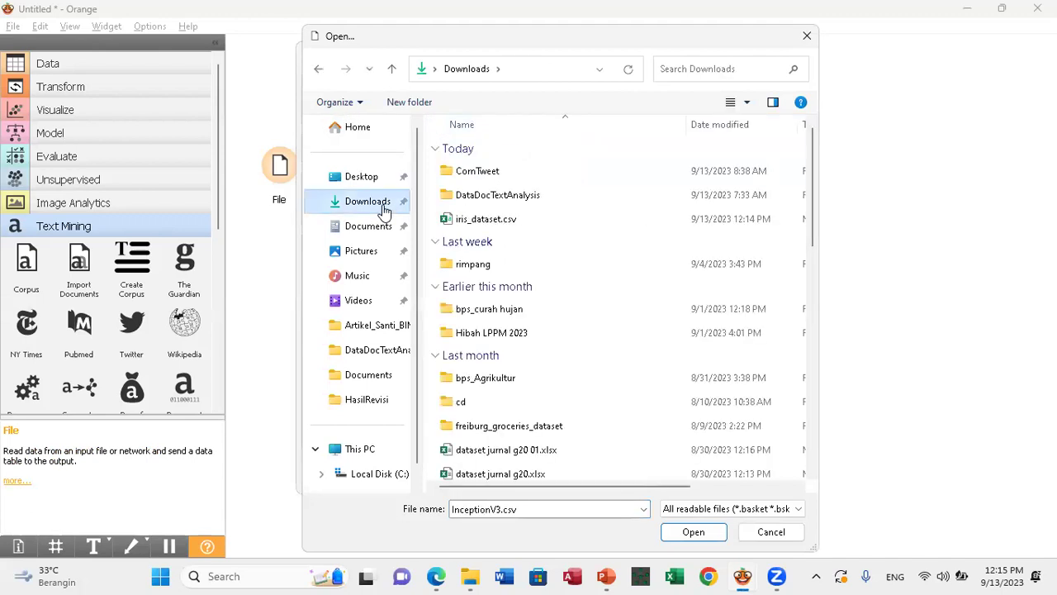
click(490, 222)
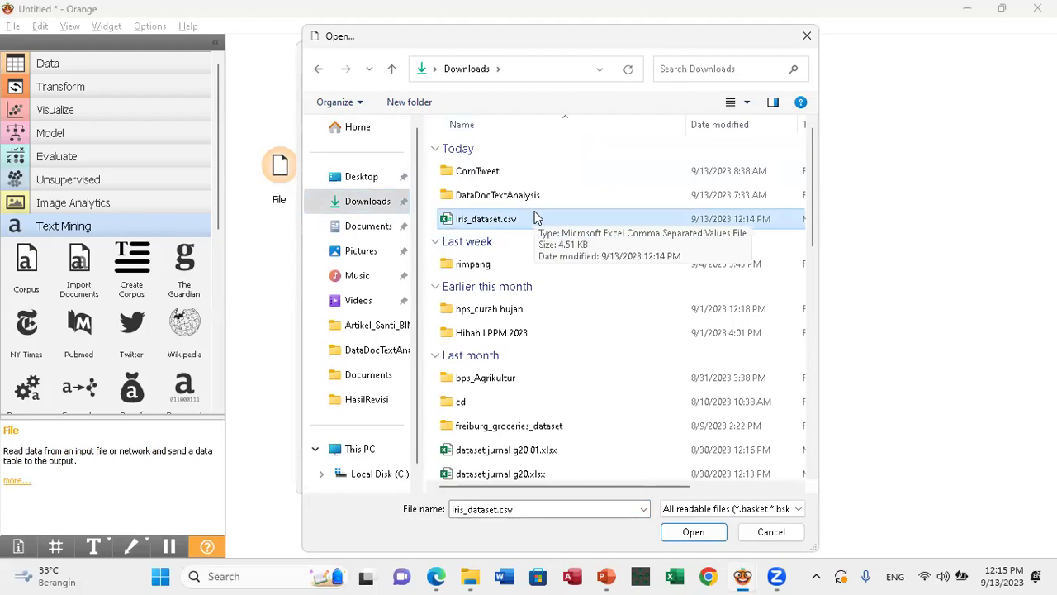
click(689, 534)
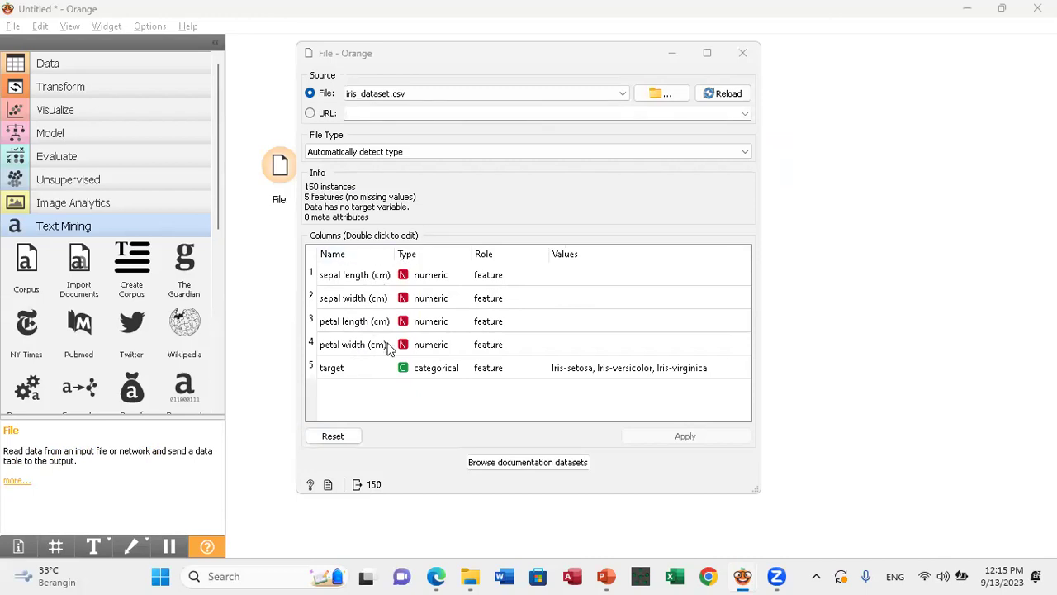
Change the role of the target column to target, apply the change and close the File widget's settings.
double_click(487, 372)
double_click(487, 372)
click(487, 373)
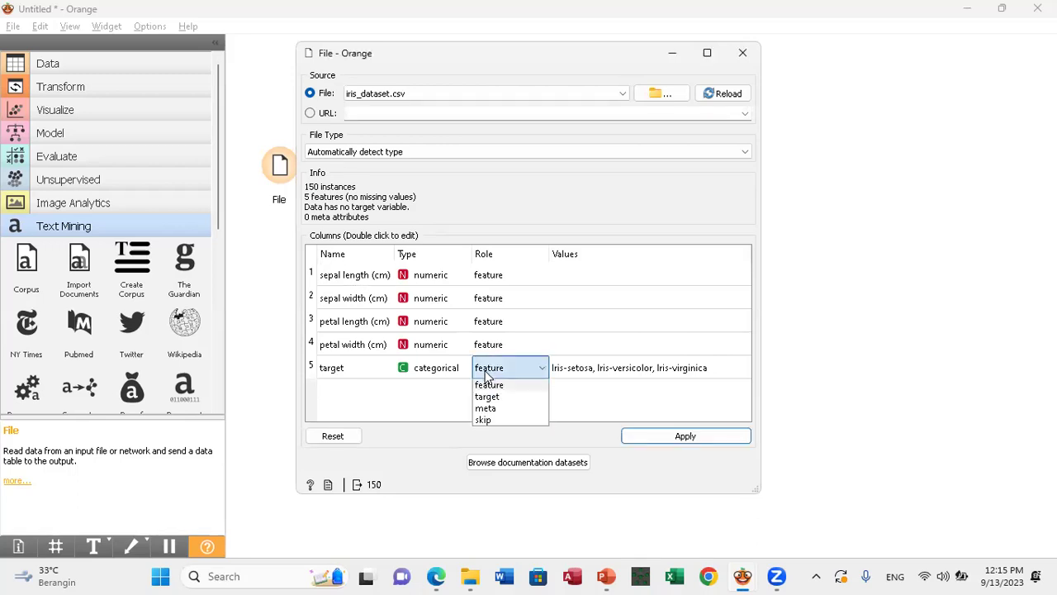
click(487, 398)
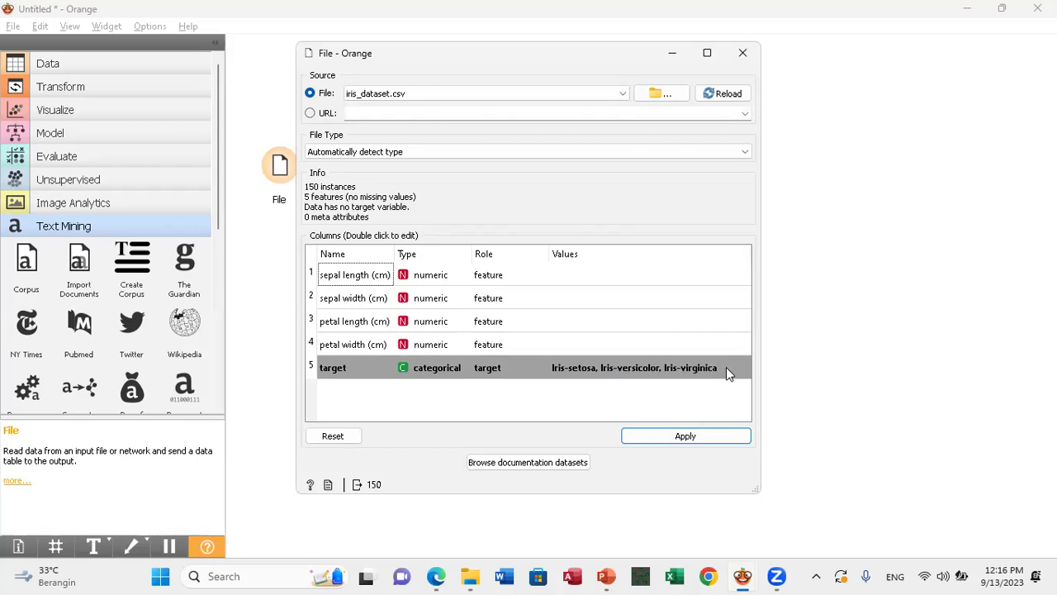
click(677, 432)
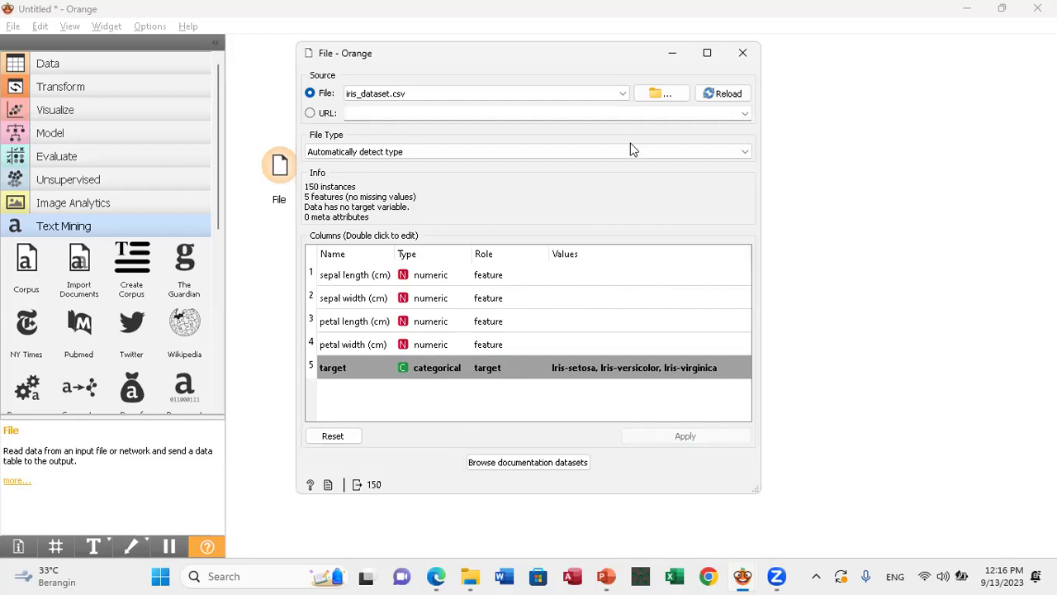
click(283, 451)
click(744, 51)
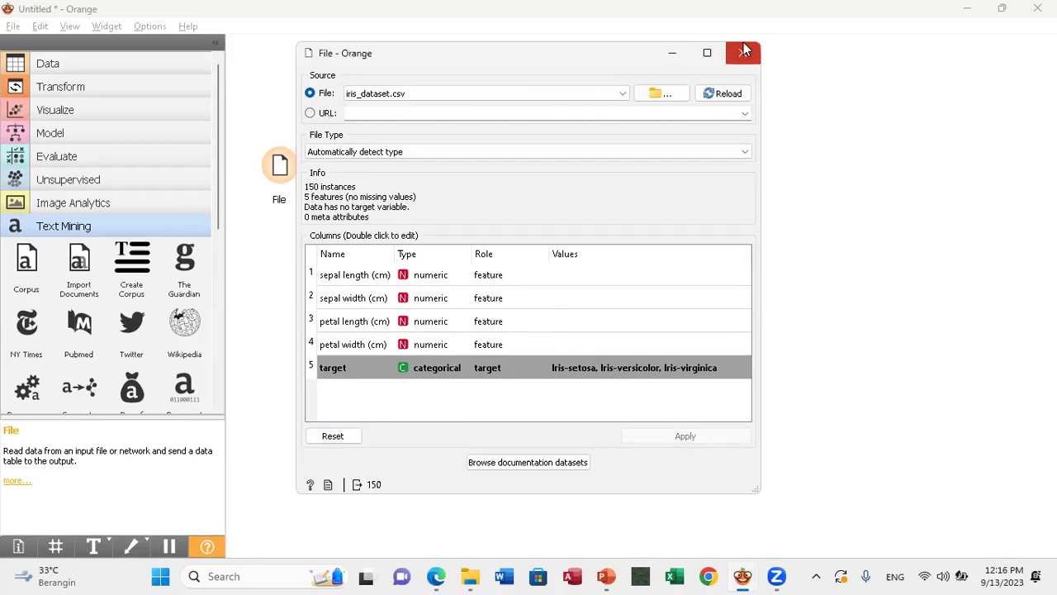
Move the File widget higher on the canvas and connect a new Data Table widget to its output.
drag(279, 165, 271, 85)
click(324, 82)
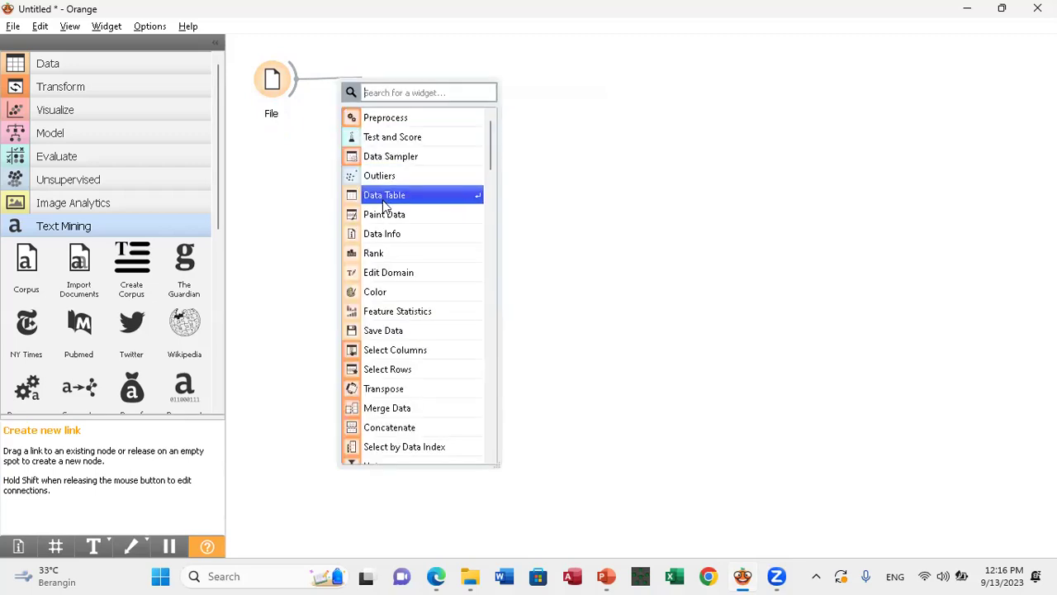
click(384, 196)
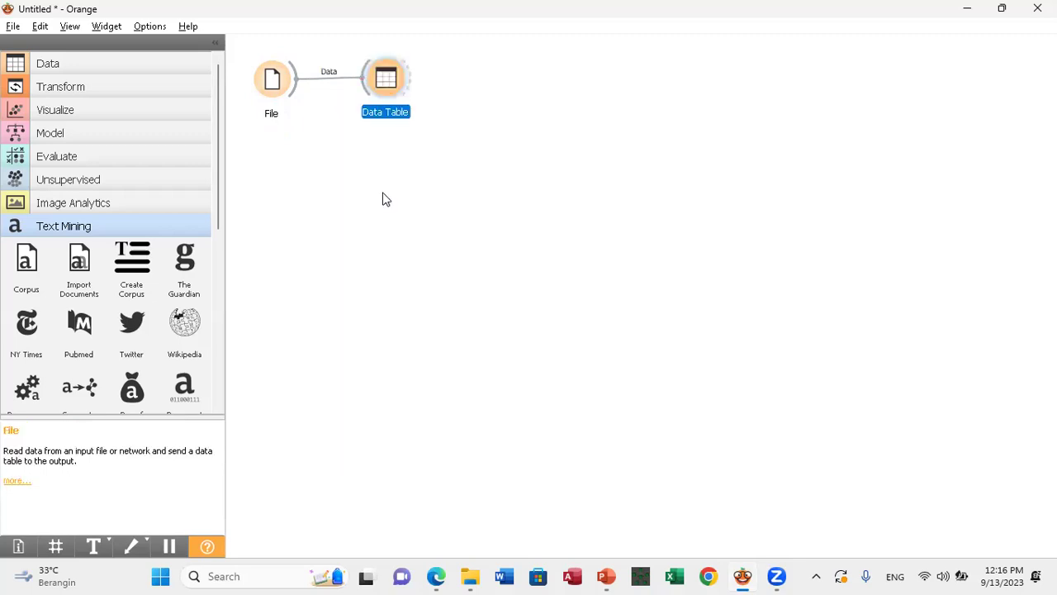
Open the Data Table, sort the rows by target and look through the iris classes and their measurements.
double_click(386, 79)
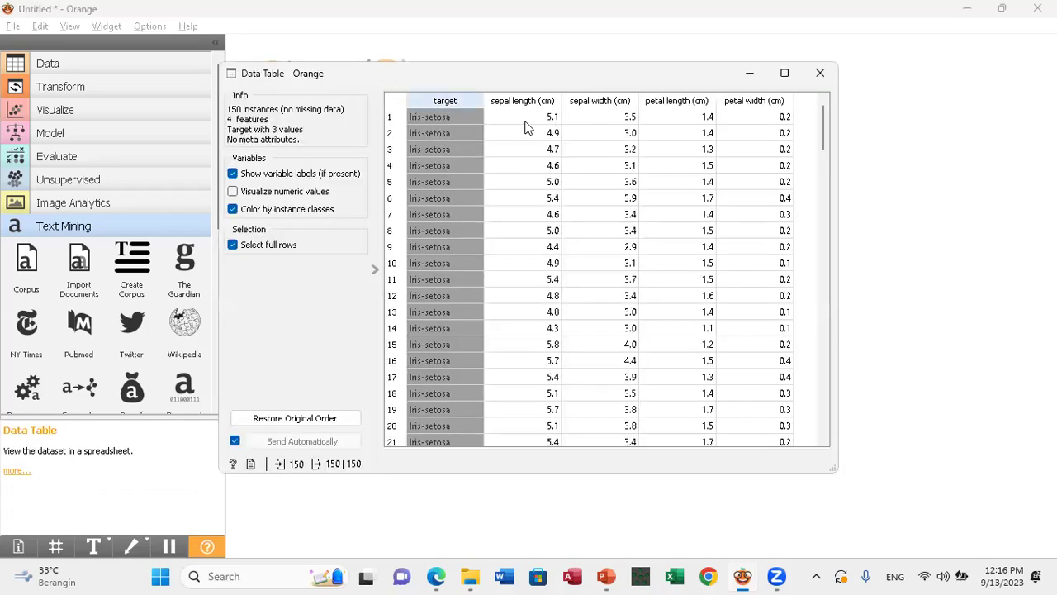
click(452, 96)
scroll(439, 335, down, 20)
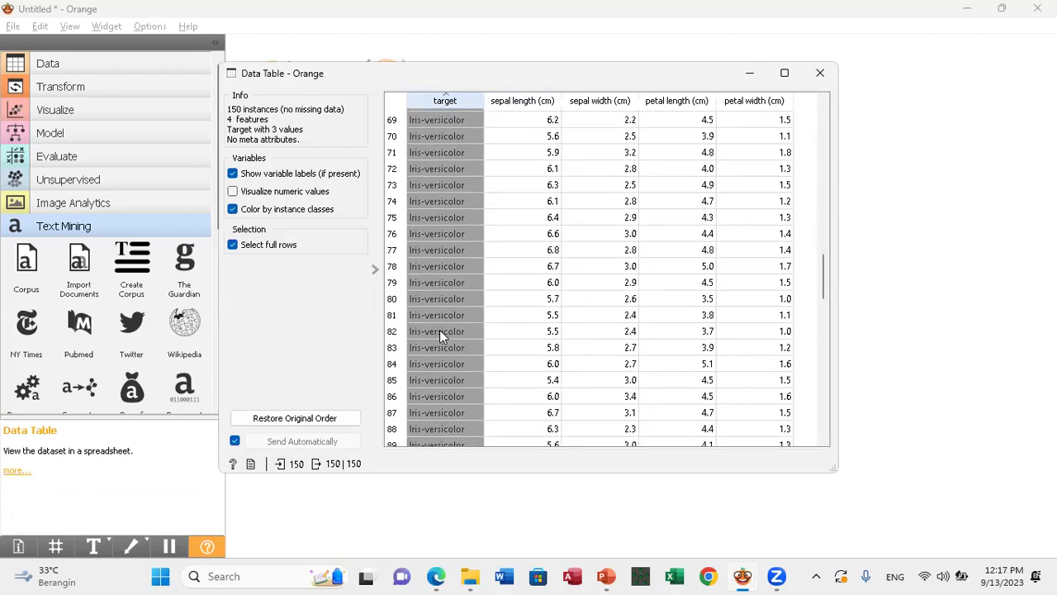
scroll(439, 330, up, 16)
scroll(440, 330, down, 6)
click(439, 330)
scroll(440, 329, up, 7)
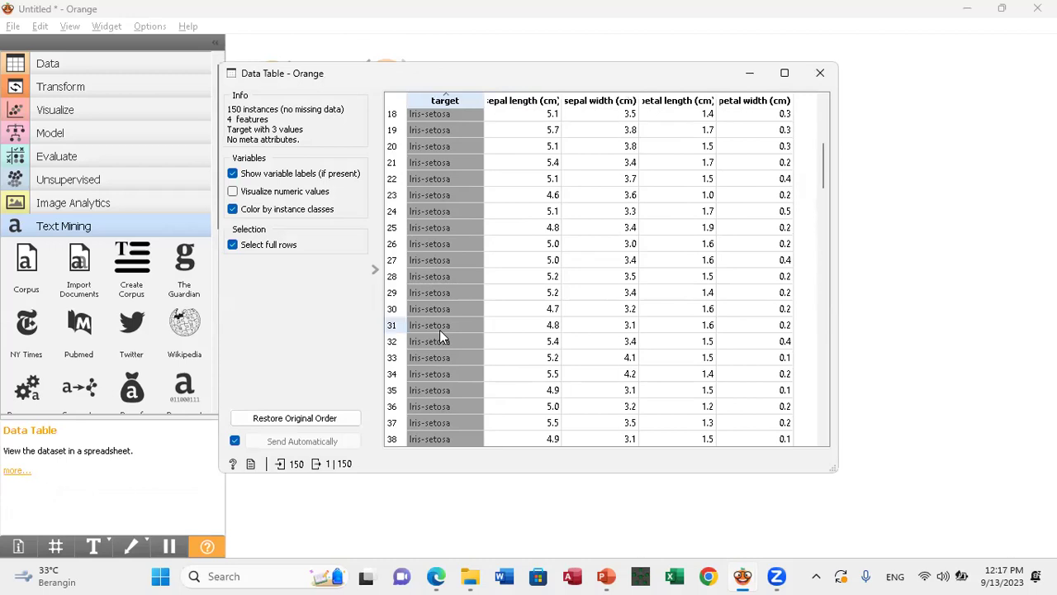
Look through the remaining iris classes and sort the table by sepal length, sepal width, petal length and petal width in turn.
scroll(459, 396, down, 8)
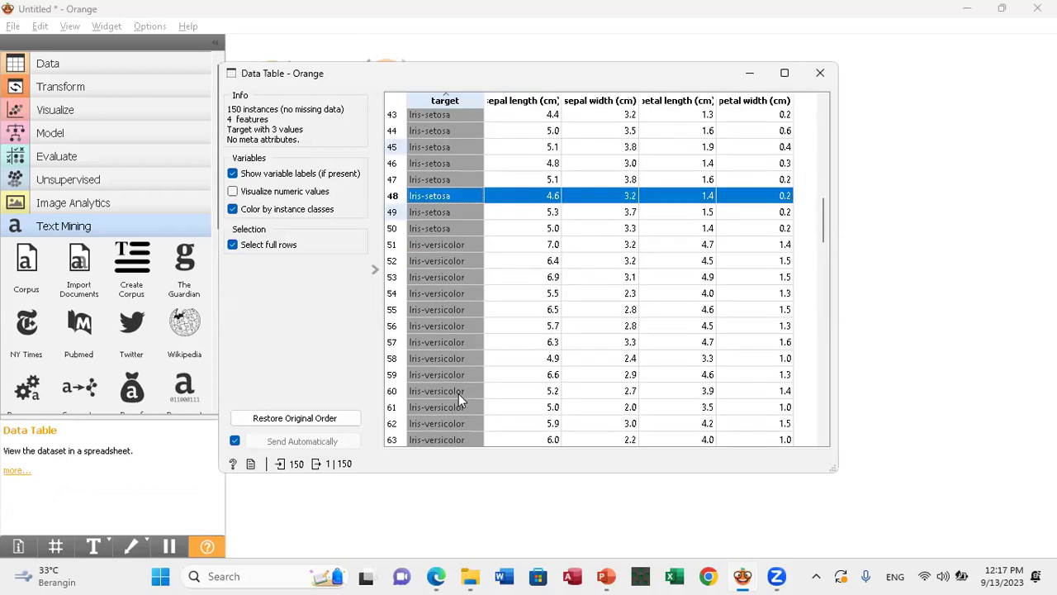
scroll(459, 393, down, 19)
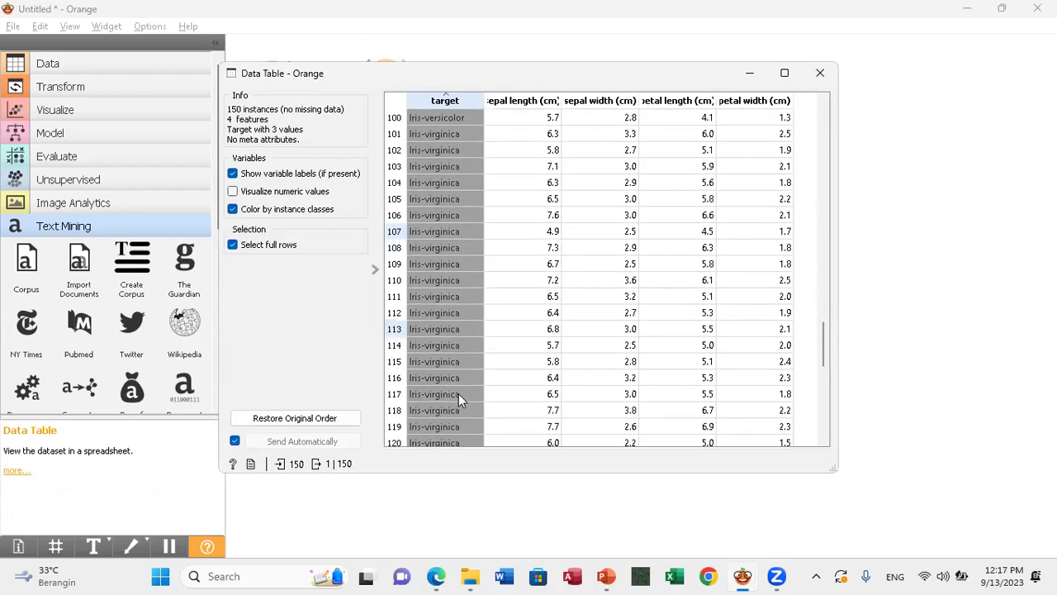
scroll(458, 393, down, 5)
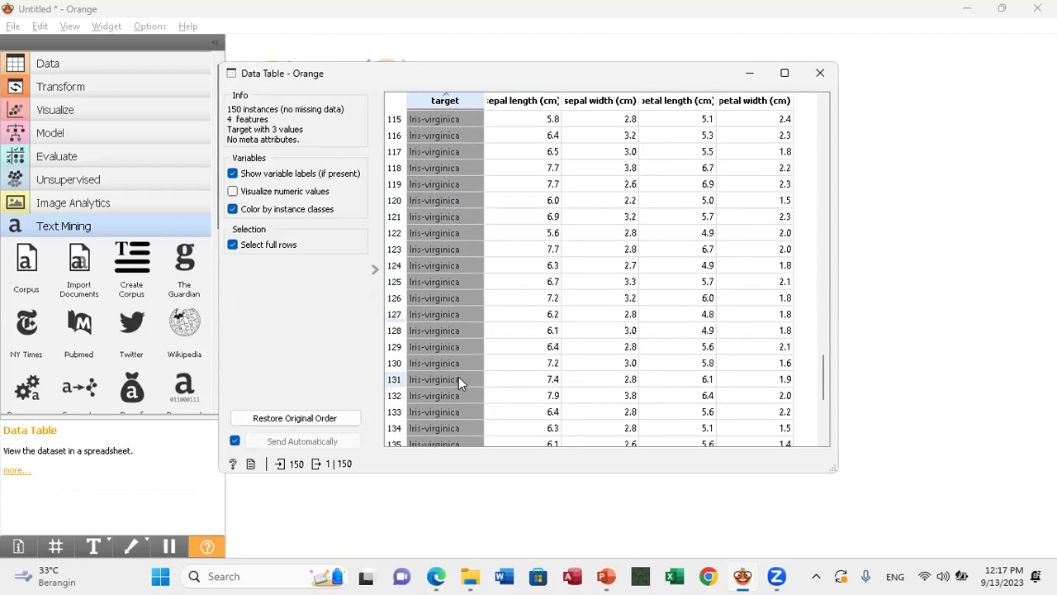
click(522, 102)
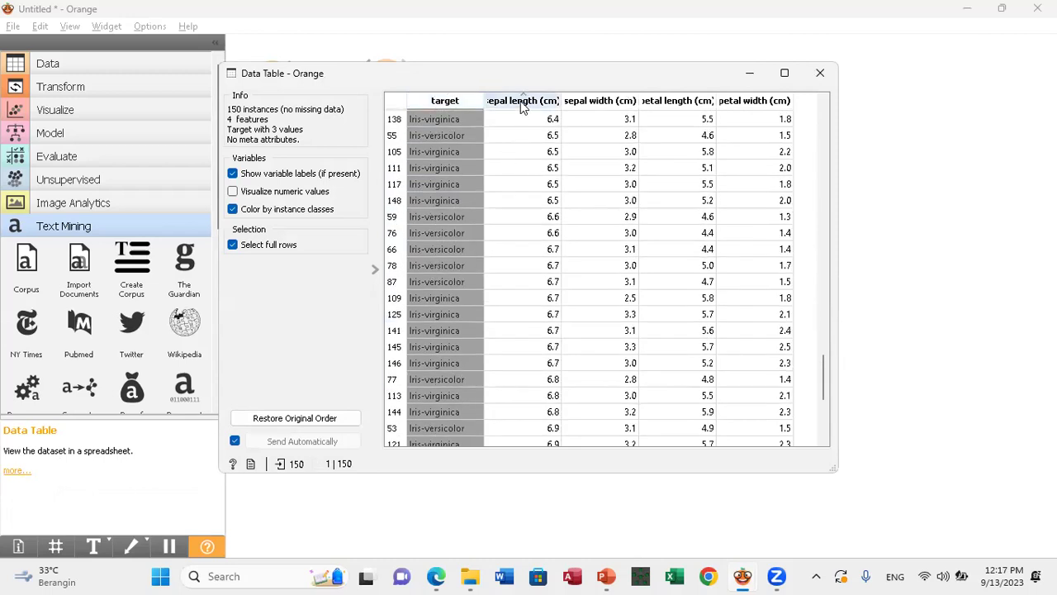
click(598, 104)
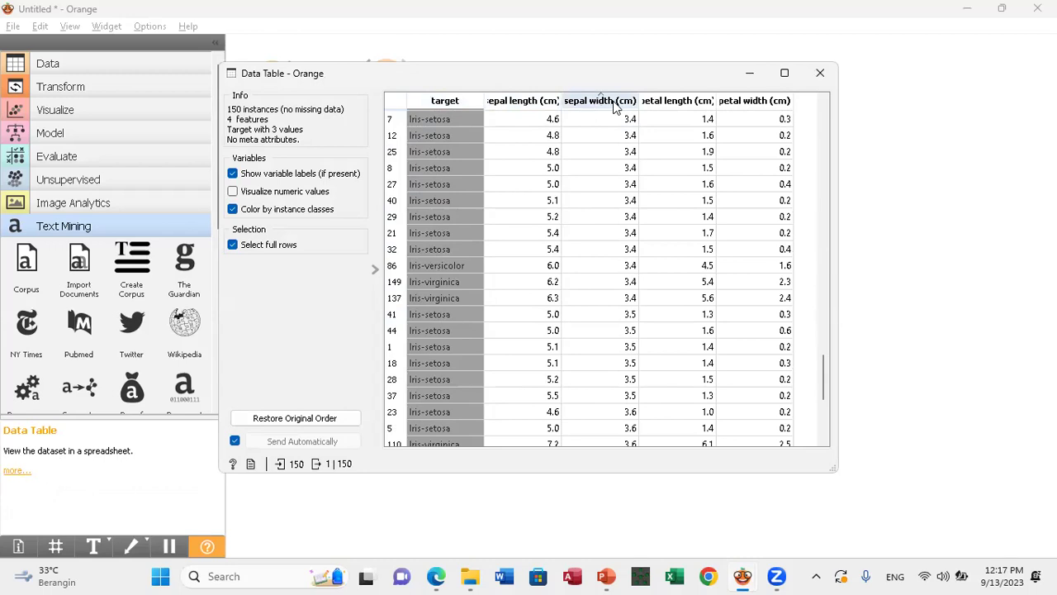
click(668, 106)
click(746, 106)
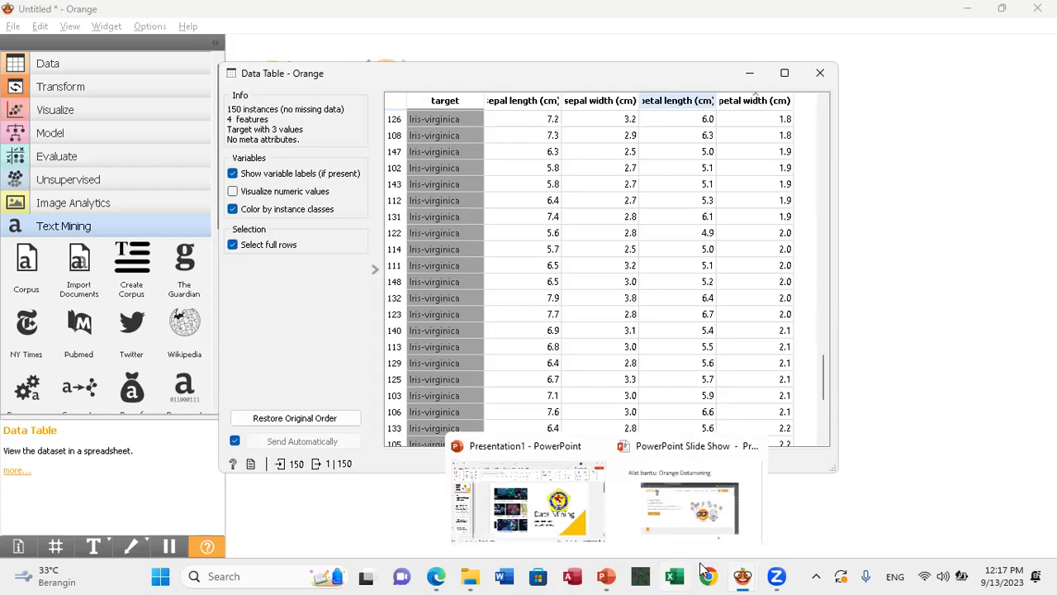
Switch to Microsoft Edge and search the web for "iris flower" in a new tab.
mouse_move(437, 576)
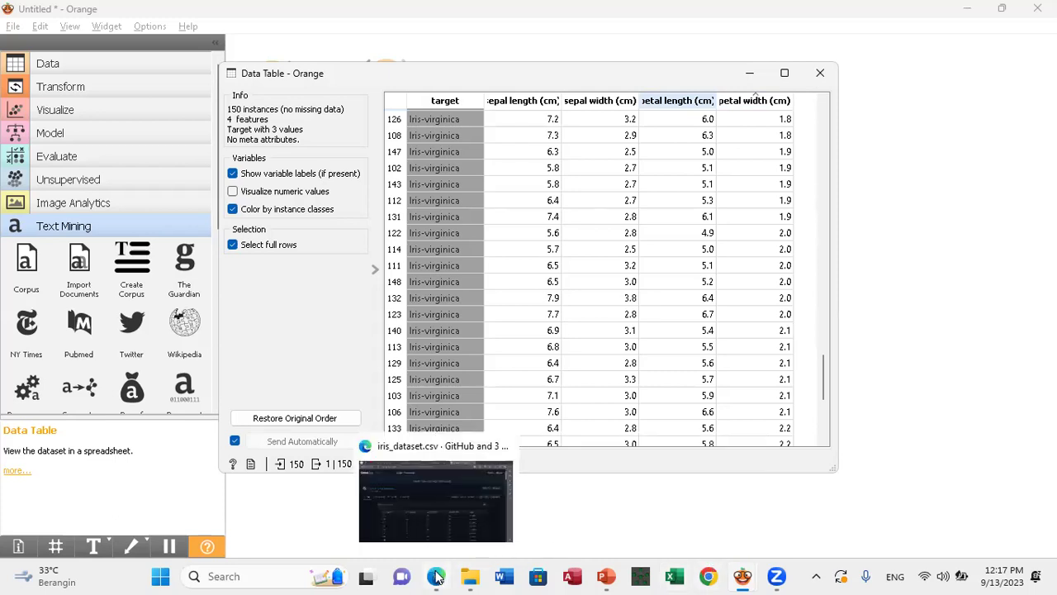
click(440, 498)
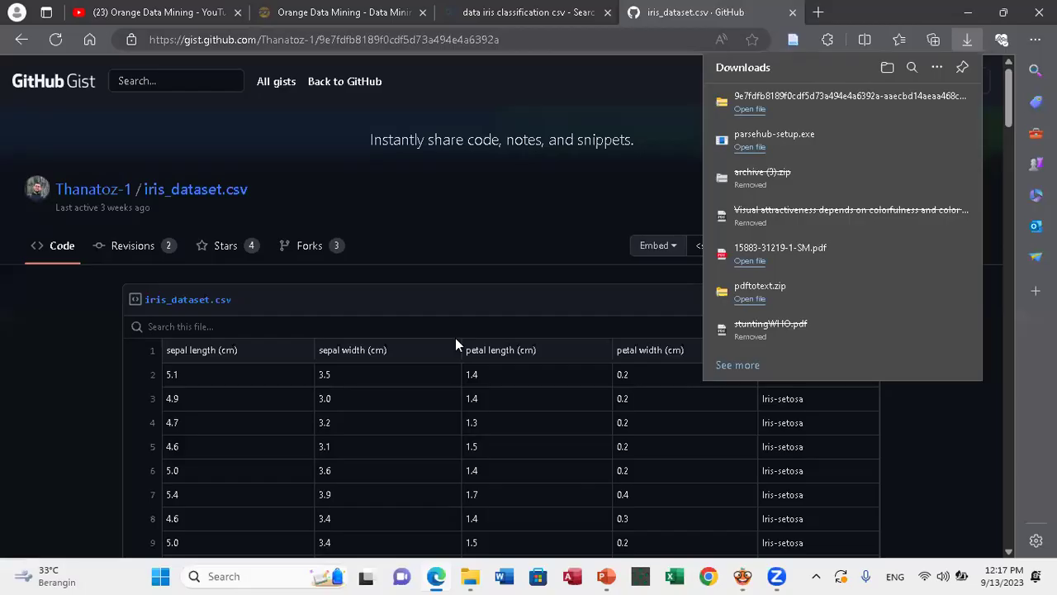
click(818, 14)
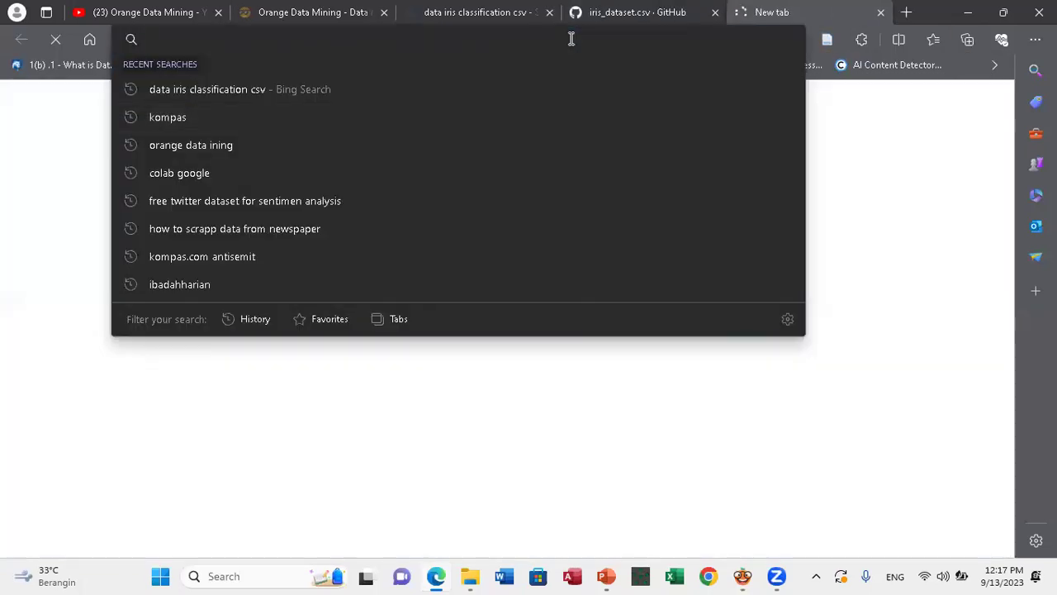
text(iris flower)
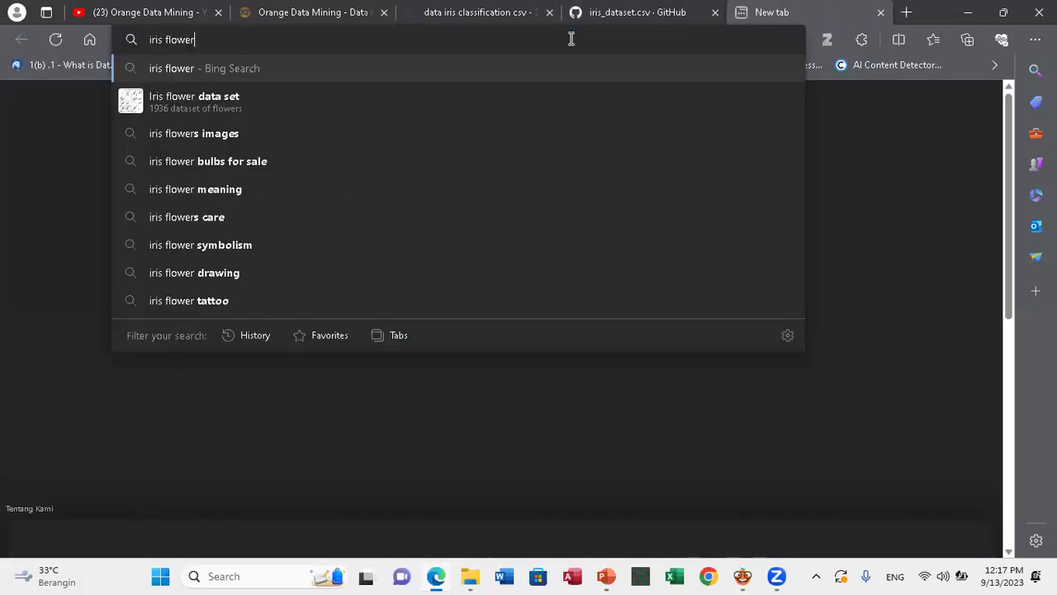
key(Return)
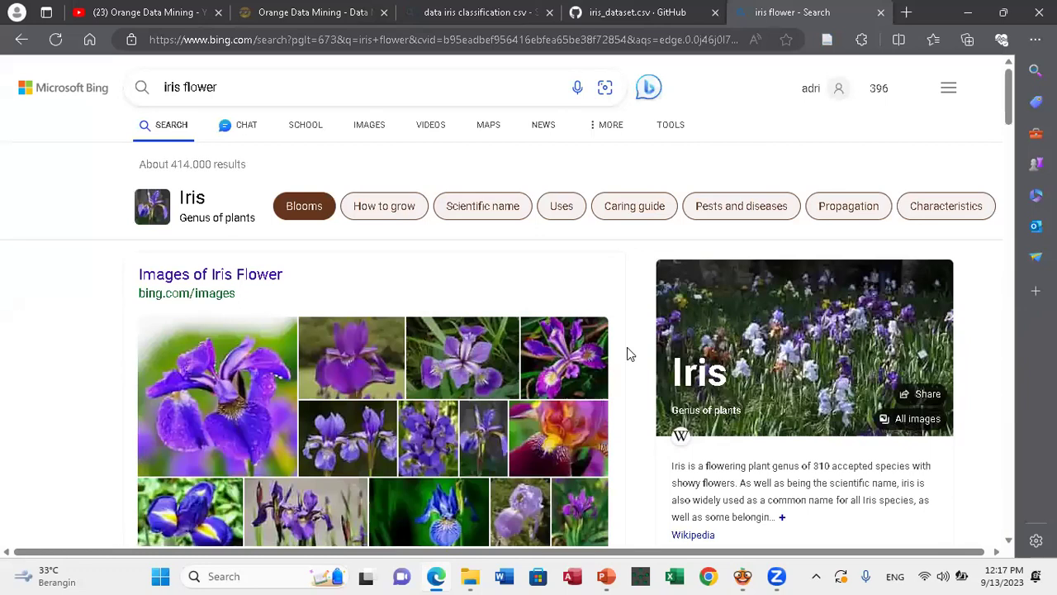
Examine the iris flower image results and preview several photos to compare the blooms' shapes and colours.
scroll(627, 354, down, 2)
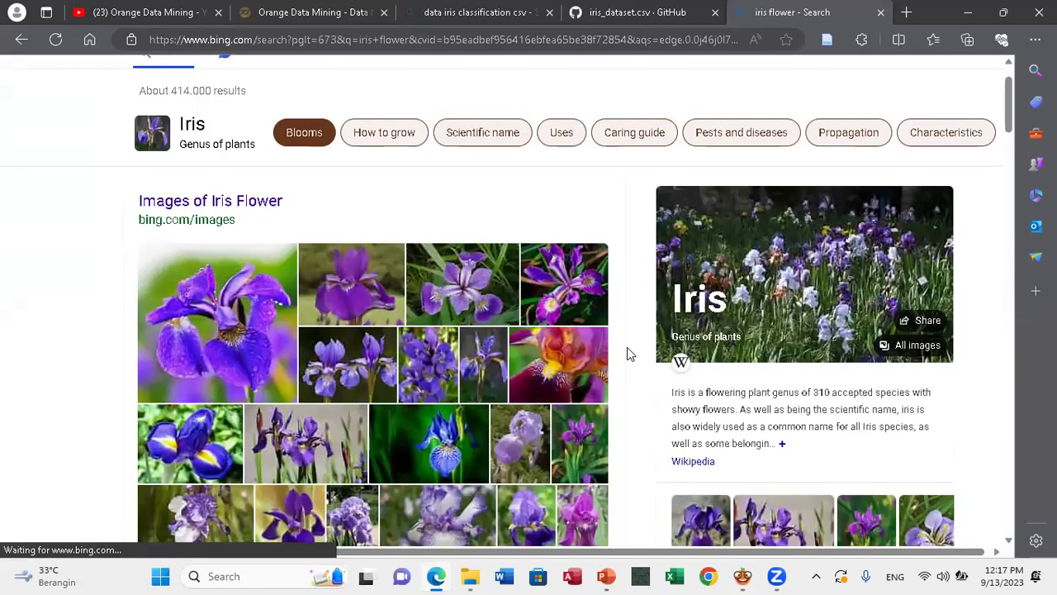
scroll(627, 353, down, 1)
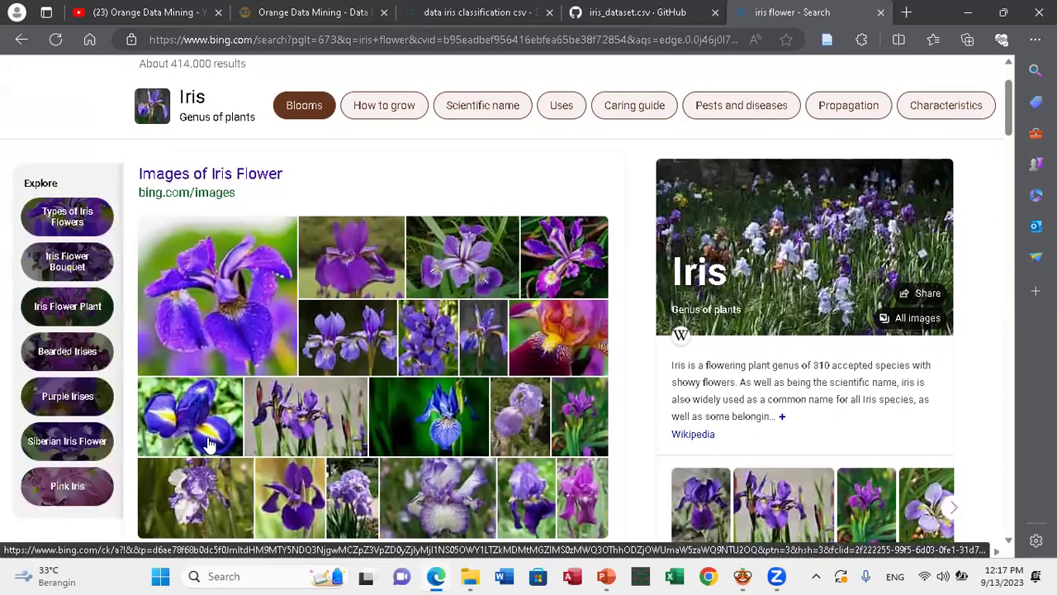
mouse_move(206, 442)
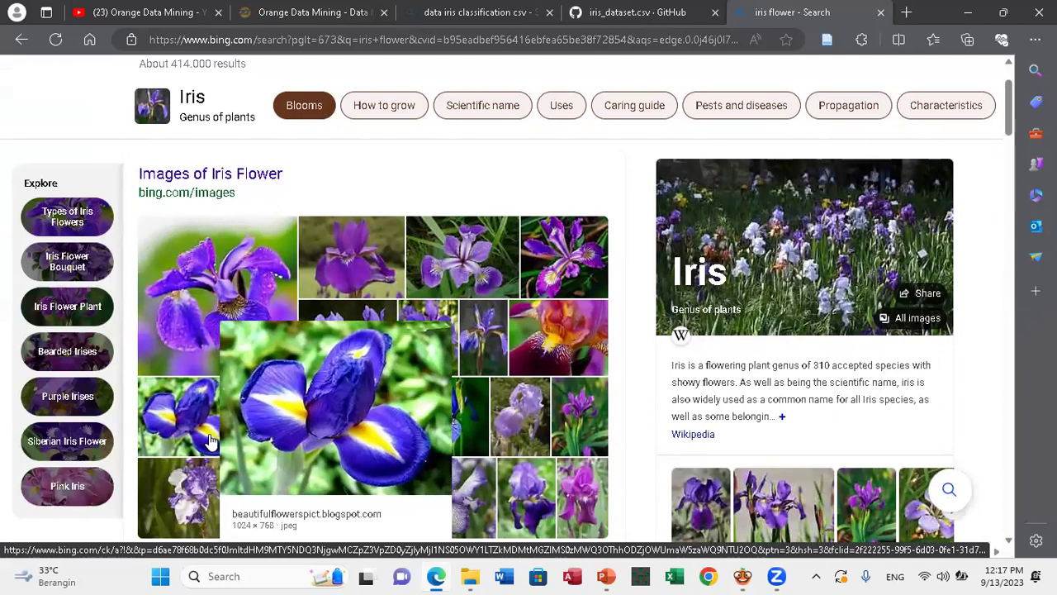
mouse_move(496, 385)
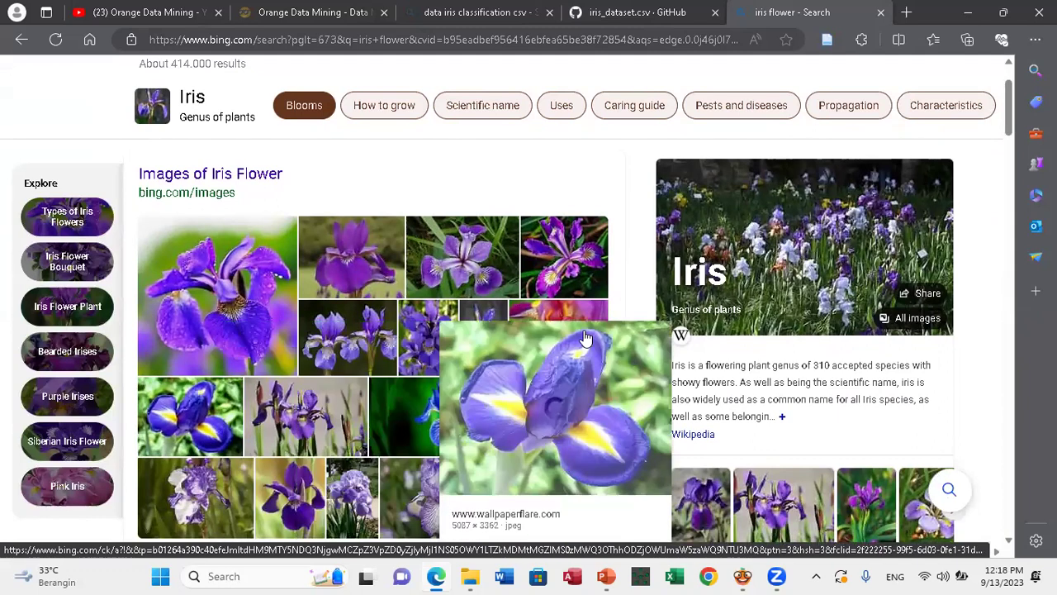
mouse_move(577, 328)
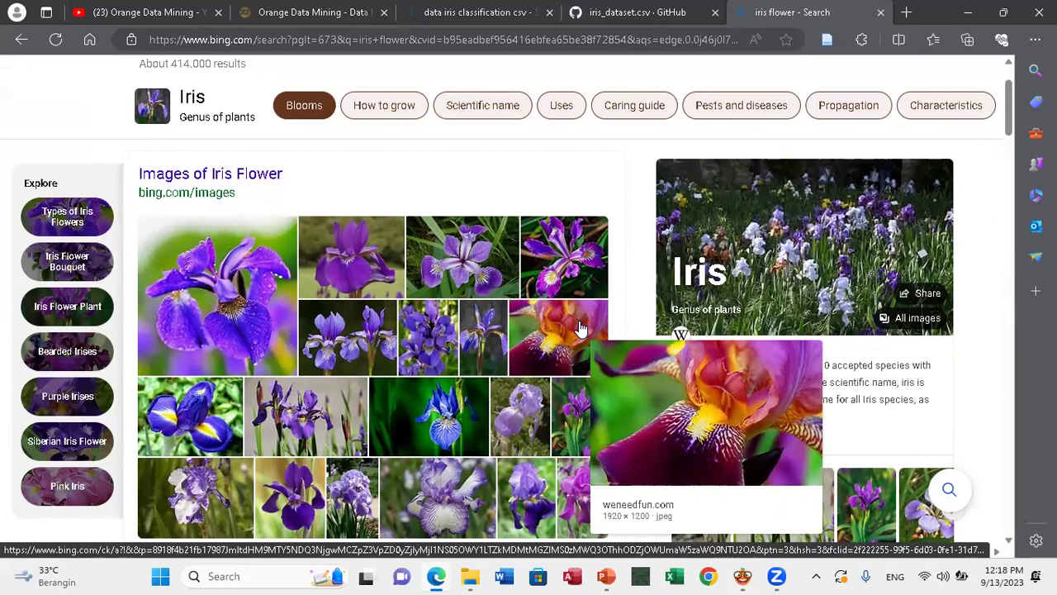
Switch to Orange's Data Table and look back through the rows for the iris class names.
mouse_move(746, 572)
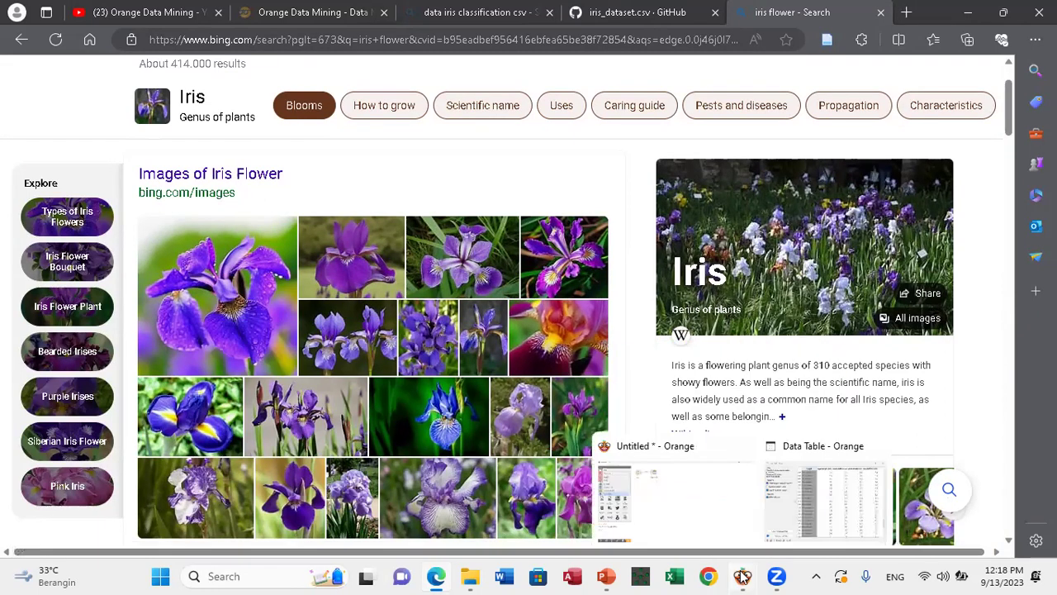
click(781, 520)
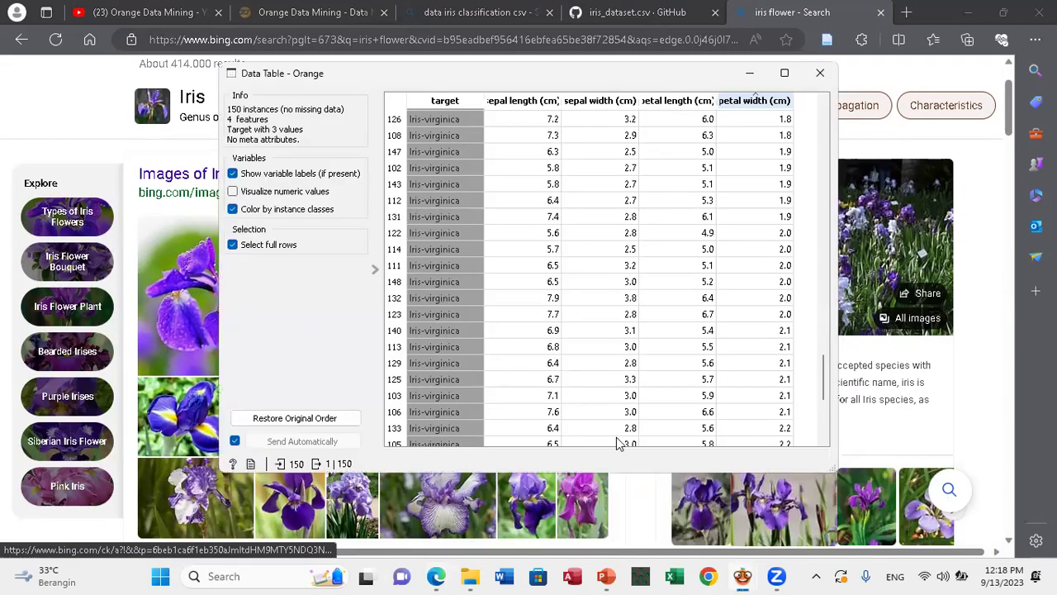
scroll(483, 346, up, 19)
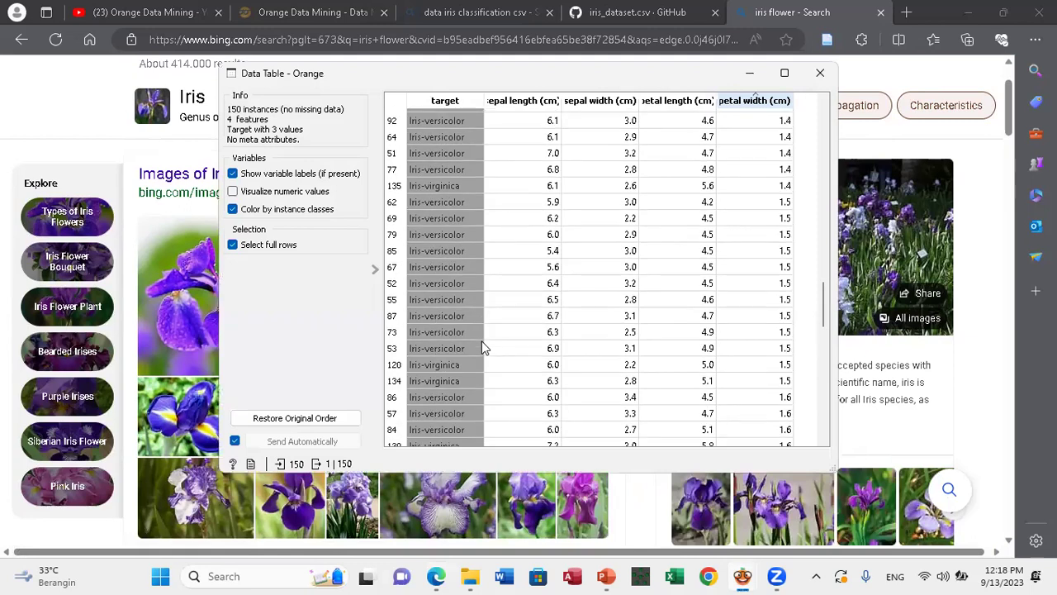
scroll(483, 347, up, 12)
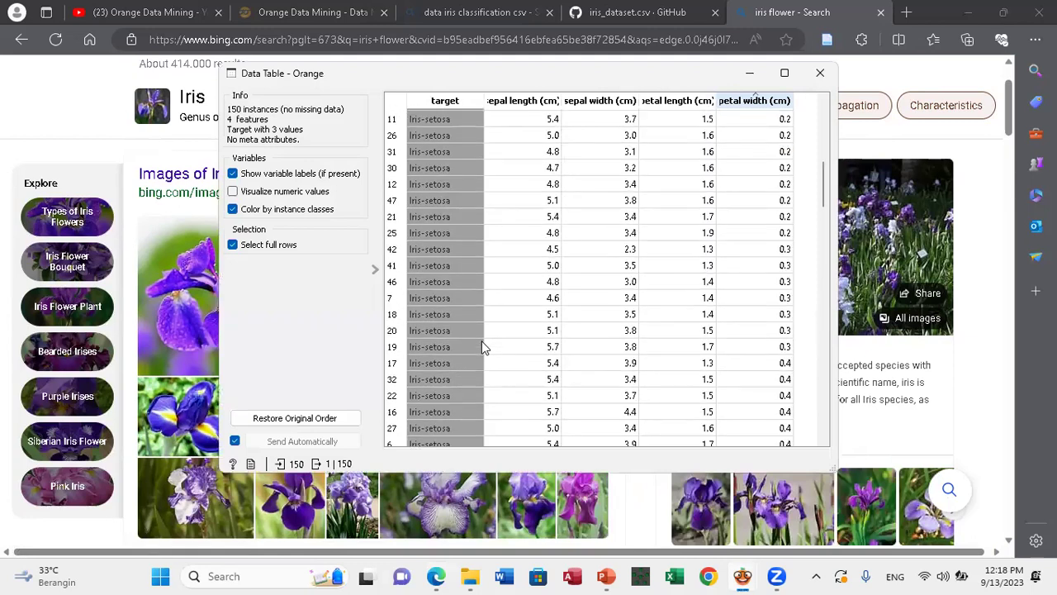
Return to Microsoft Edge and change the Bing search to "iris setosa".
click(989, 342)
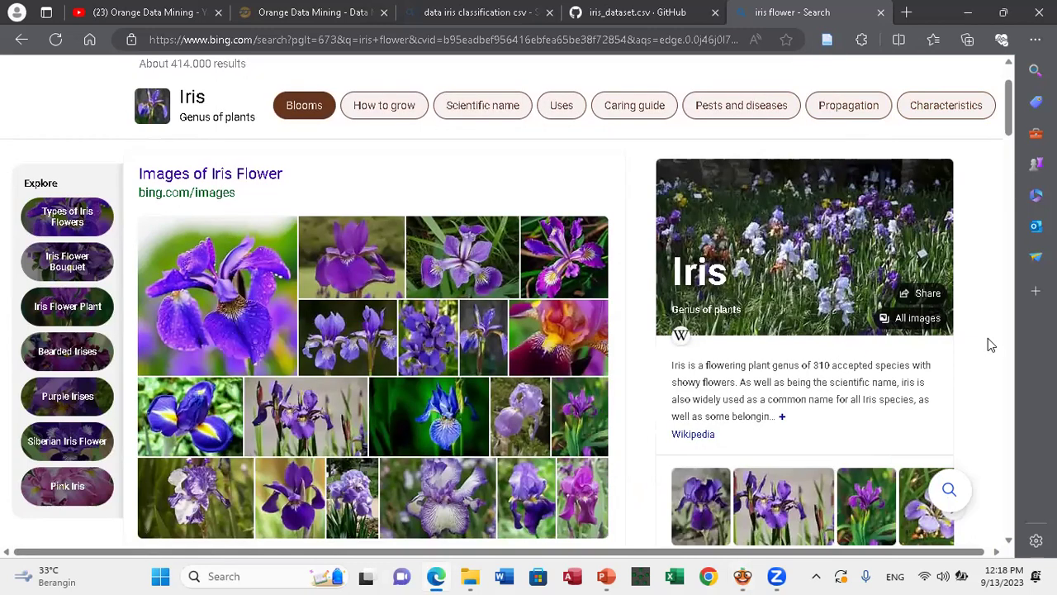
scroll(342, 104, up, 2)
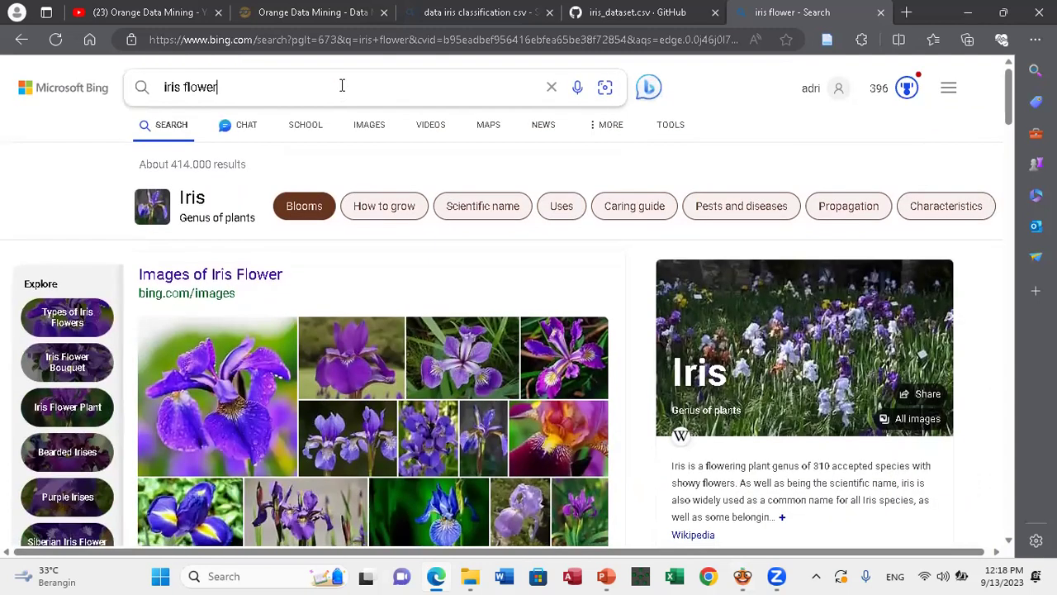
click(342, 85)
key(BackSpace)
key(BackSpace)
key(BackSpace)
key(BackSpace)
key(BackSpace)
key(BackSpace)
text(setosa)
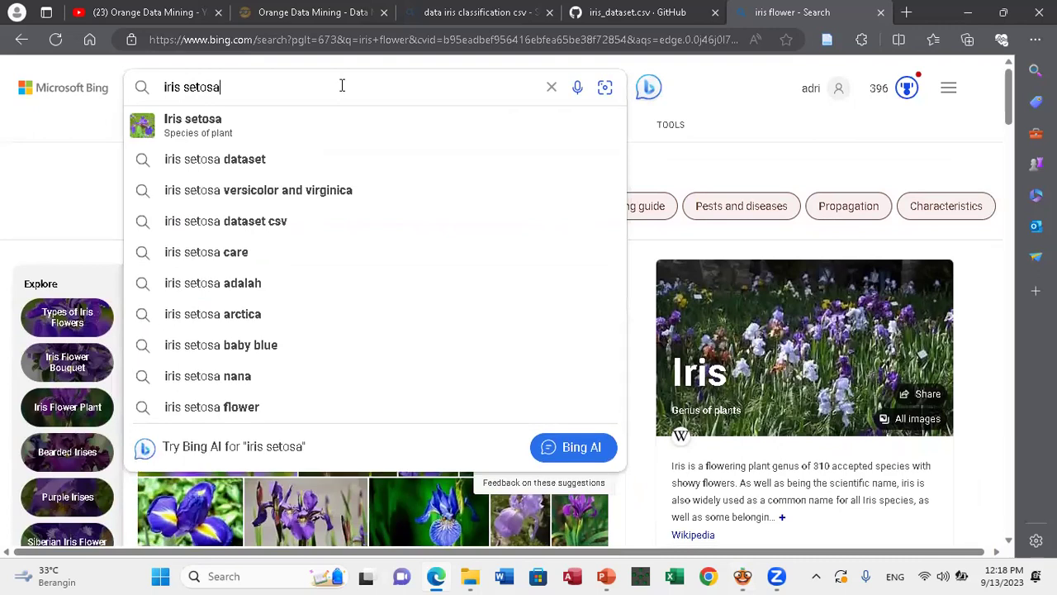
key(Return)
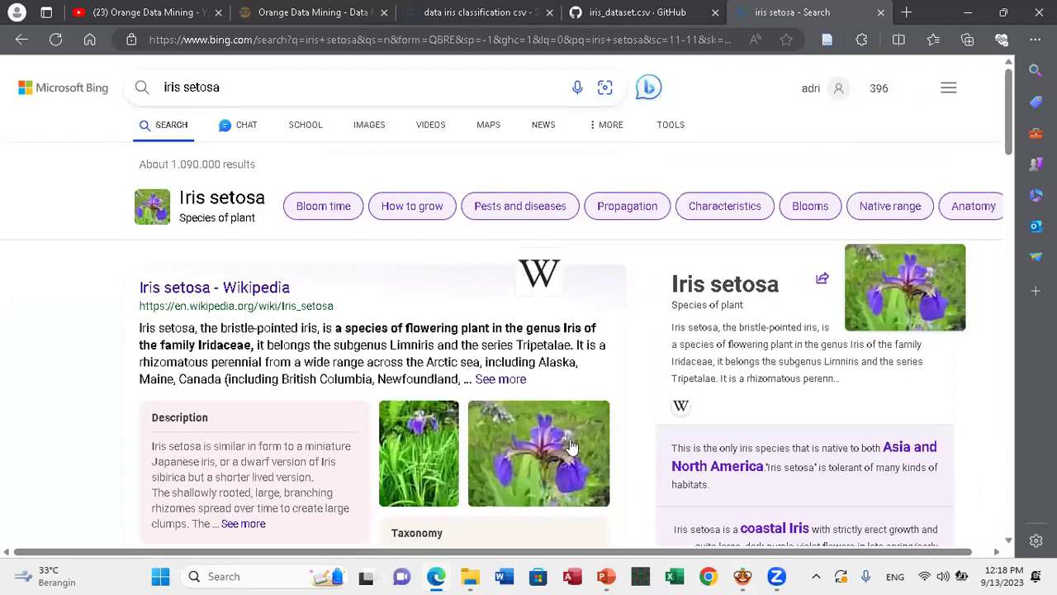
Enlarge the Iris setosa results to examine the flower photos, and reset the page zoom.
scroll(570, 446, up, 4)
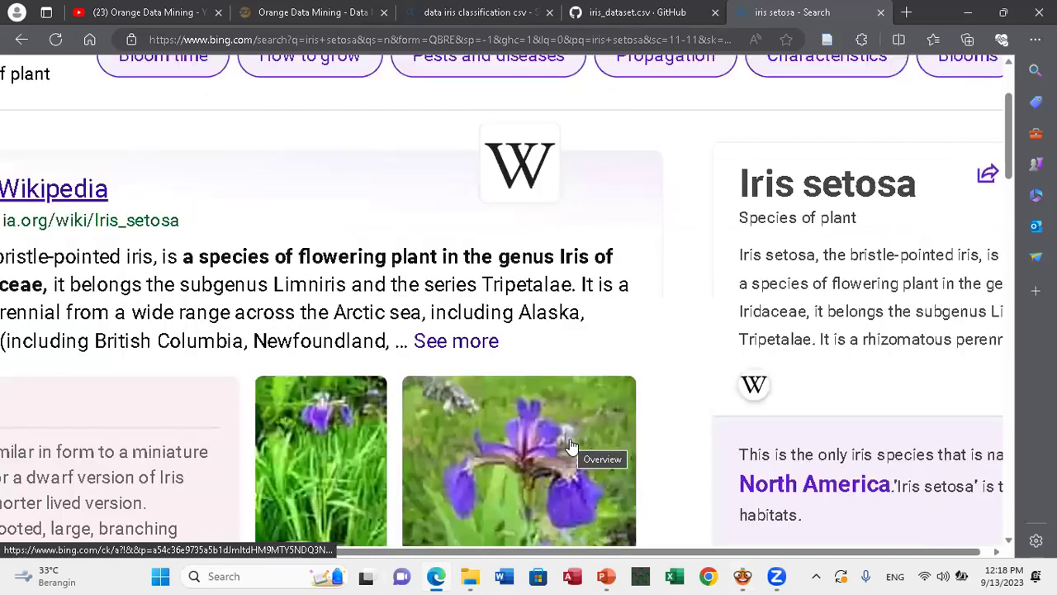
scroll(515, 435, down, 2)
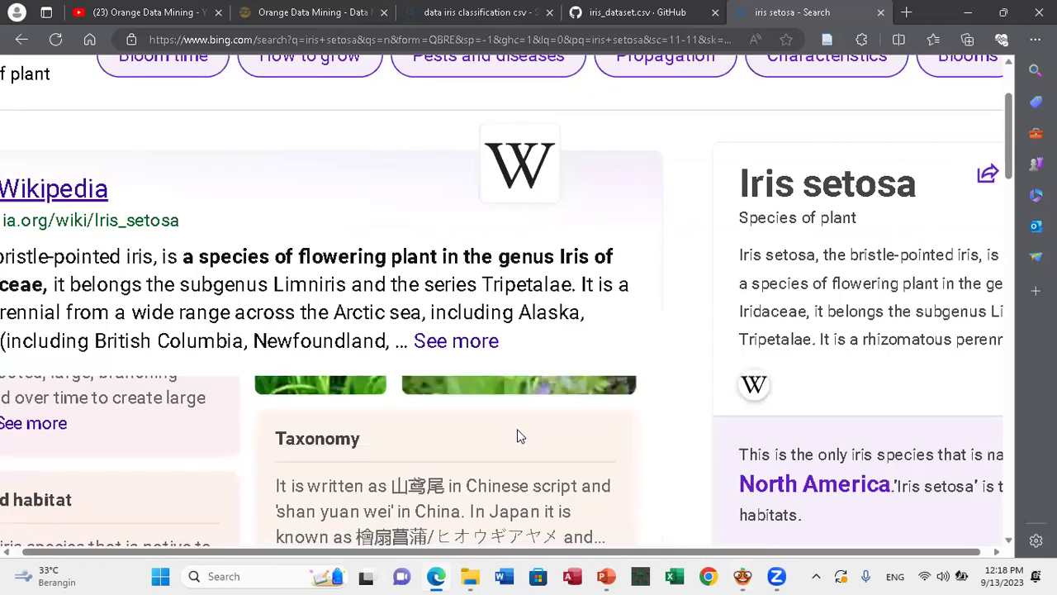
scroll(517, 428, up, 1)
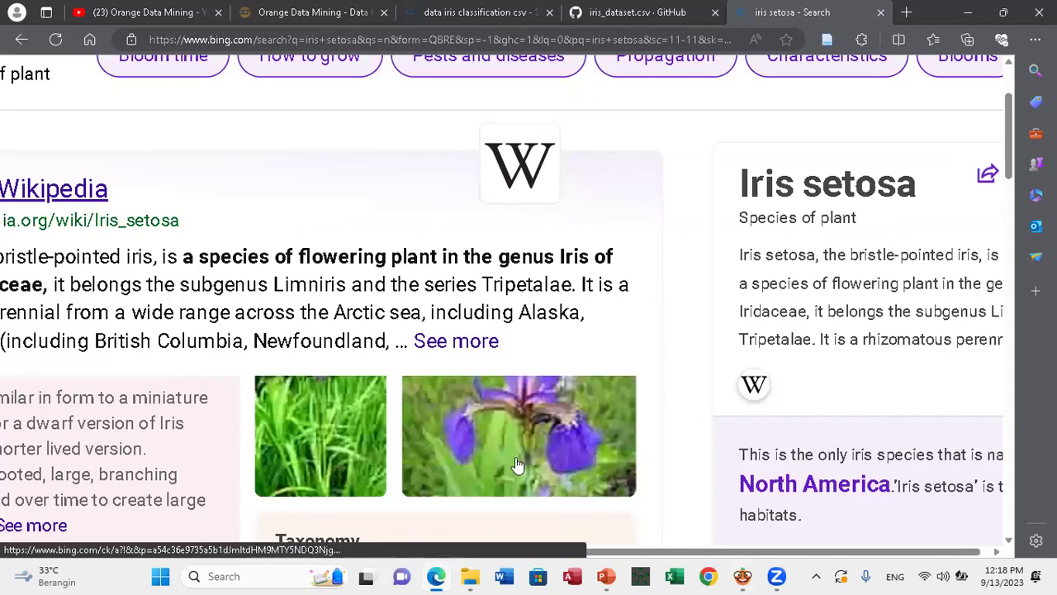
scroll(578, 408, up, 1)
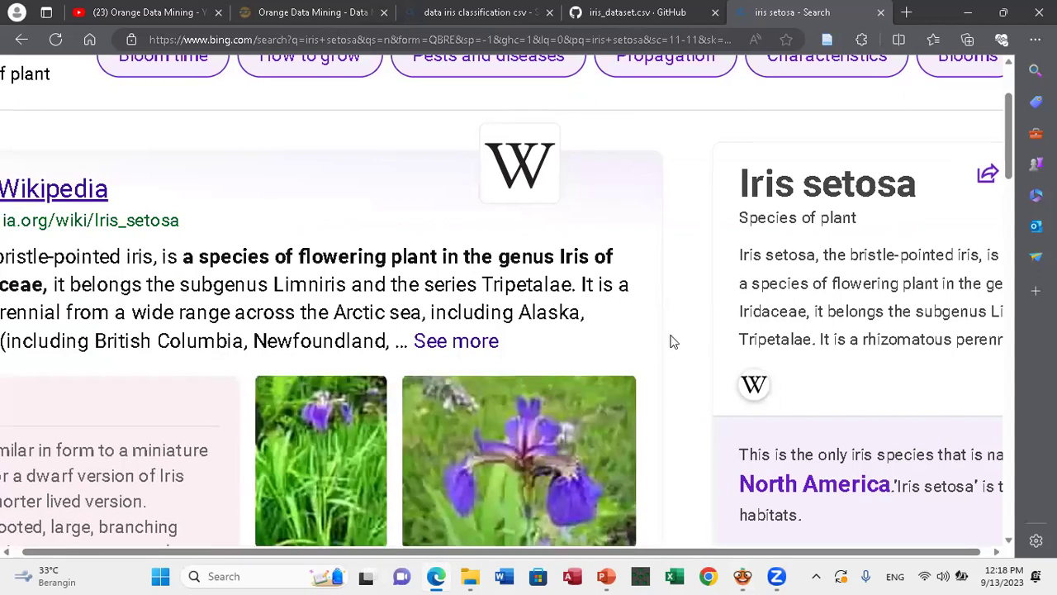
scroll(682, 326, down, 1)
scroll(683, 326, down, 1)
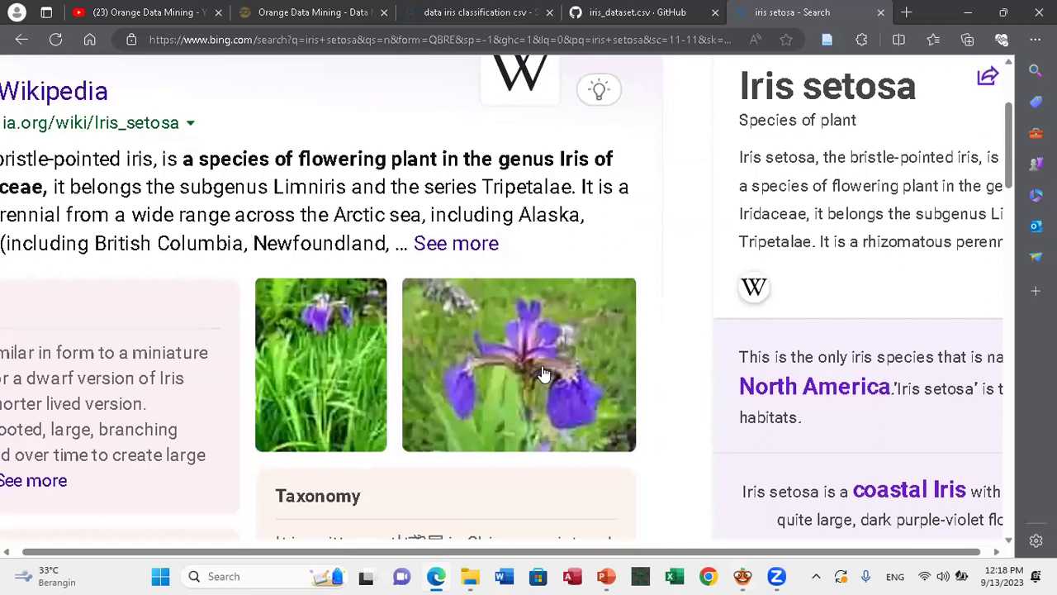
key(ctrl+0)
Change the search to "iris virginica" and examine its flower photo and description.
click(183, 75)
double_click(259, 79)
text(v)
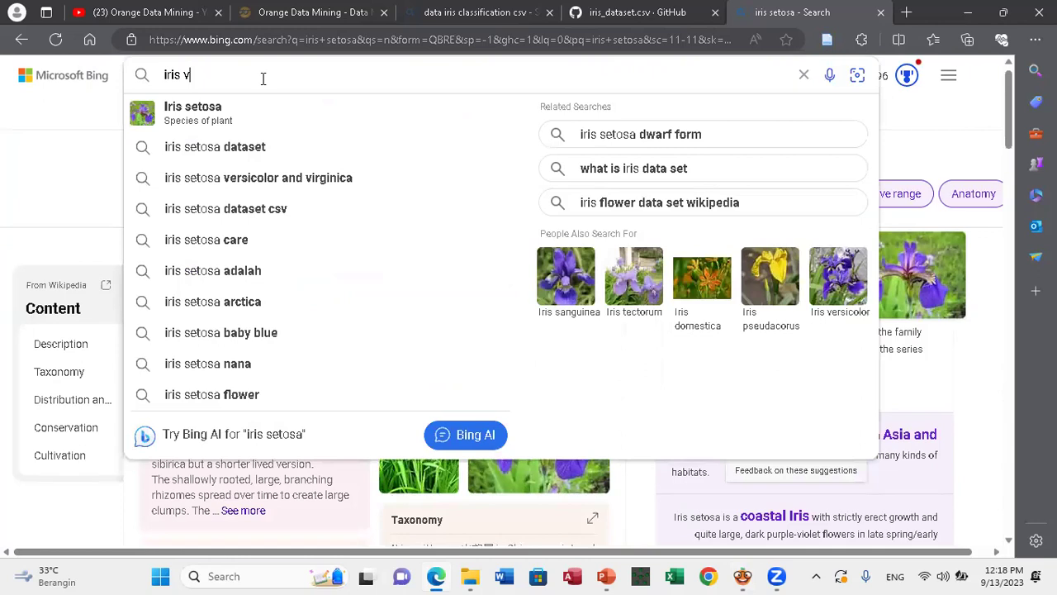
text(ir)
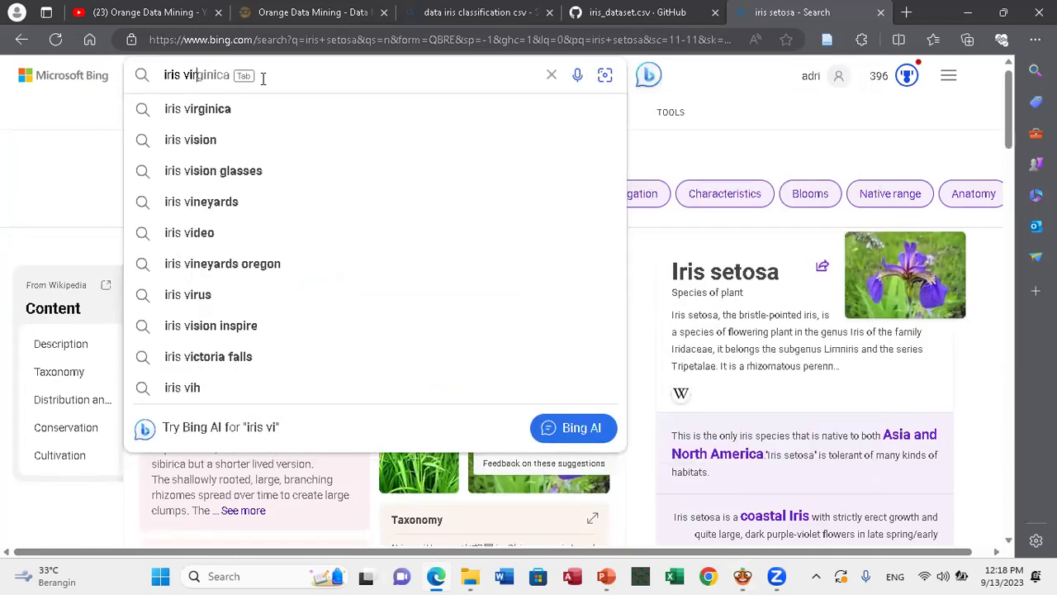
key(Tab)
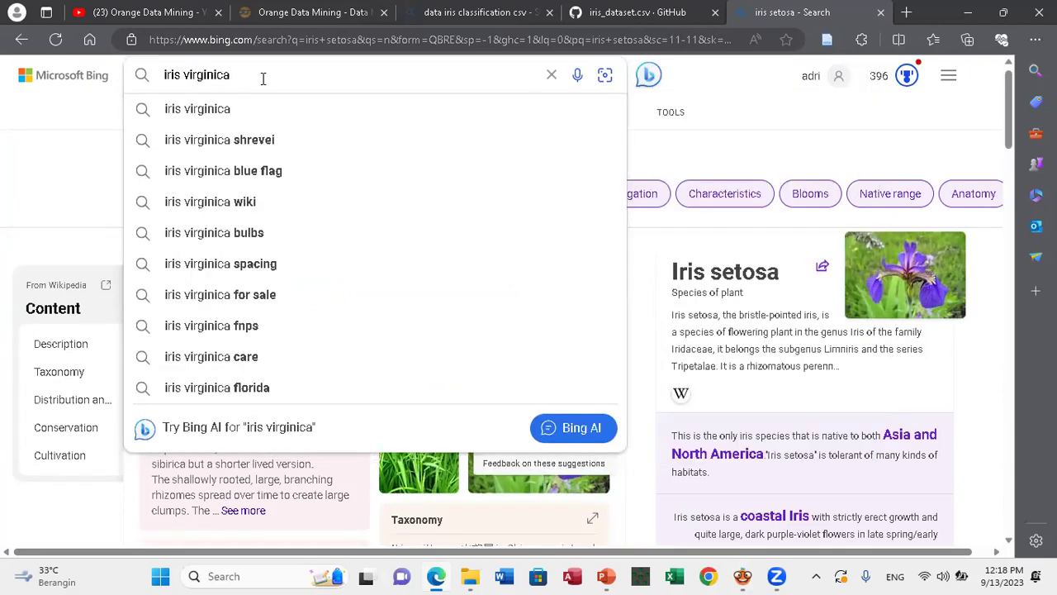
click(238, 118)
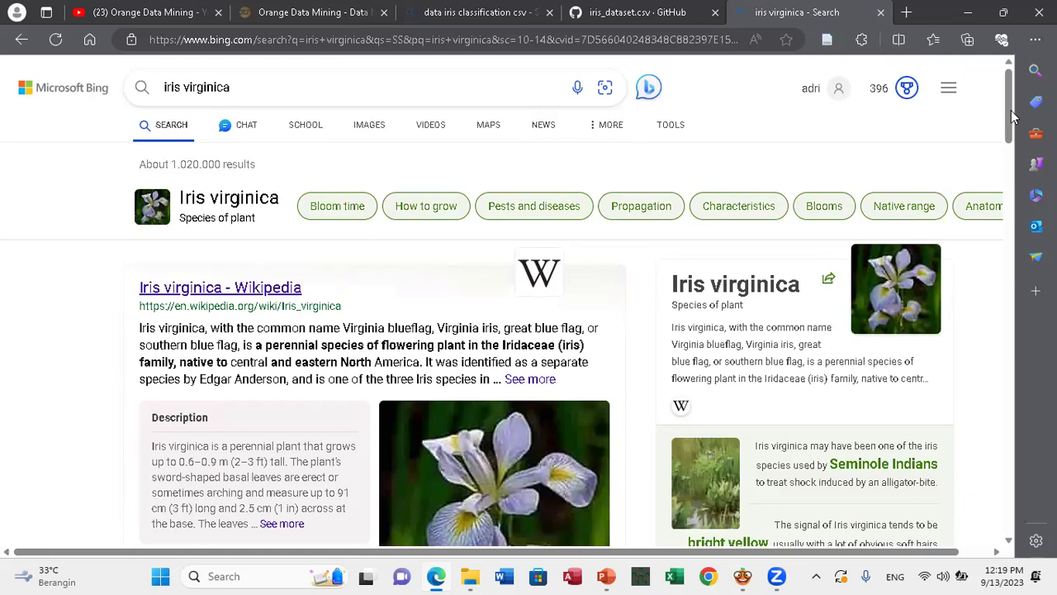
scroll(1013, 145, down, 2)
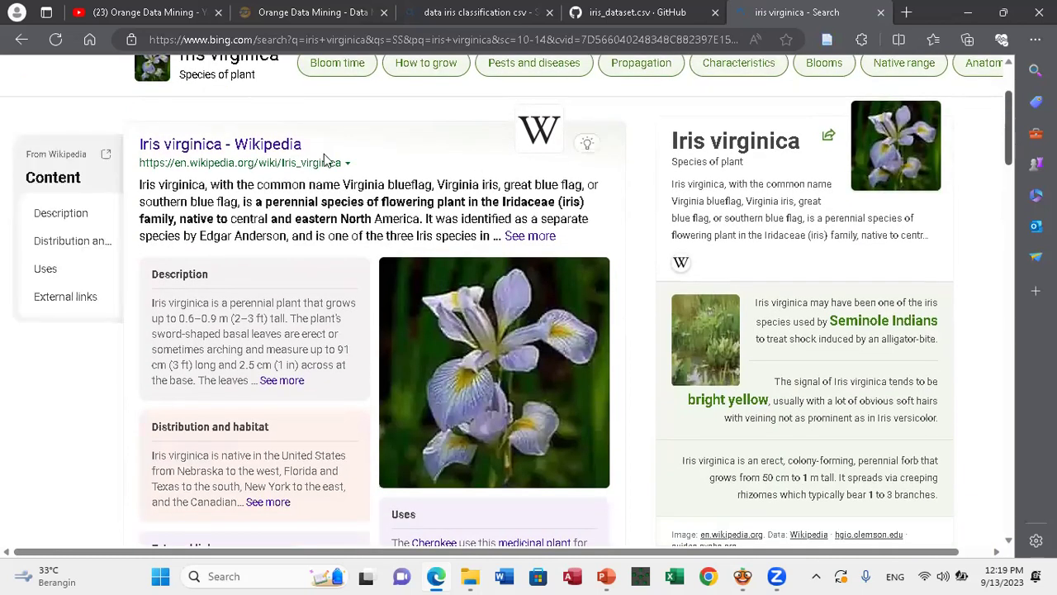
scroll(259, 123, up, 2)
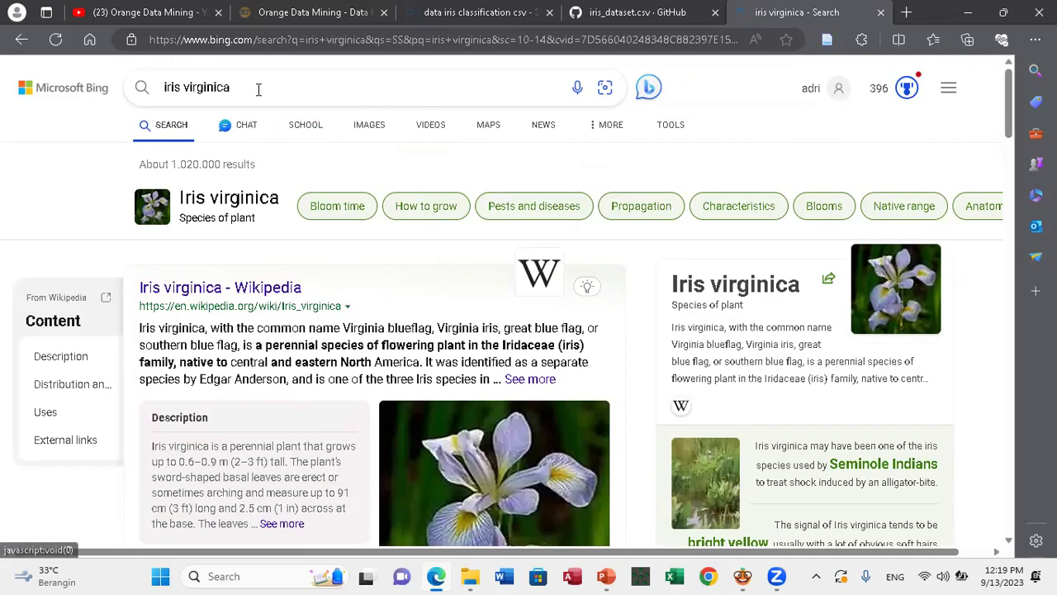
Change the Bing search to "iris versicolor purple flame" and look through the flower photos.
click(259, 90)
key(BackSpace)
key(BackSpace)
key(BackSpace)
key(BackSpace)
key(BackSpace)
key(BackSpace)
key(BackSpace)
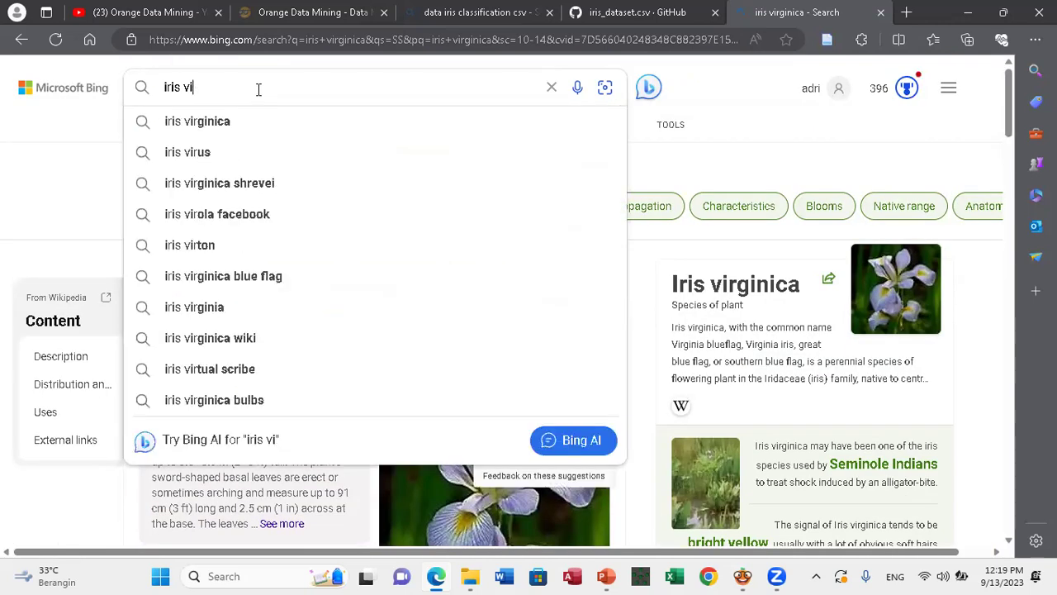
key(BackSpace)
text(er)
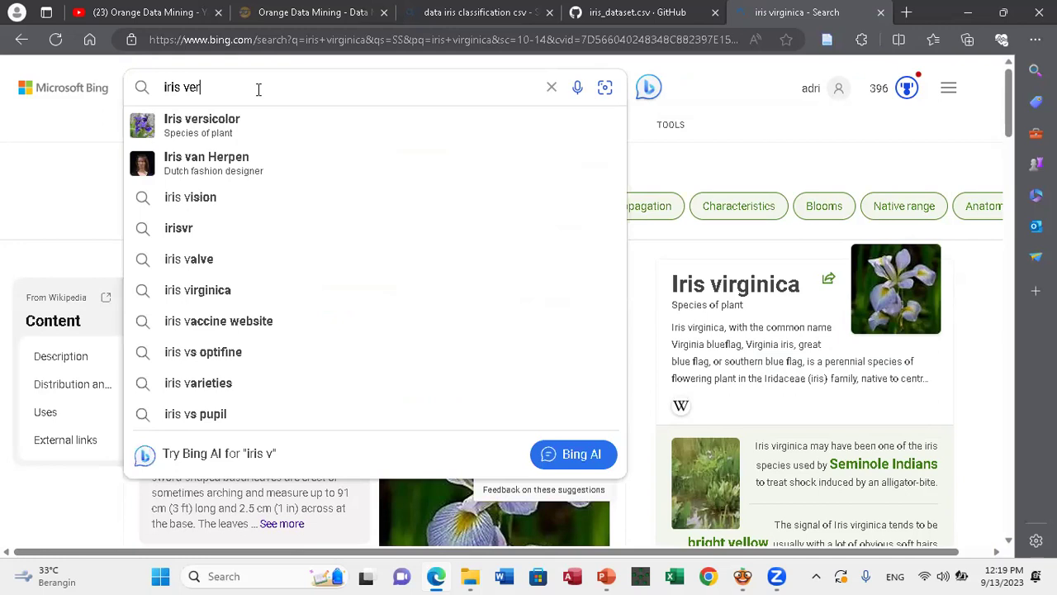
text(sico)
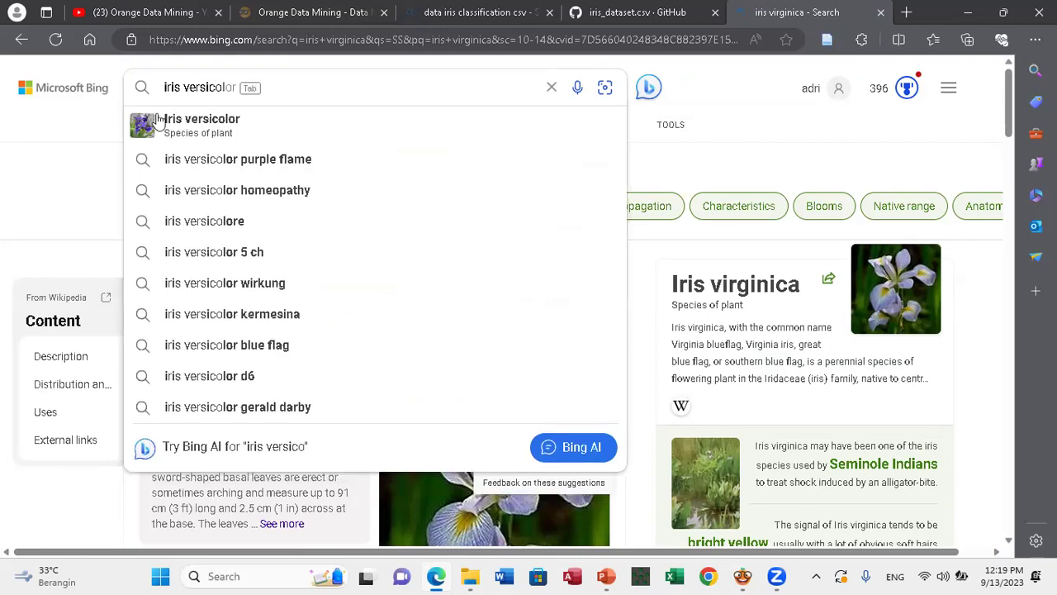
click(179, 165)
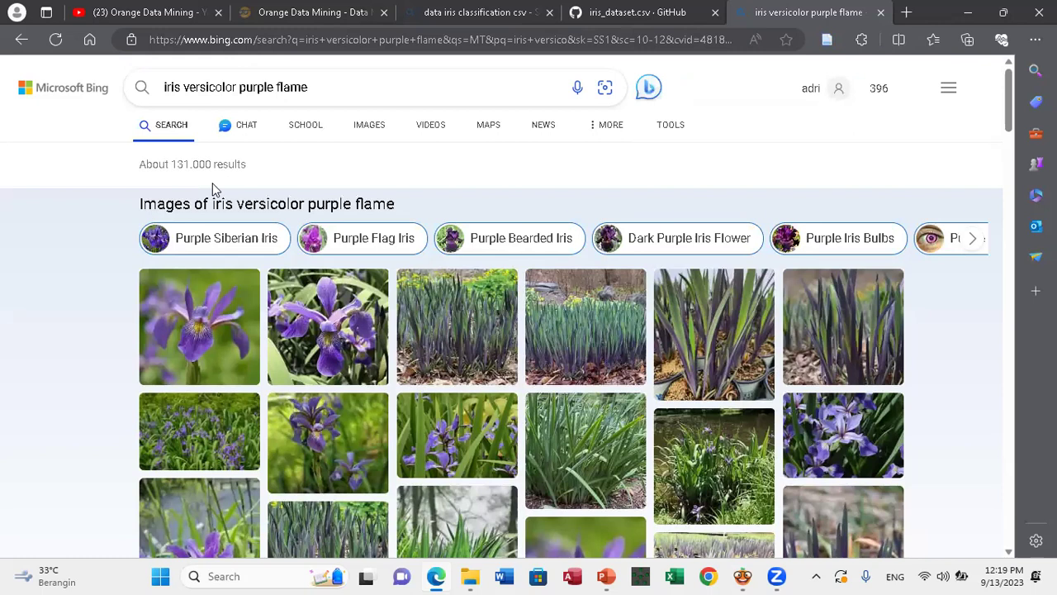
drag(1009, 124, 1009, 157)
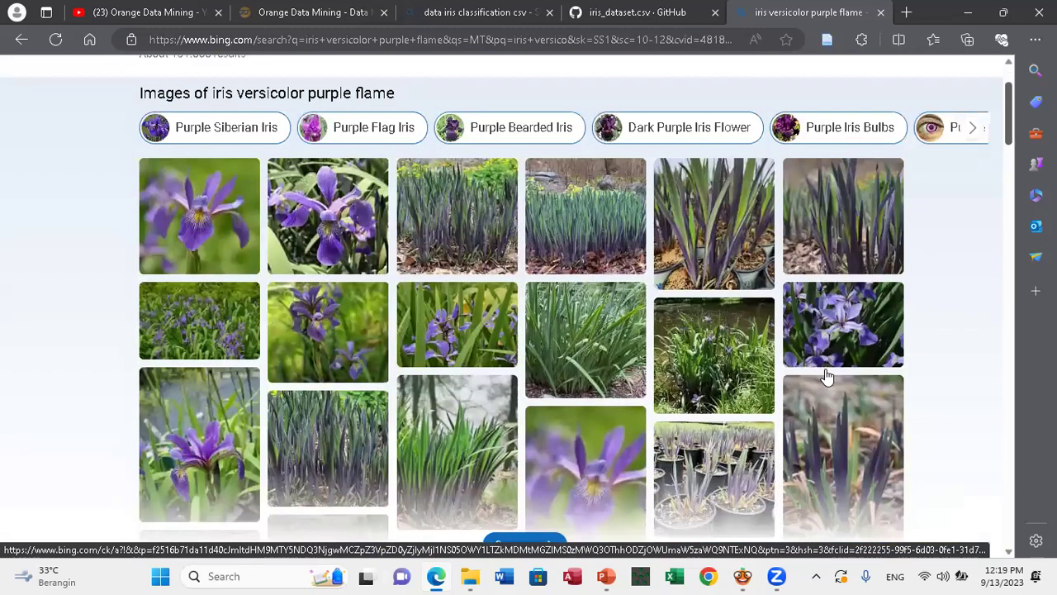
Switch to the Orange workflow, reopen the Data Table, and move its window clear of the widgets to view the petal and sepal columns.
mouse_move(742, 576)
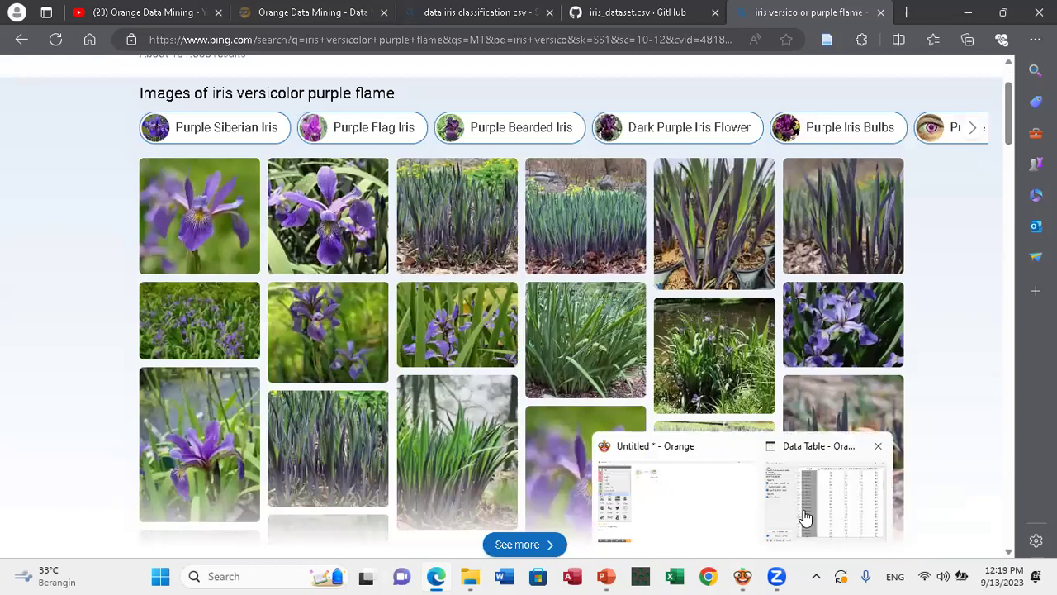
click(805, 517)
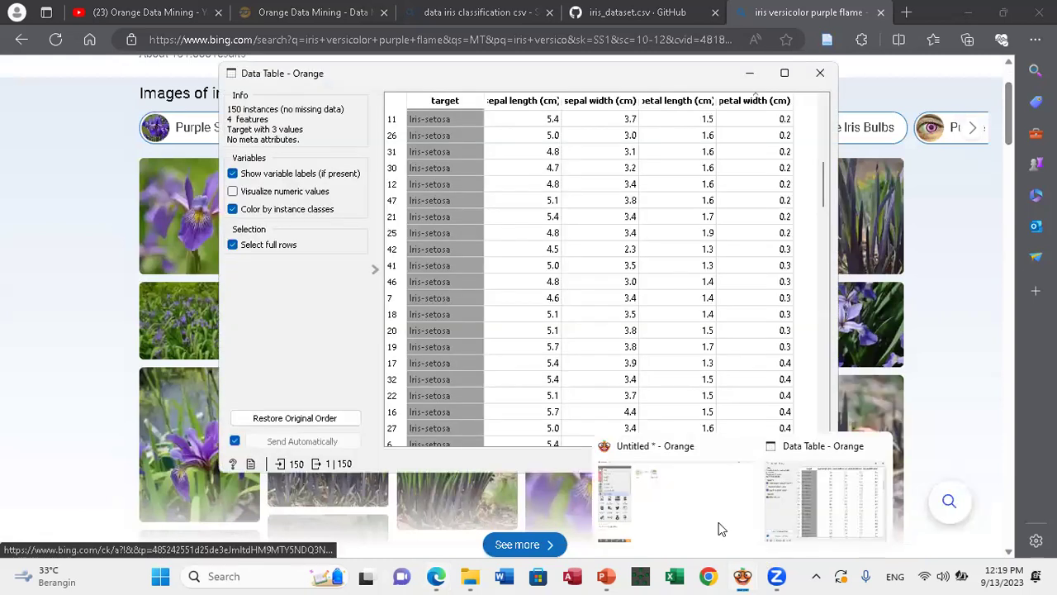
click(721, 519)
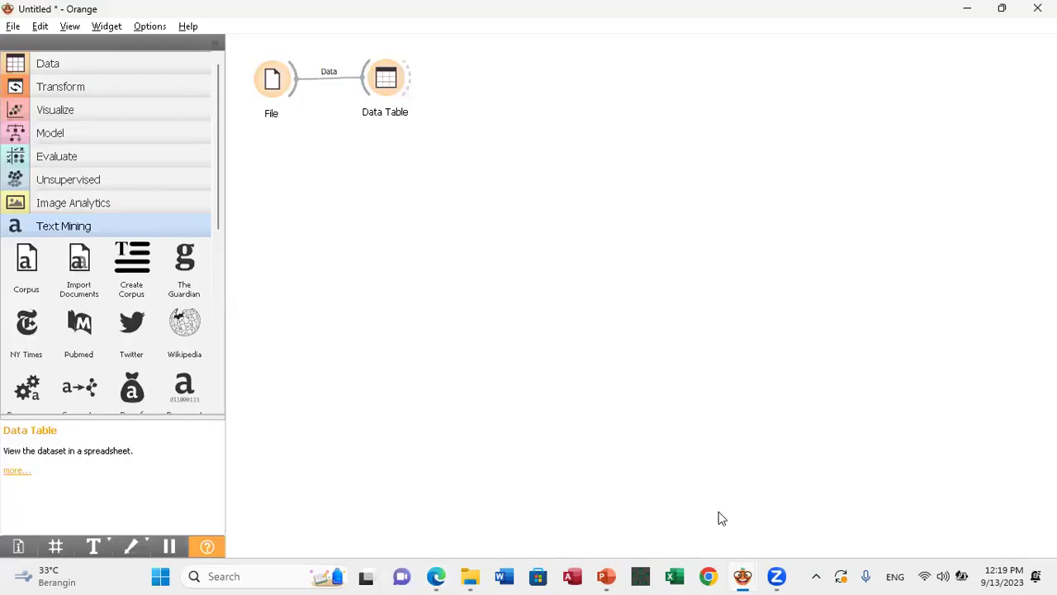
double_click(394, 76)
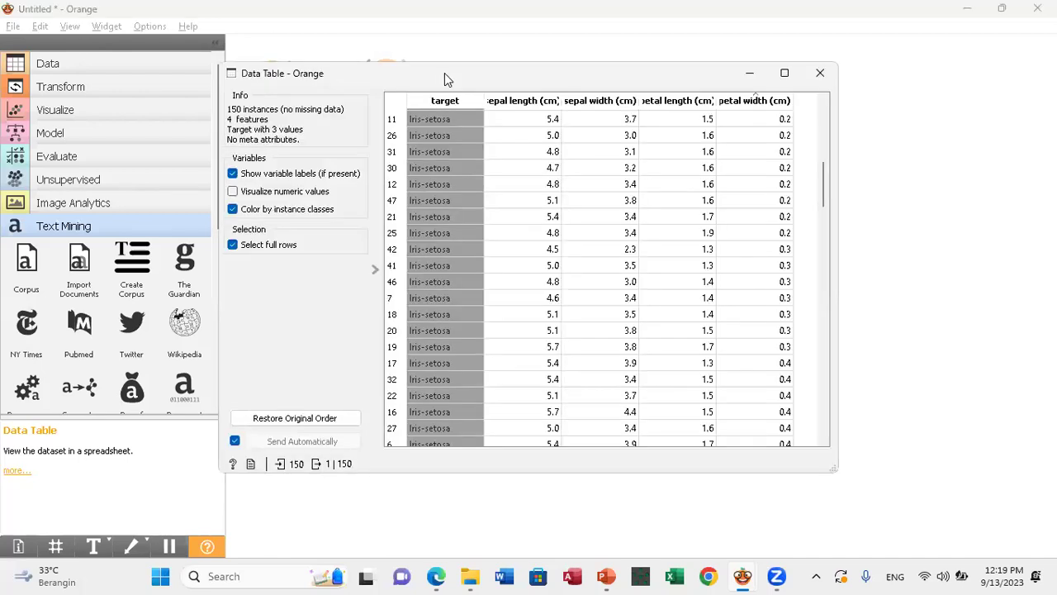
drag(444, 73, 523, 132)
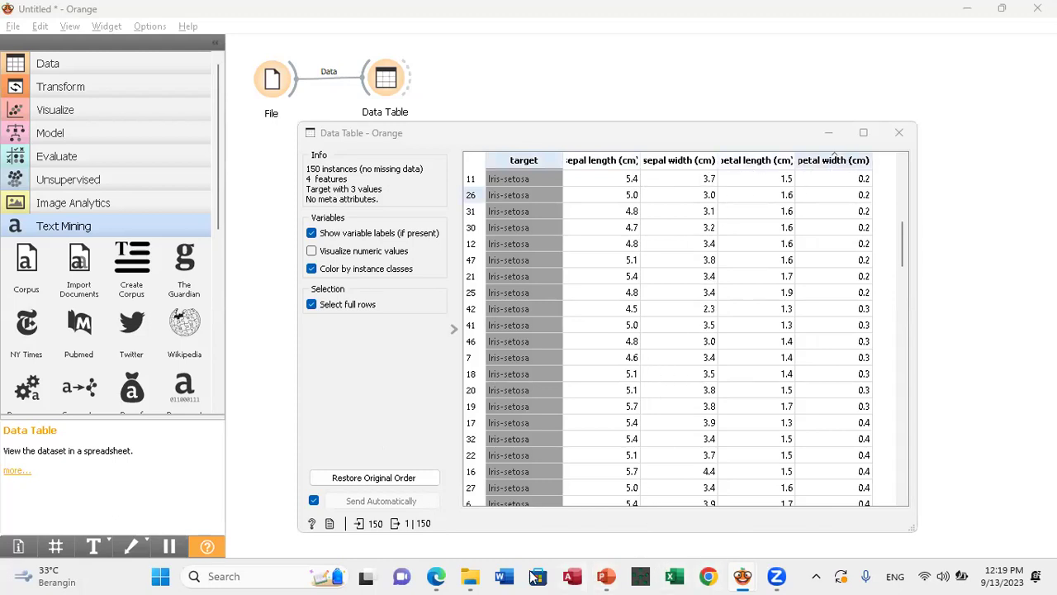
Return to Microsoft Edge and search for "what is petal flower".
mouse_move(436, 576)
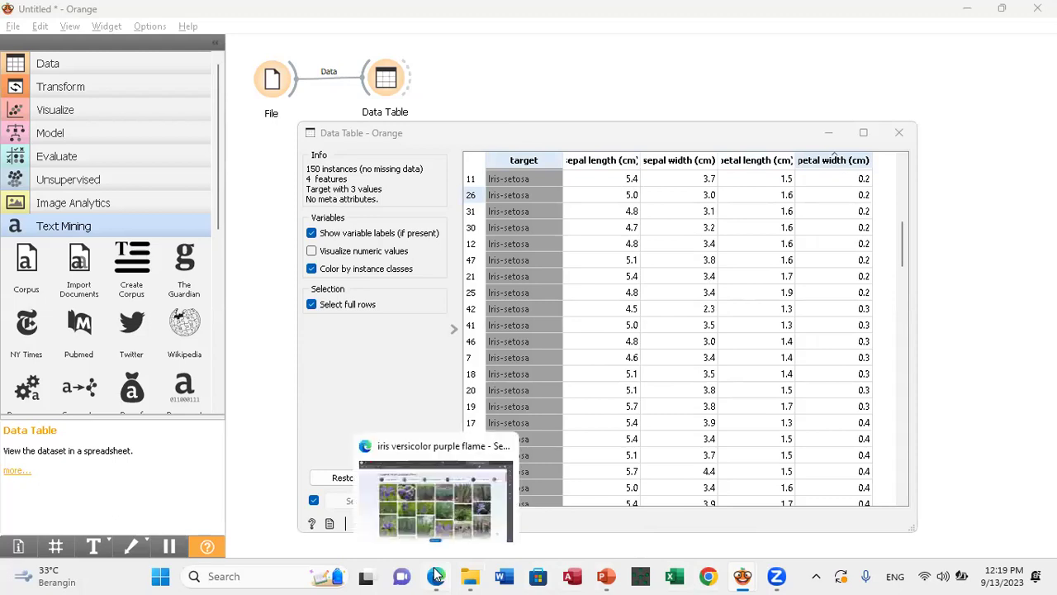
click(447, 506)
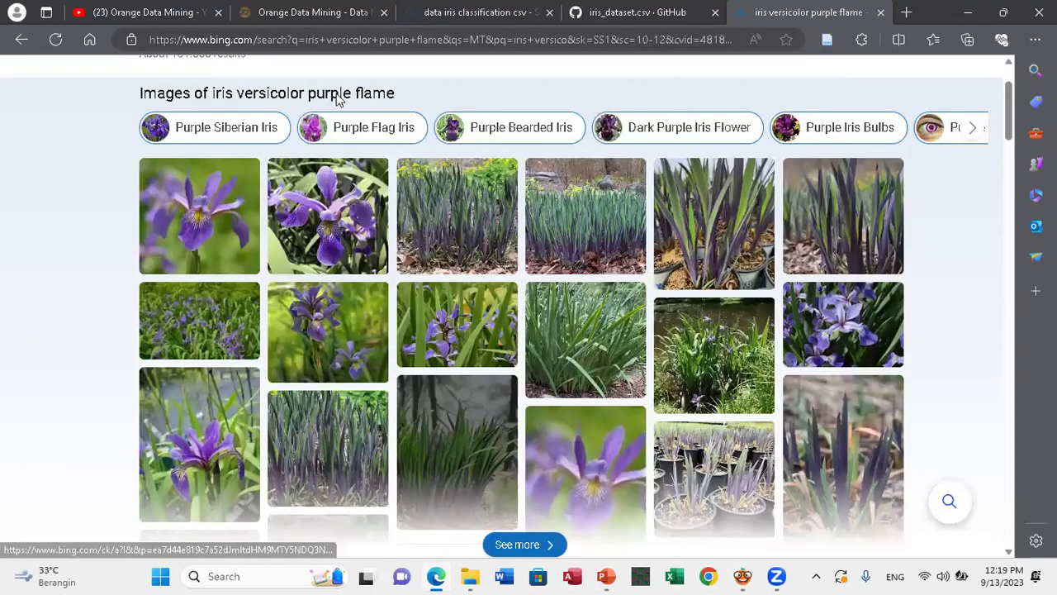
click(300, 41)
text(what is petal )
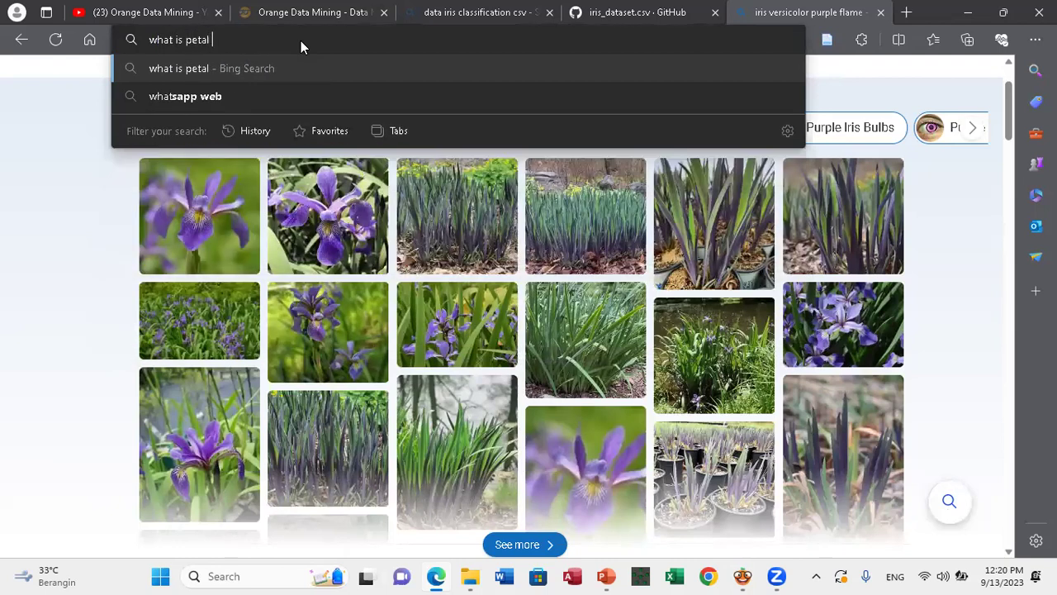
text(flower)
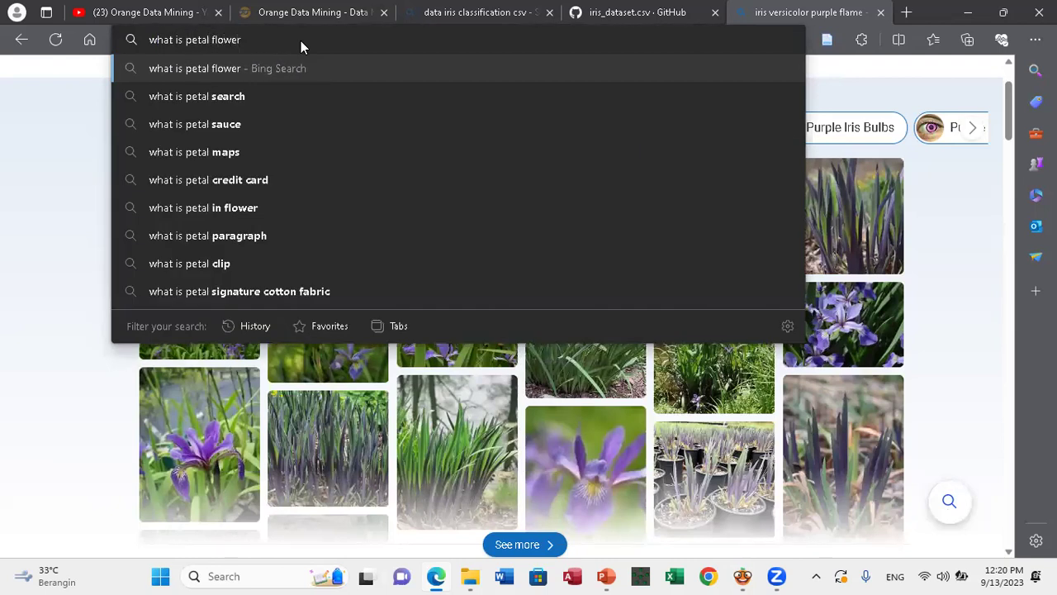
key(Return)
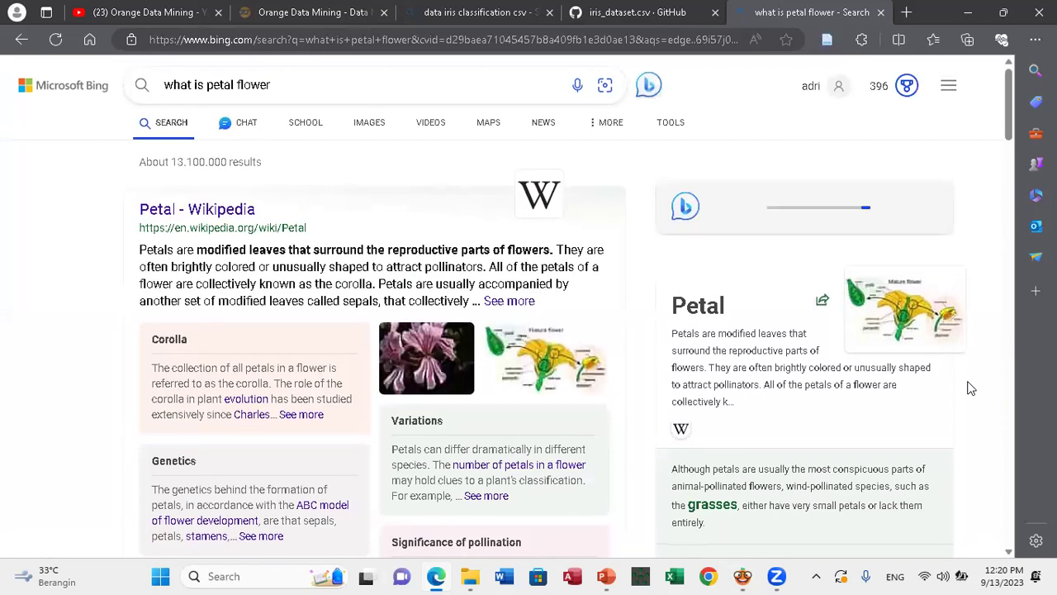
Enlarge the petal search results and read the Wikipedia summary describing petals and sepals.
scroll(971, 388, up, 3)
scroll(971, 388, up, 3)
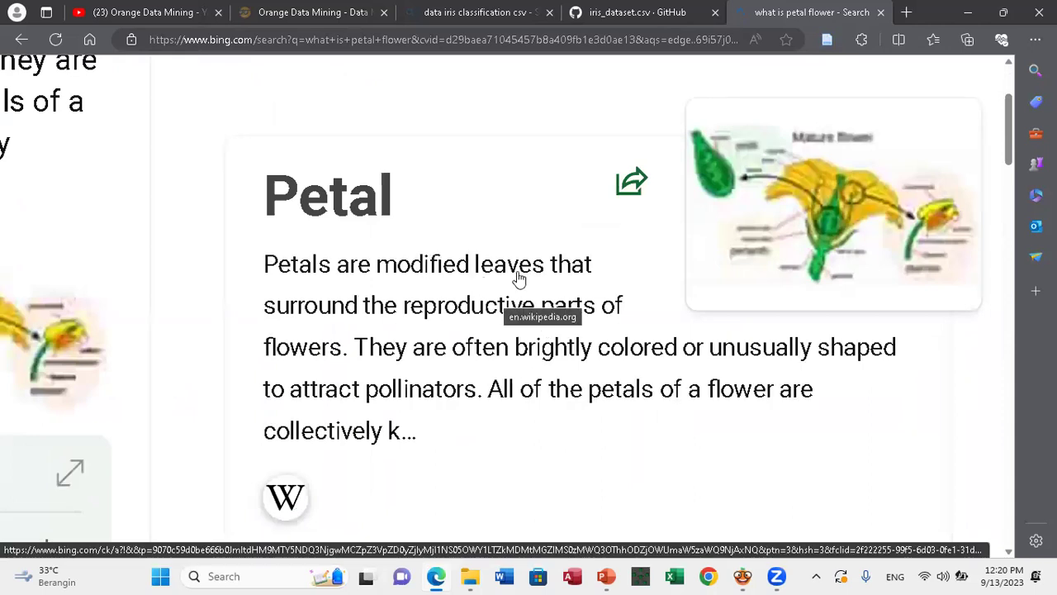
scroll(421, 380, up, 5)
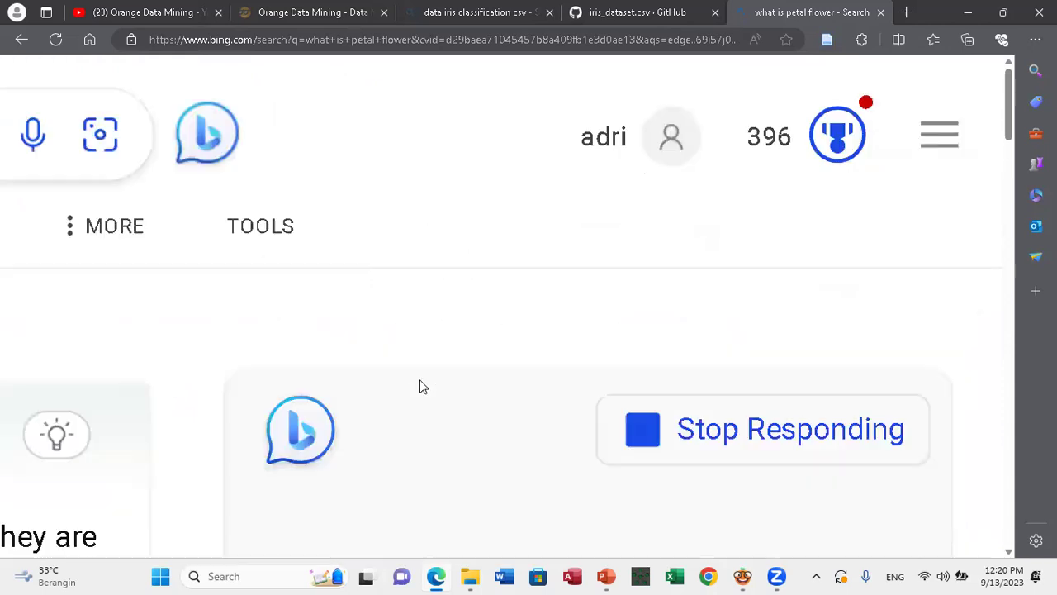
scroll(557, 355, down, 5)
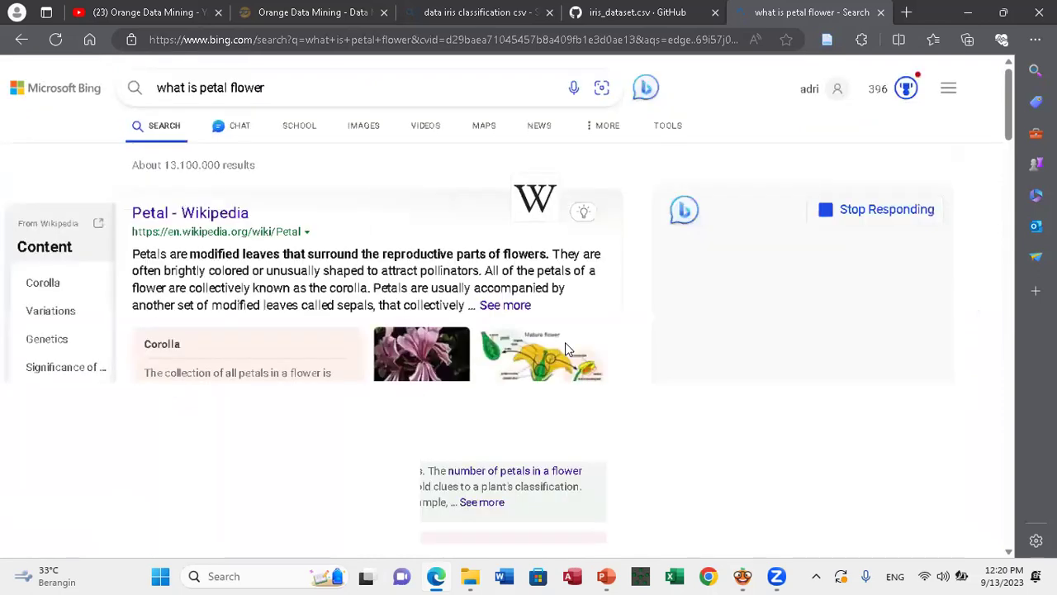
scroll(466, 318, up, 2)
scroll(467, 318, left, 2)
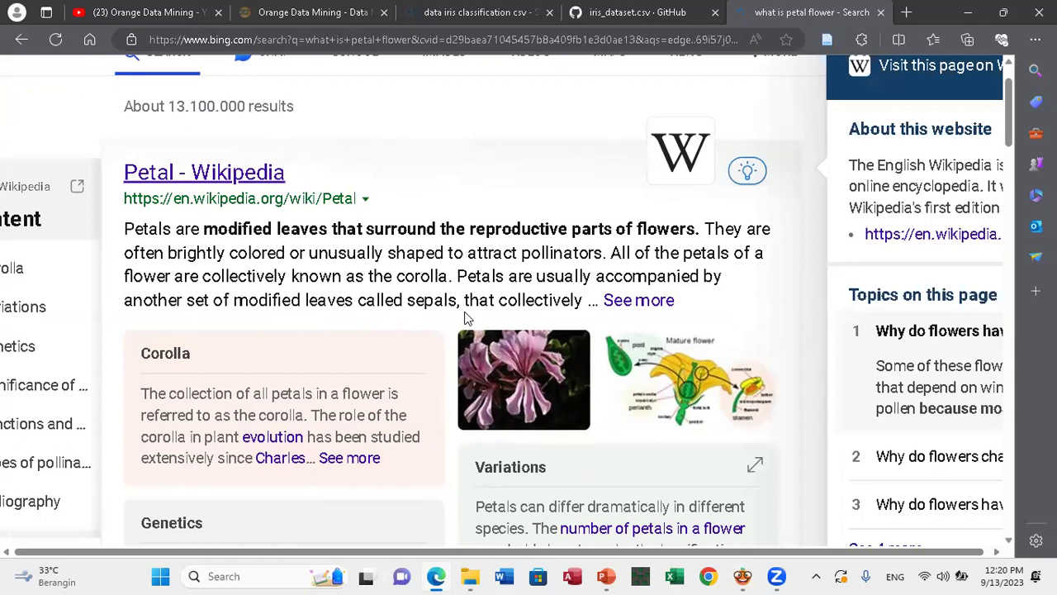
Open the Wikipedia article on petals and enlarge its mature flower diagram to examine where the petal and sepal are.
click(697, 377)
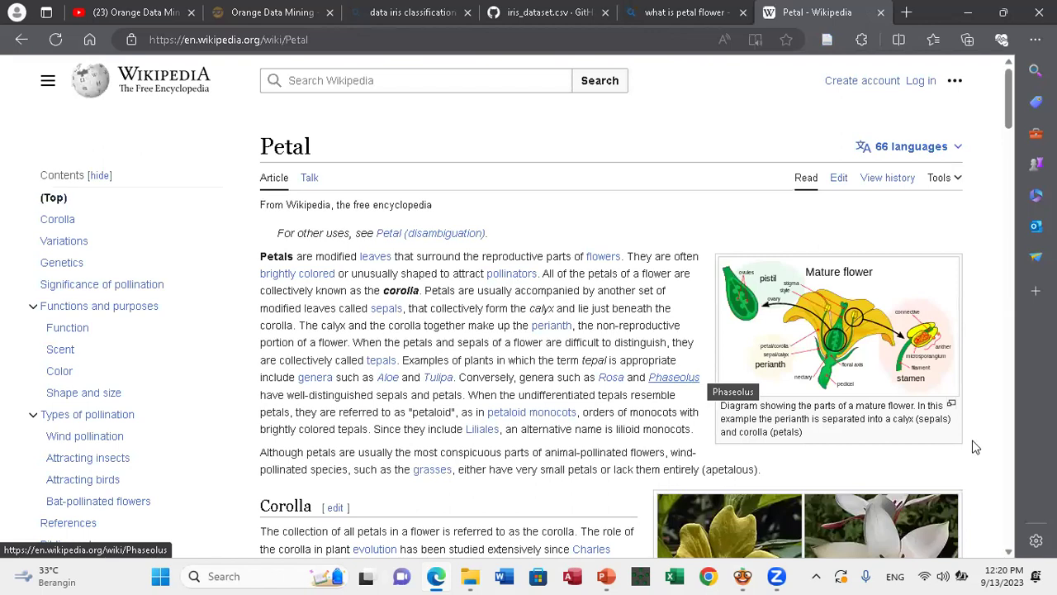
ctrl+scroll(976, 446, up, 3)
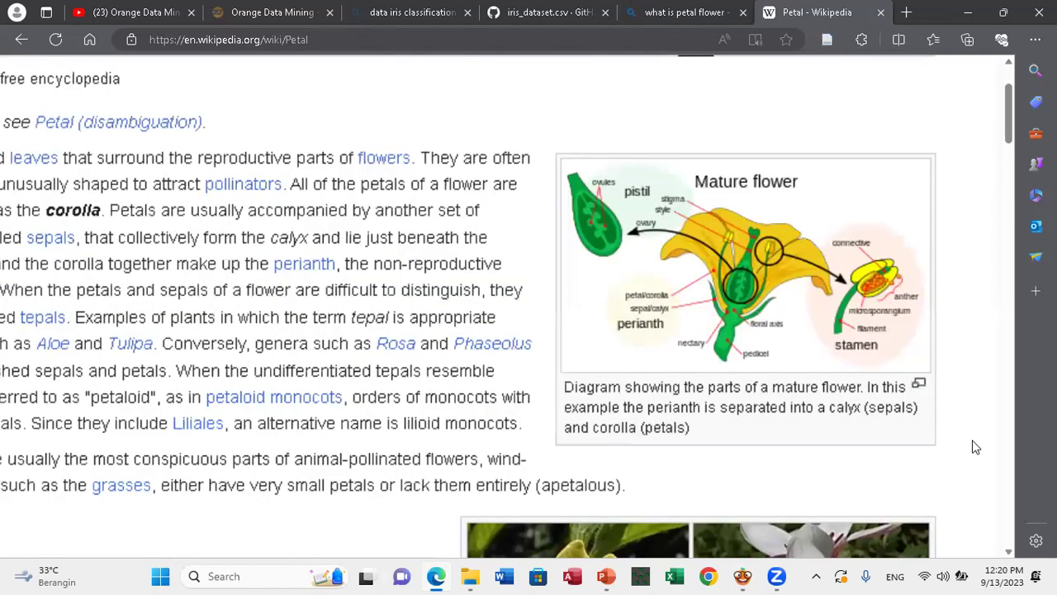
ctrl+scroll(976, 447, up, 2)
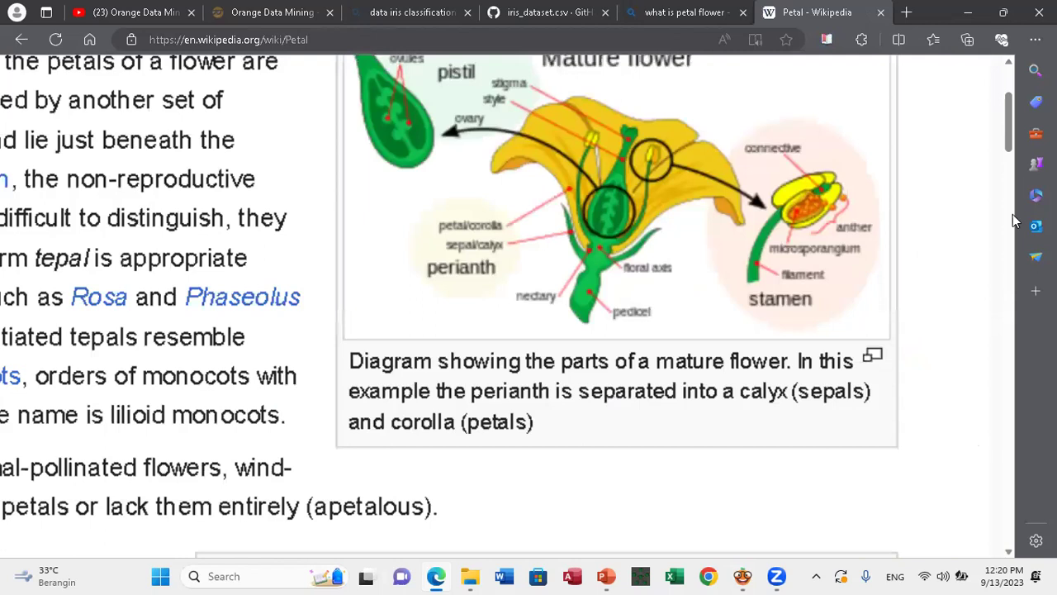
ctrl+scroll(1012, 206, up, 1)
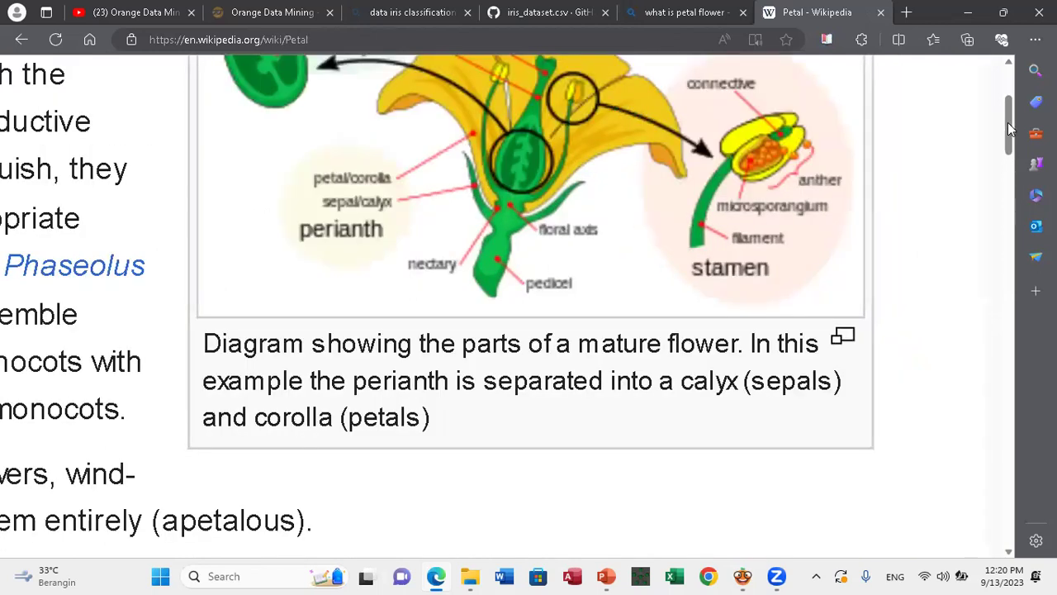
scroll(1007, 142, up, 5)
scroll(1007, 143, down, 3)
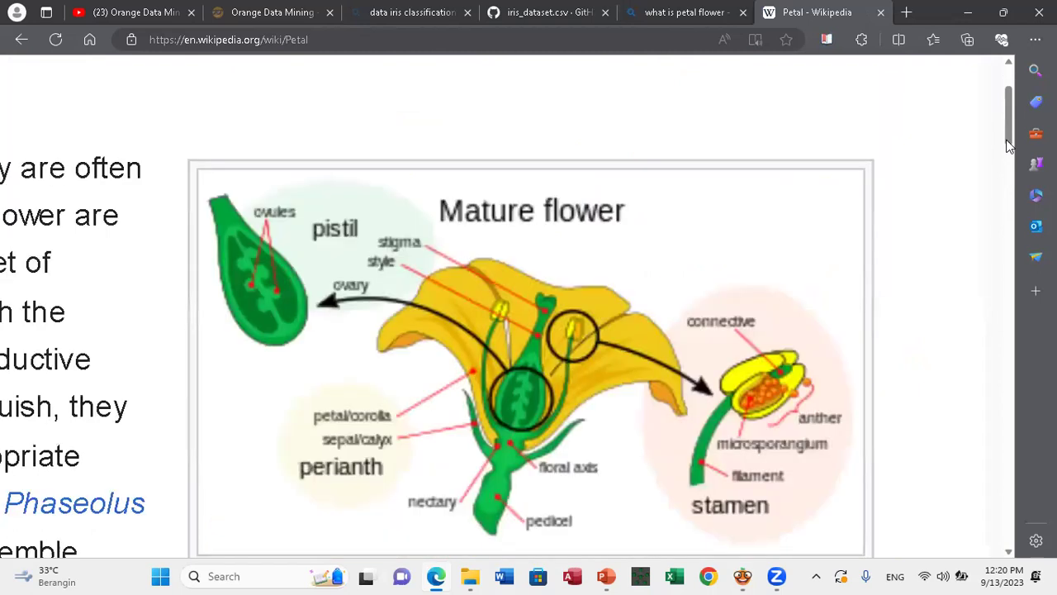
scroll(1008, 145, down, 1)
scroll(1008, 145, up, 1)
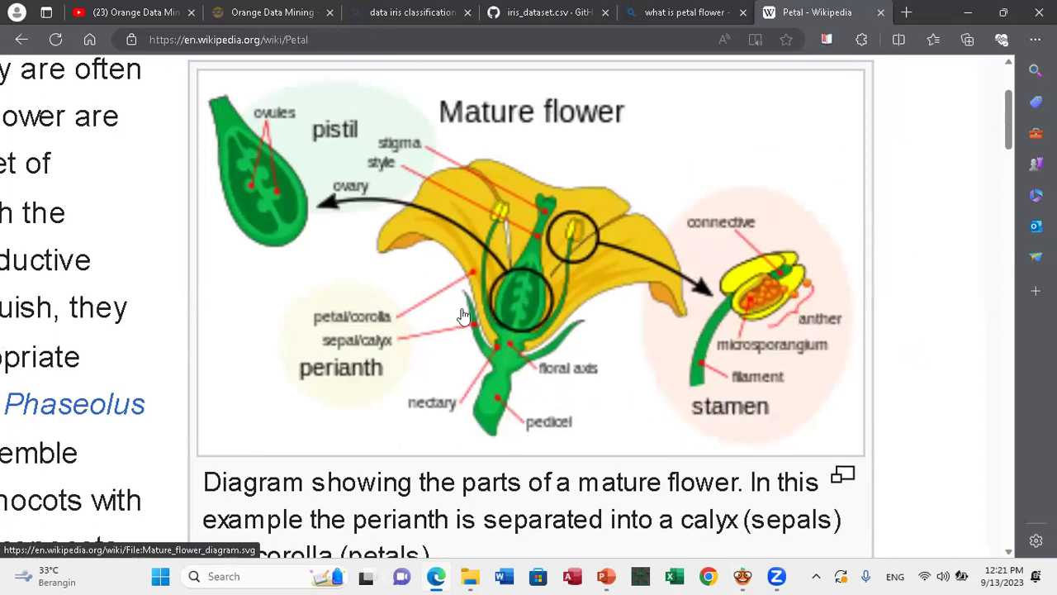
scroll(533, 377, down, 1)
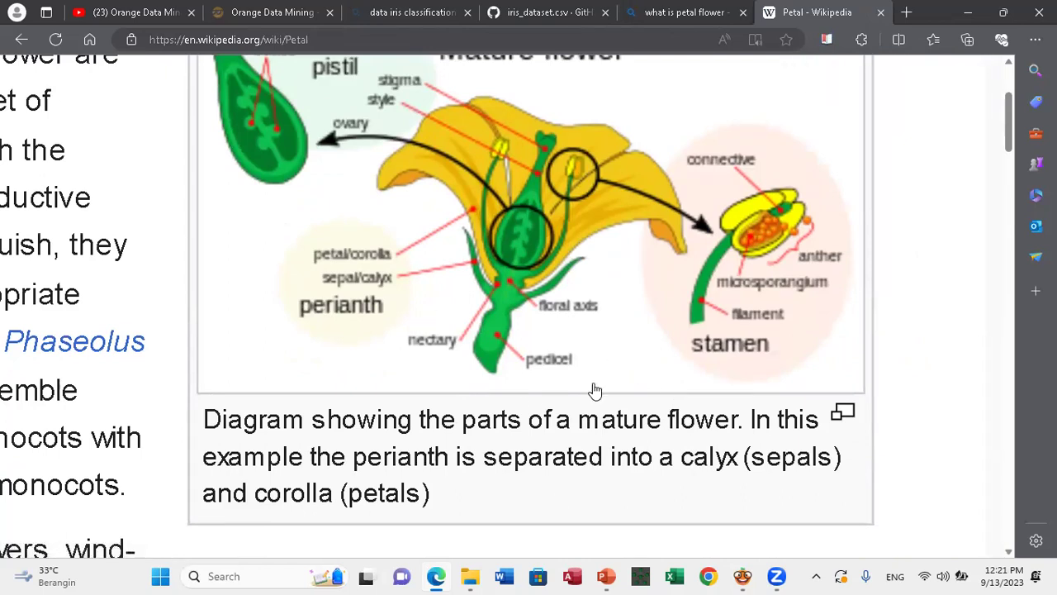
scroll(594, 390, up, 1)
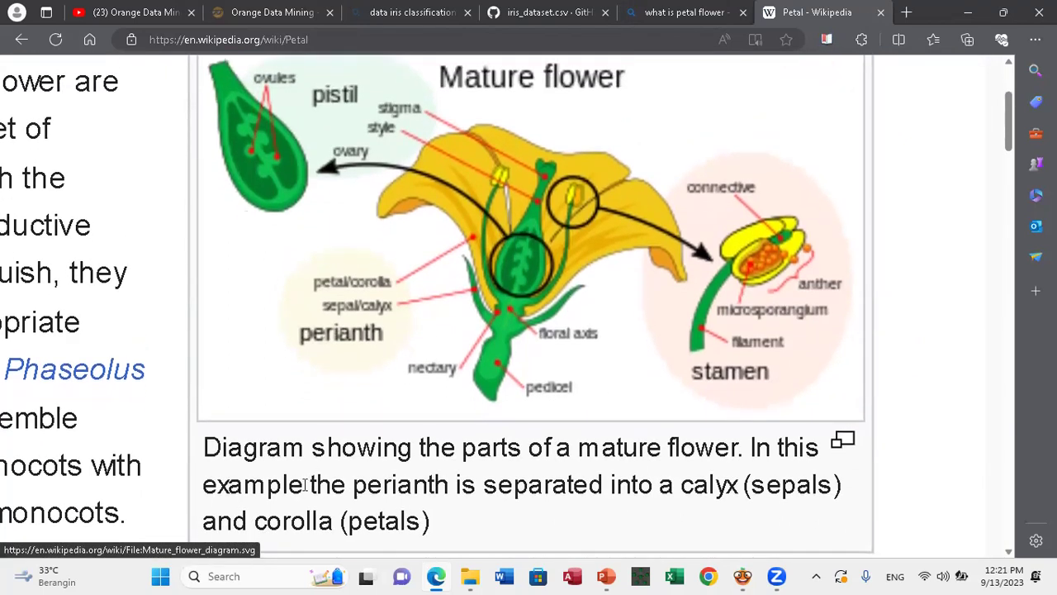
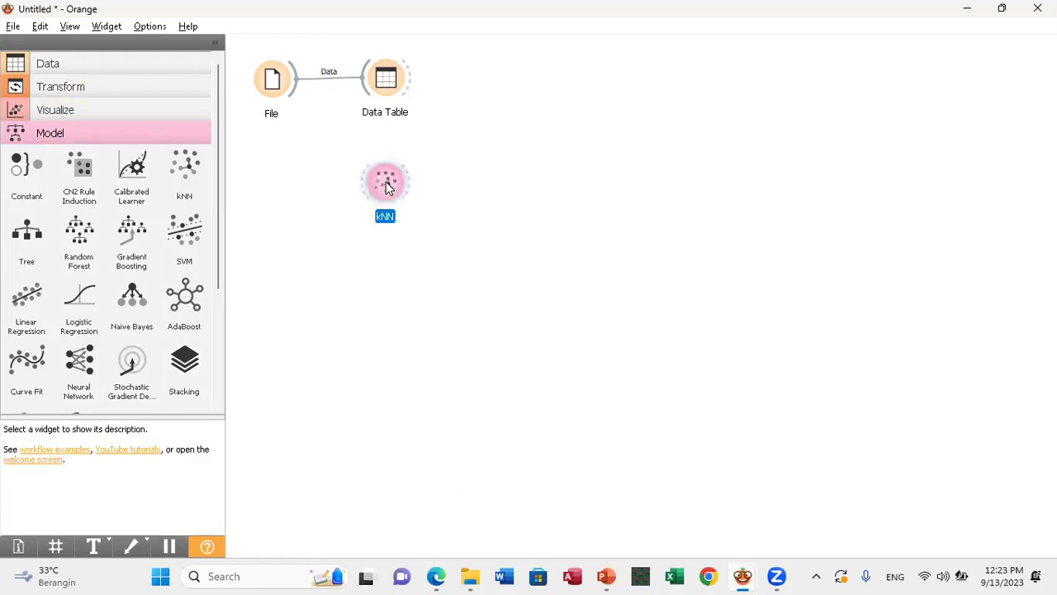
Review the kNN widget's neighbors, metric and weight settings, and close them.
double_click(386, 181)
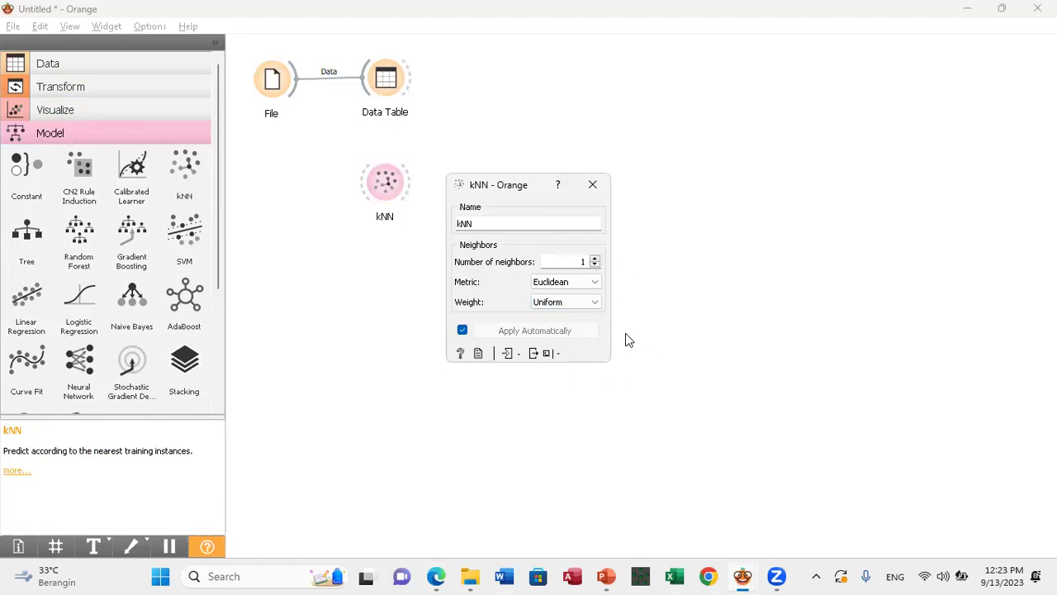
click(598, 190)
right_click(578, 173)
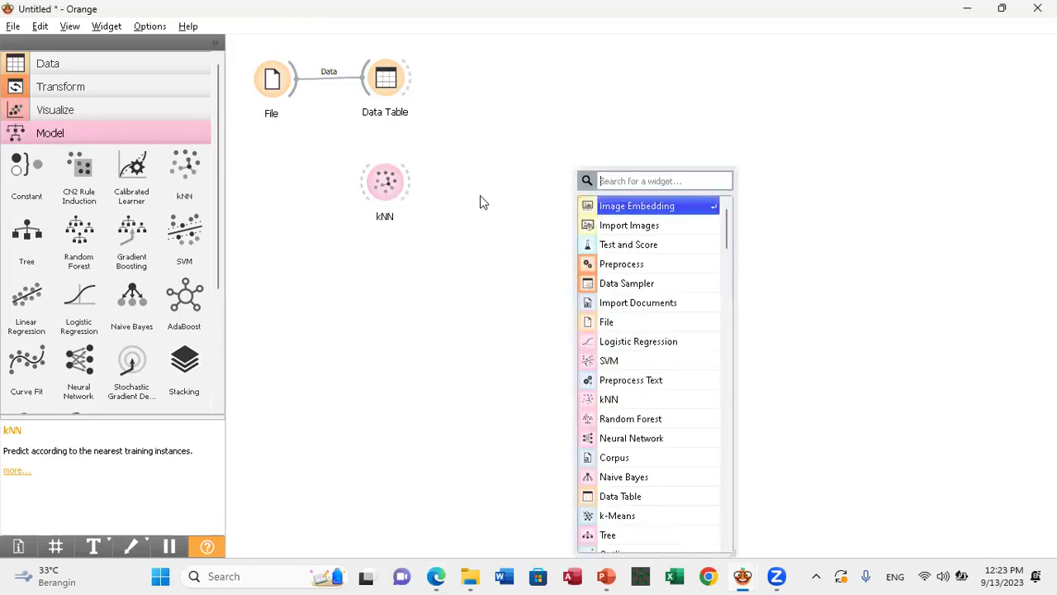
click(480, 195)
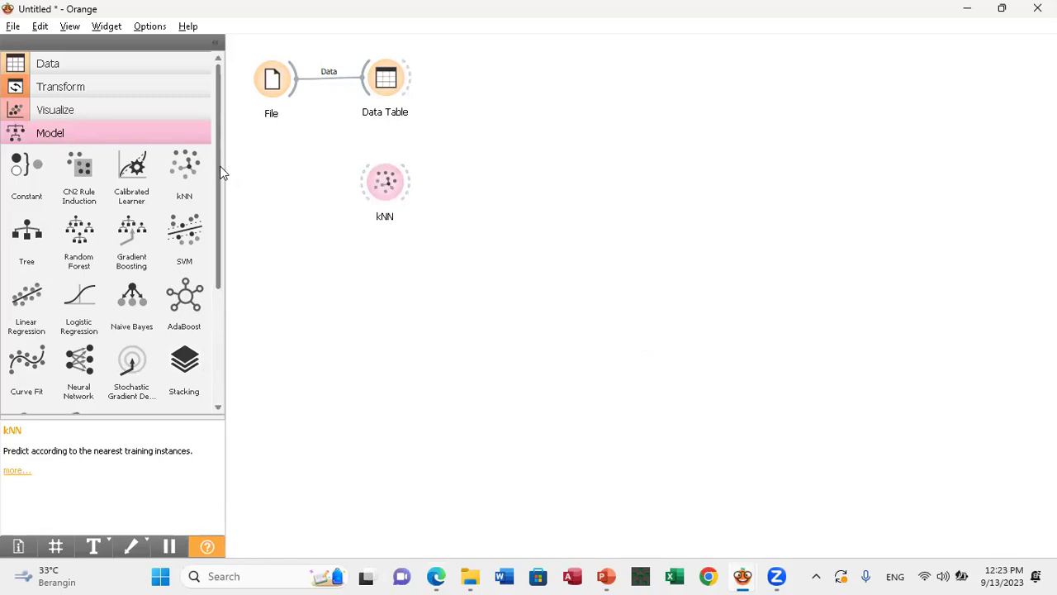
Add a Test and Score widget from the Evaluate category beside kNN and open its settings.
drag(218, 170, 214, 320)
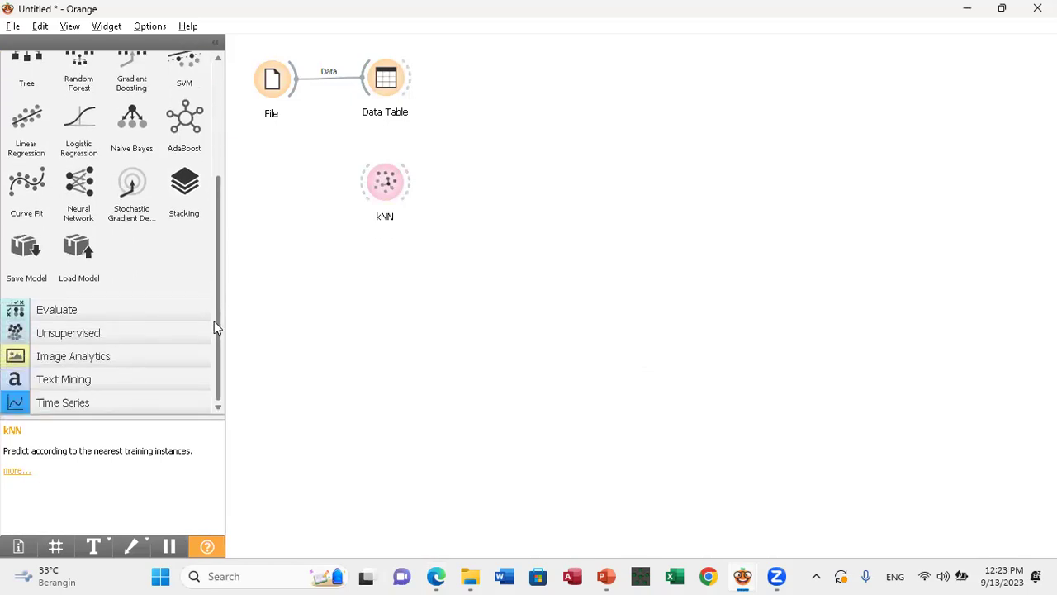
click(66, 314)
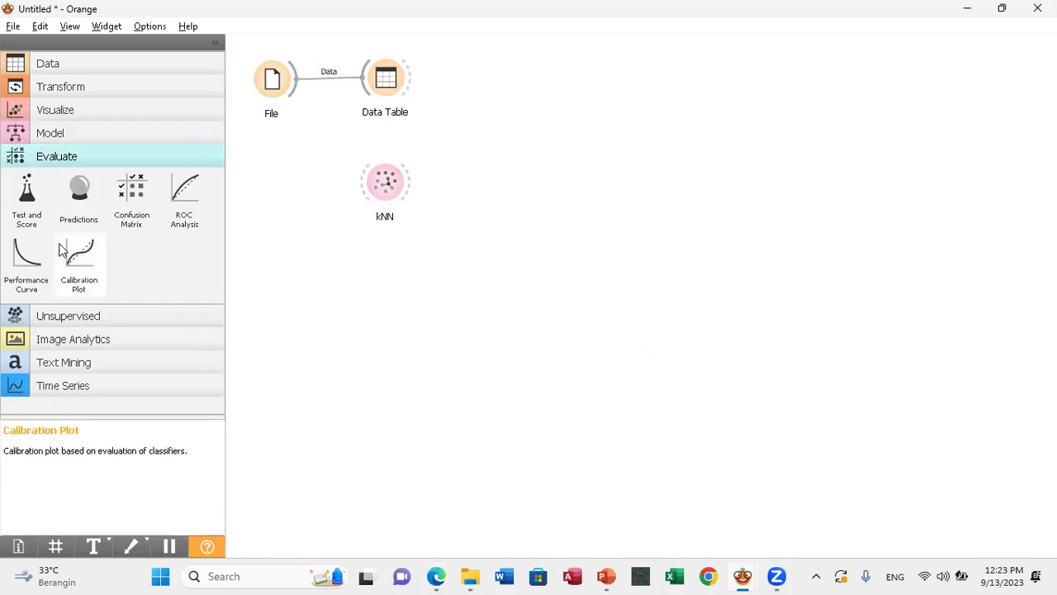
drag(27, 198, 509, 164)
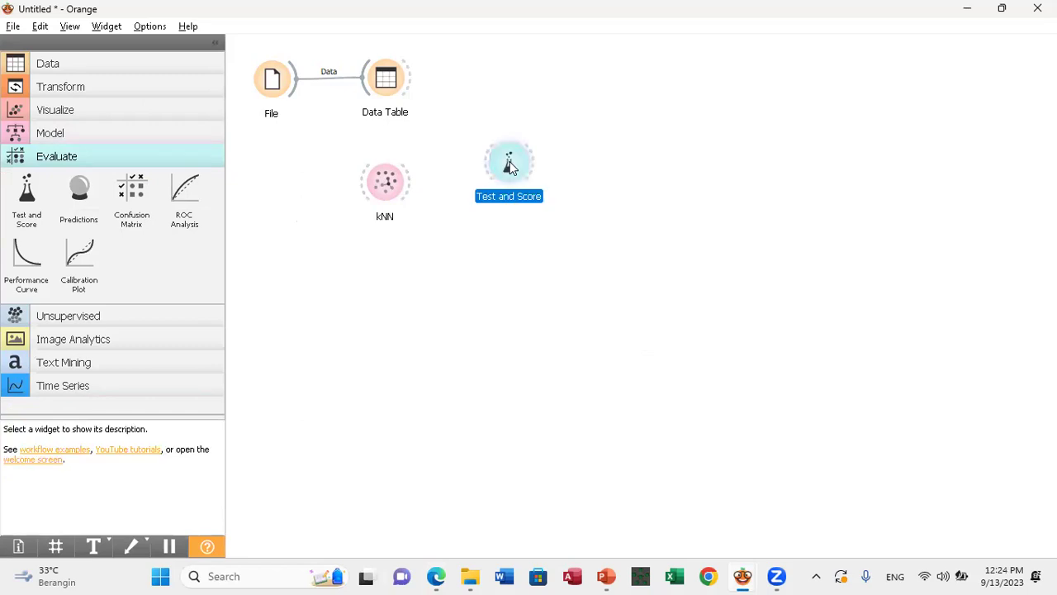
double_click(509, 164)
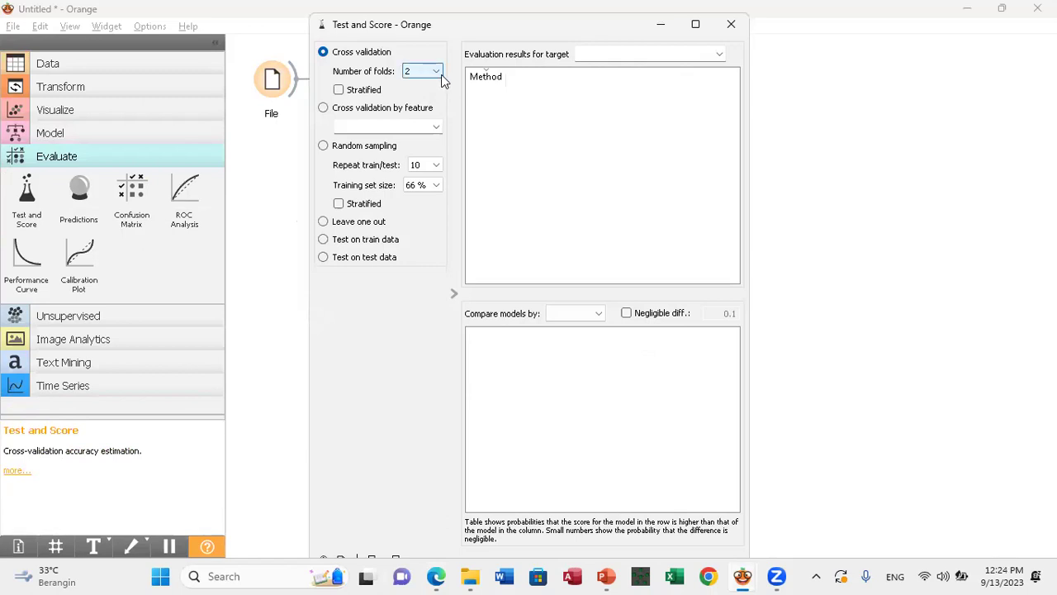
drag(286, 228, 589, 281)
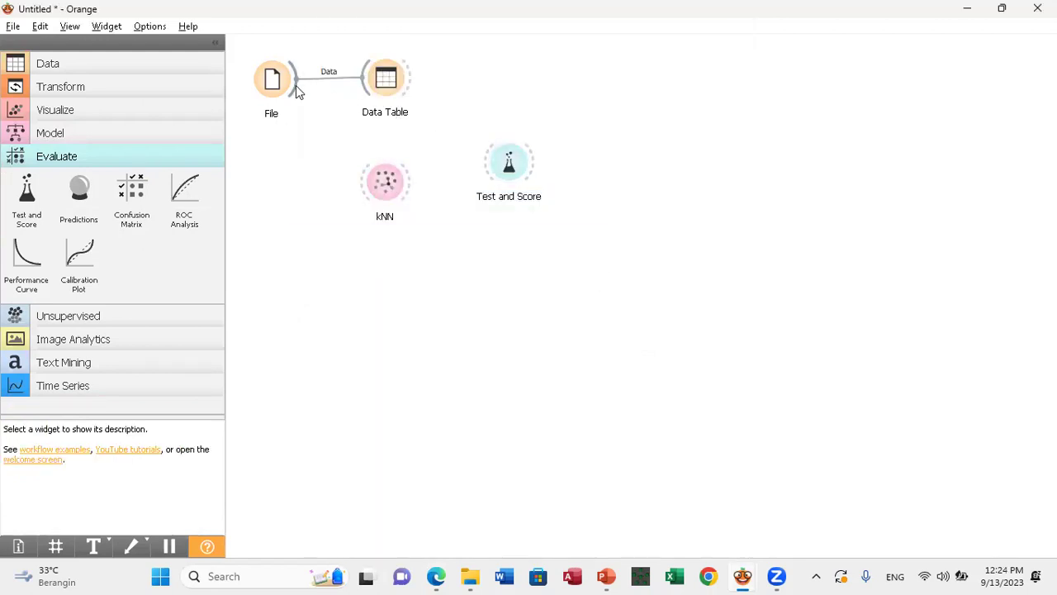
drag(408, 92, 491, 161)
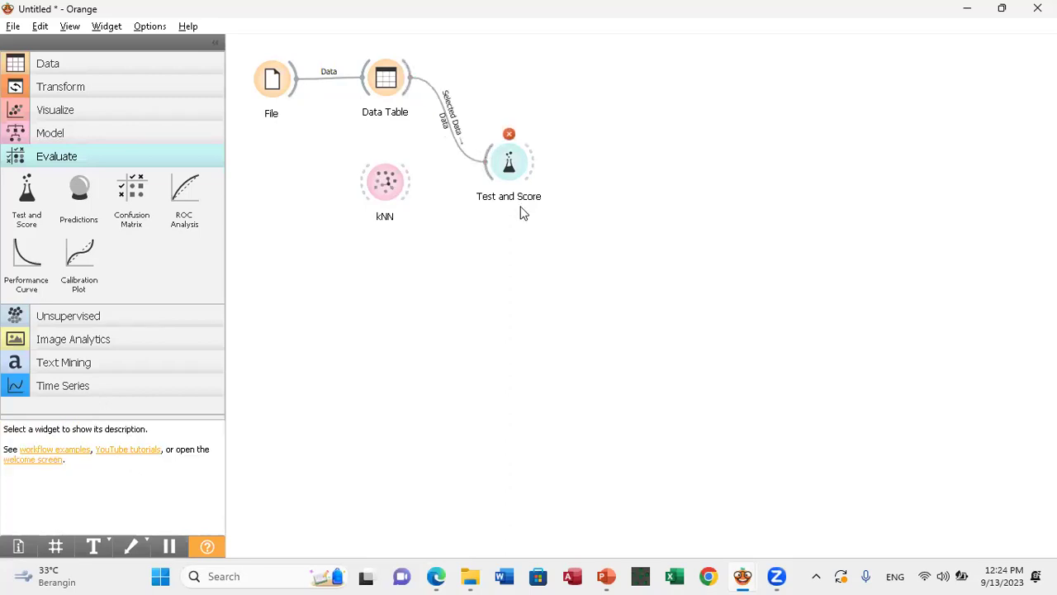
click(456, 145)
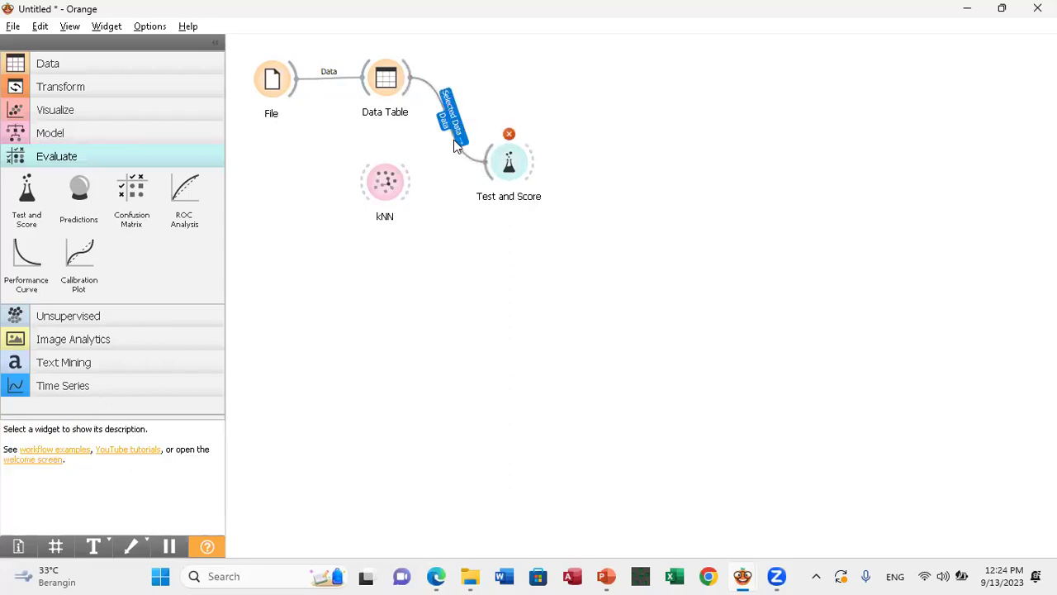
key(Delete)
Connect both the File data and the kNN learner to Test and Score, moving File and kNN lower to separate the links.
drag(351, 128, 488, 165)
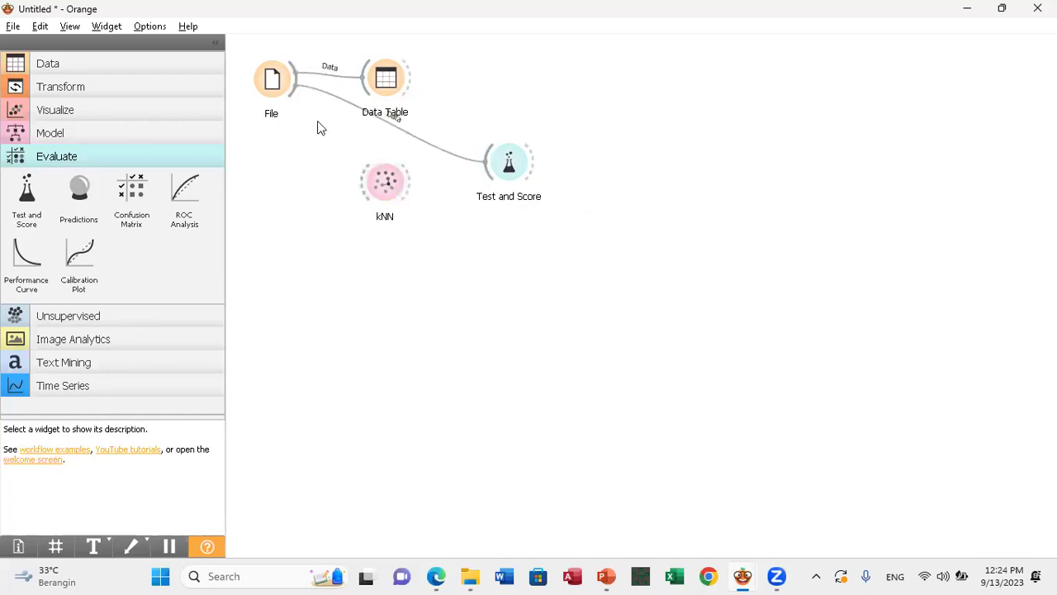
drag(277, 87, 285, 160)
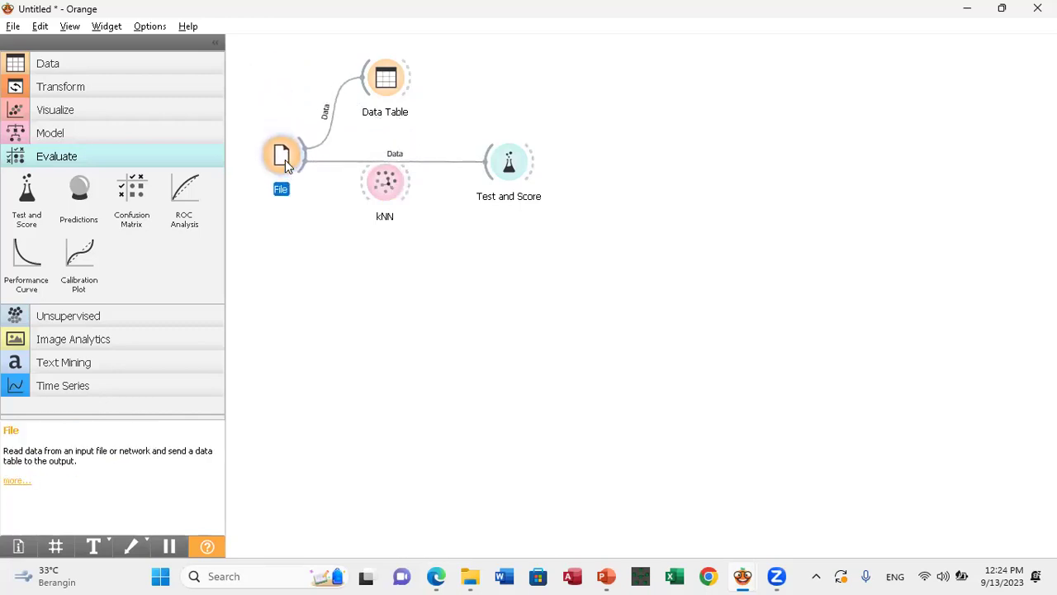
drag(385, 187, 384, 246)
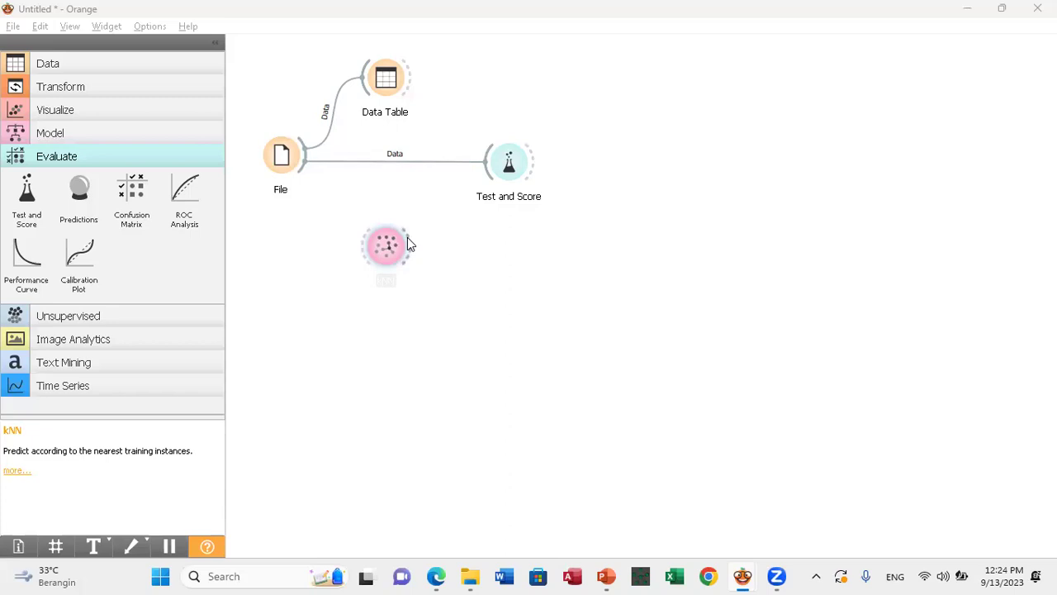
drag(407, 237, 487, 186)
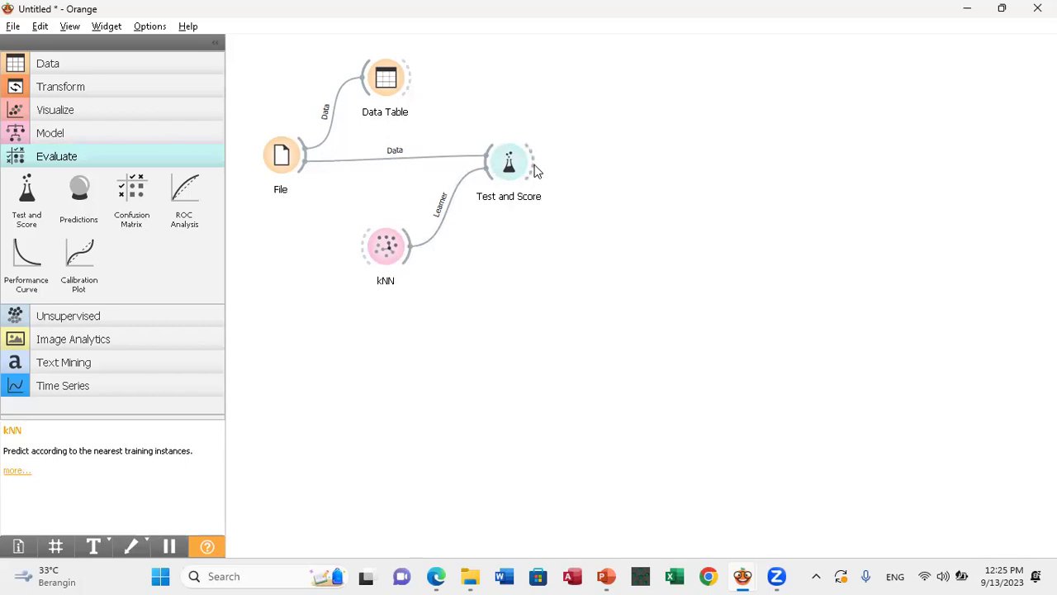
Add a Confusion Matrix widget fed by the evaluation results of Test and Score, and open it.
drag(535, 170, 612, 172)
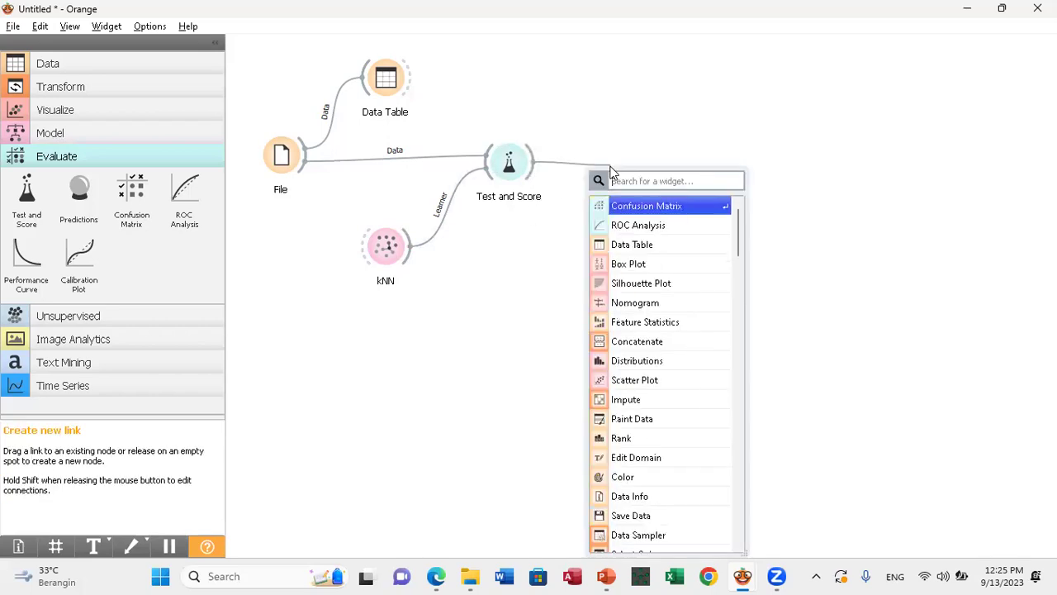
click(640, 206)
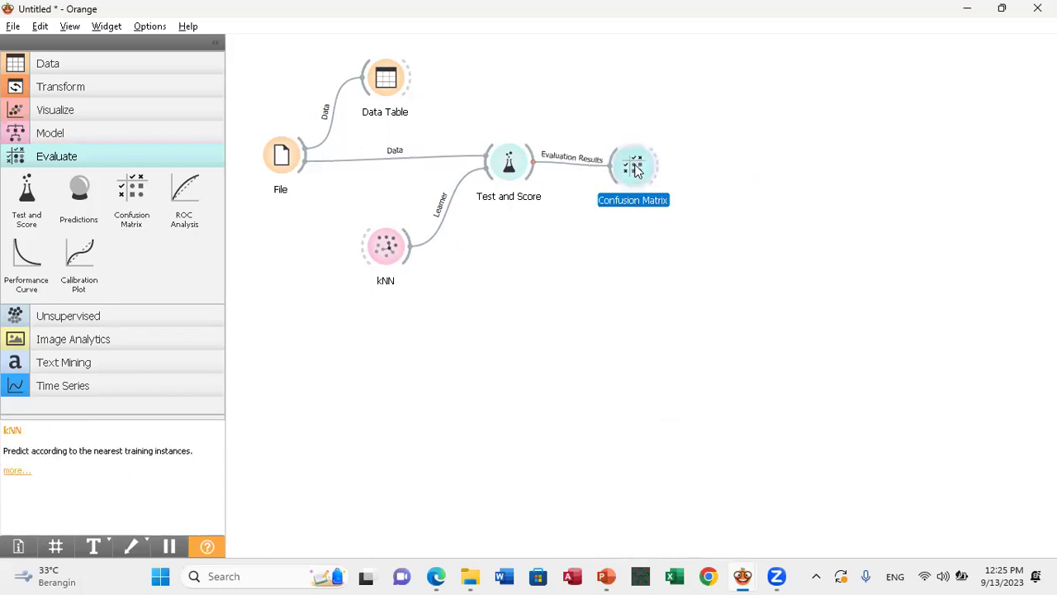
double_click(636, 171)
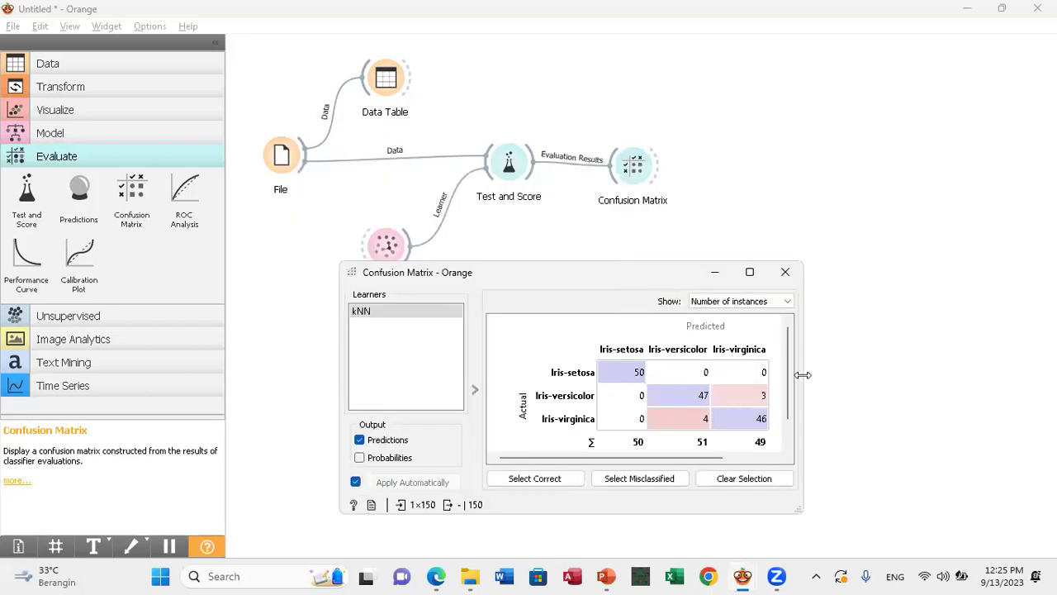
Enlarge the Confusion Matrix window, collapse its learner and output options, and examine the correct and misclassified cells for each iris class.
drag(802, 375, 929, 376)
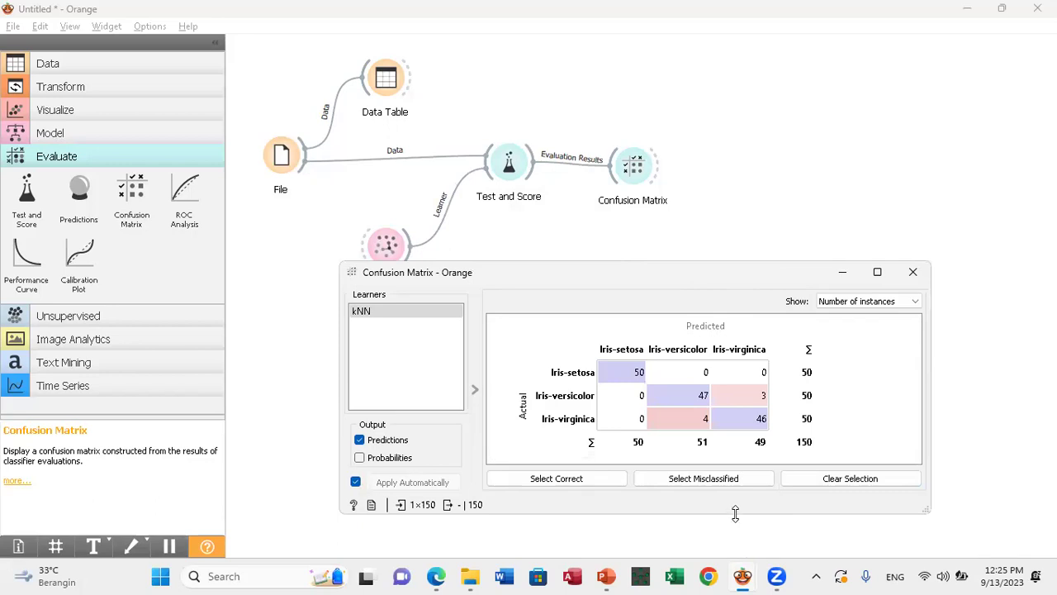
drag(735, 514, 728, 550)
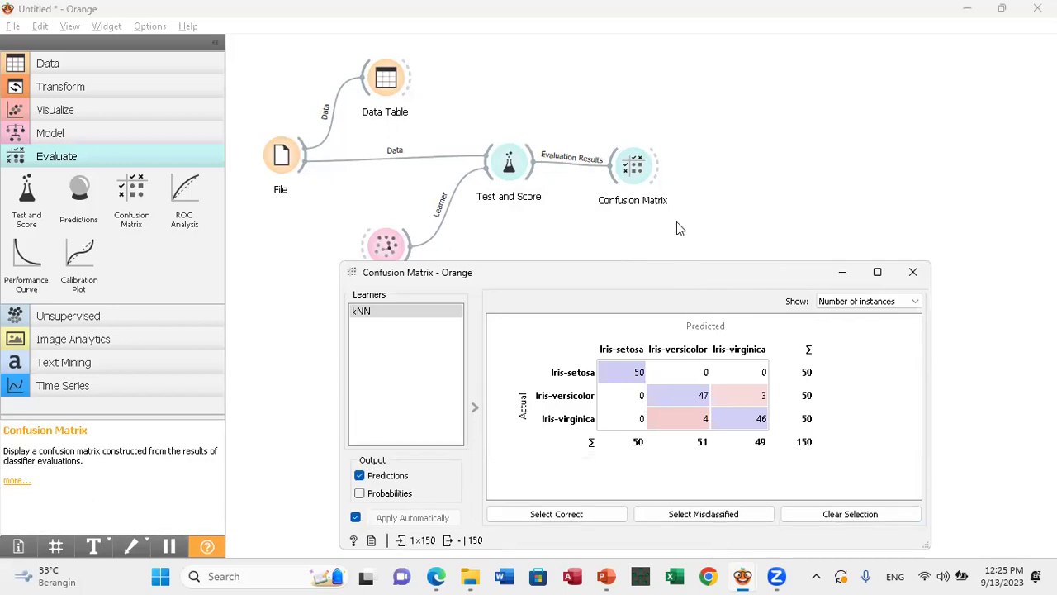
click(709, 80)
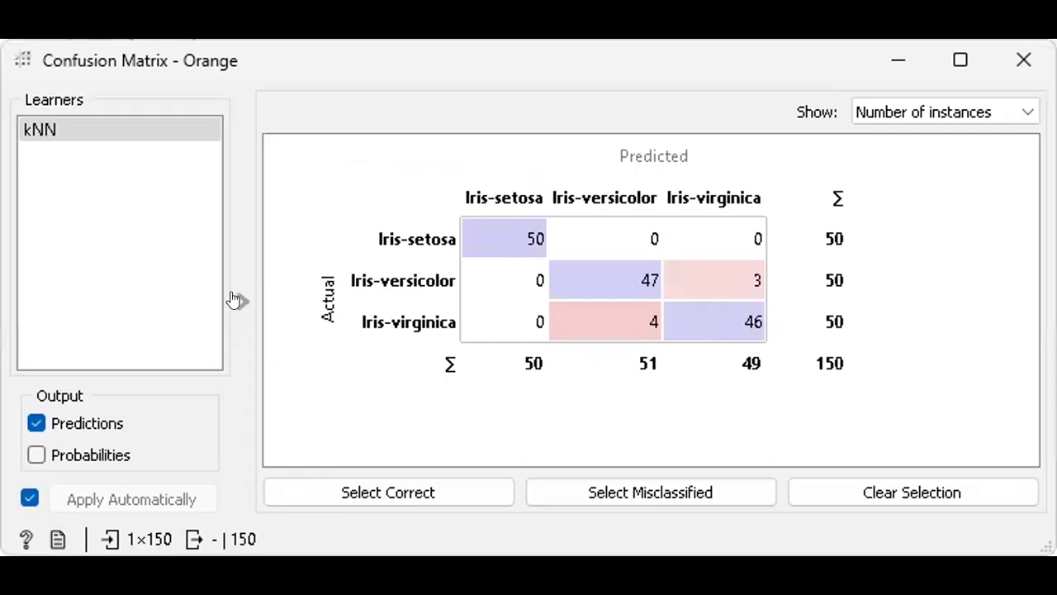
click(241, 300)
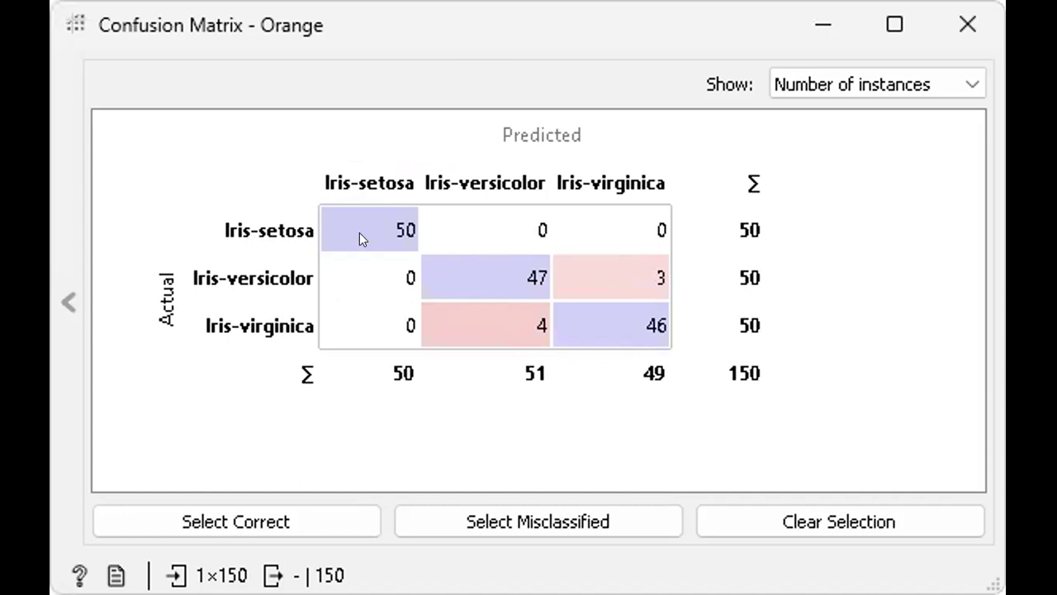
mouse_move(359, 233)
mouse_move(660, 285)
mouse_move(642, 336)
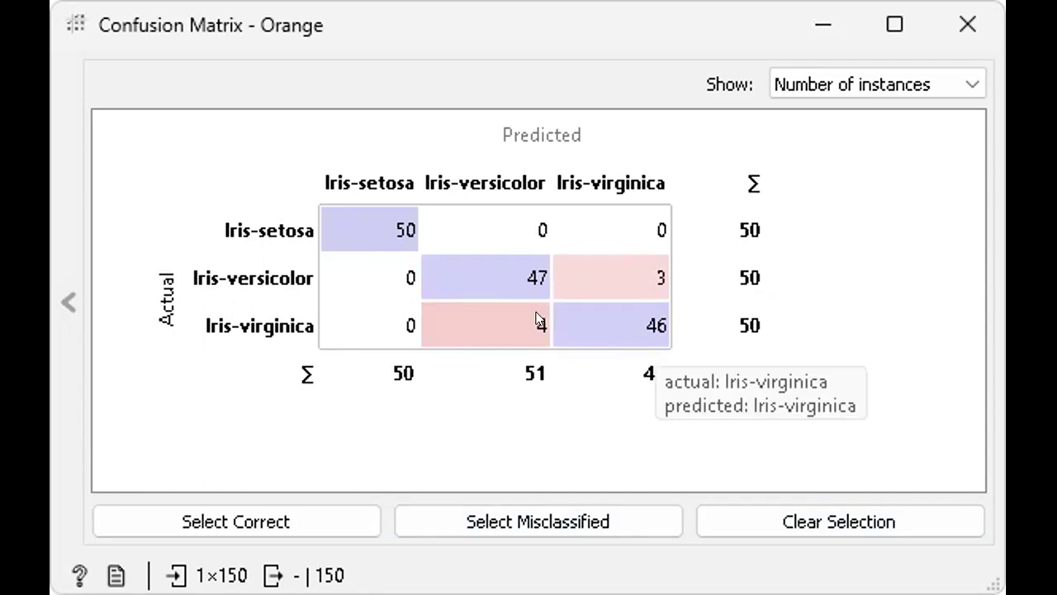
mouse_move(539, 320)
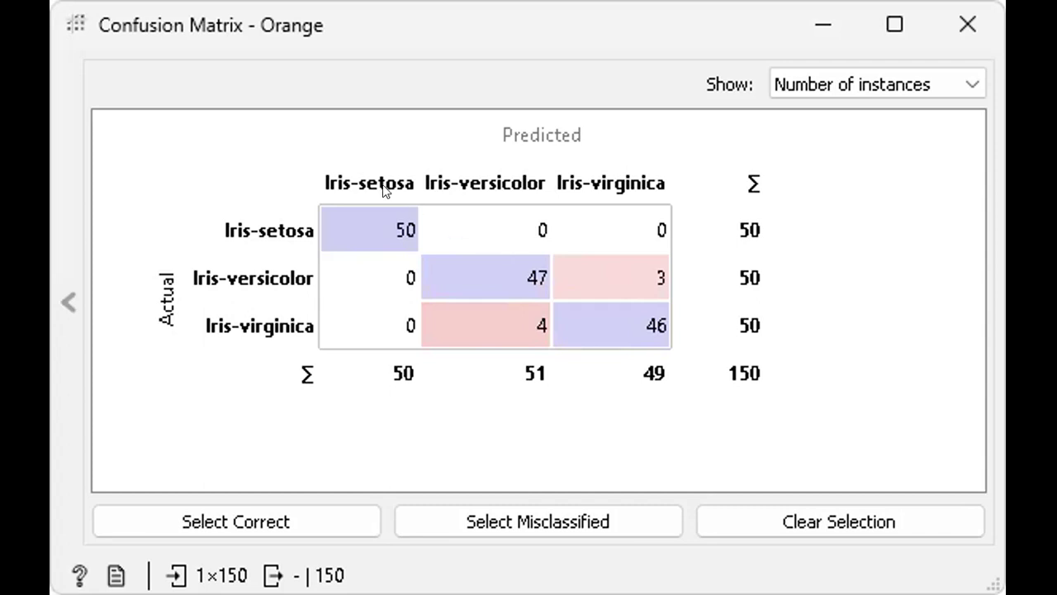
Show the confusion matrix as Proportion of predicted to examine the class percentages, and close it.
click(948, 83)
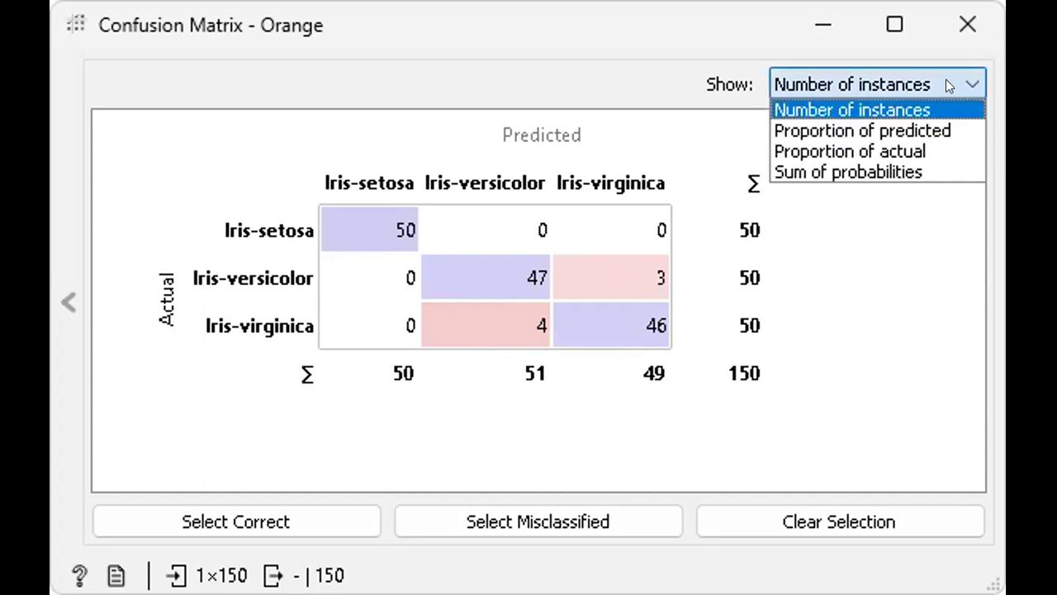
click(889, 130)
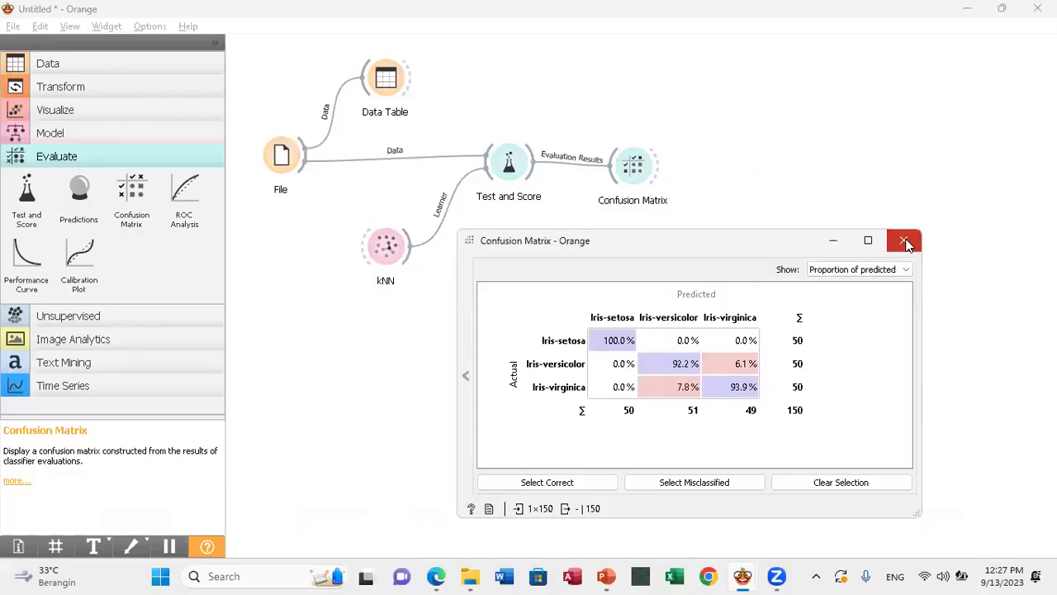
click(904, 241)
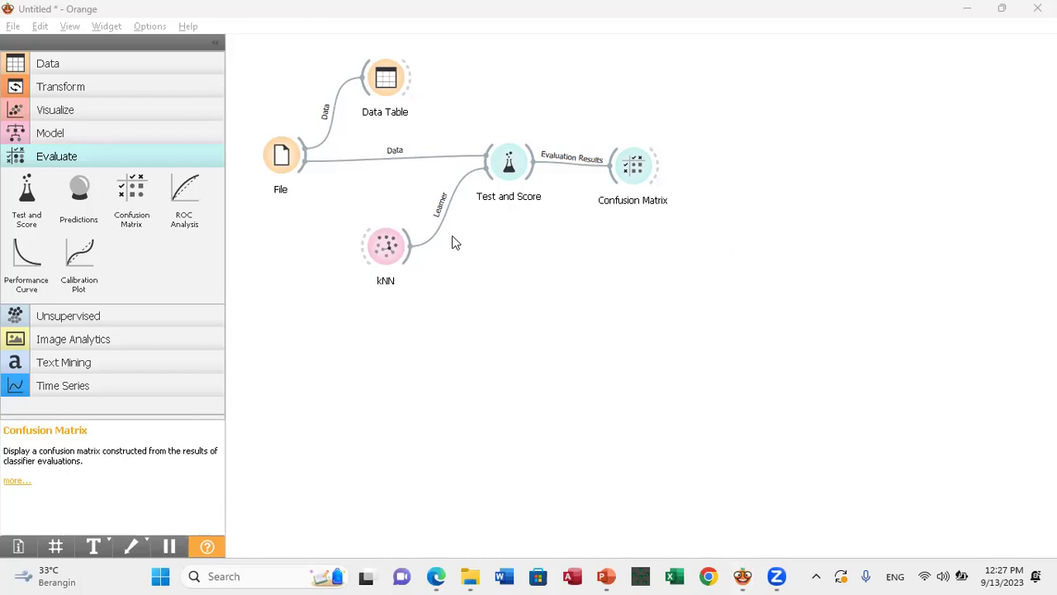
Review the File widget's columns and roles, the Data Table rows and the kNN settings, closing each window.
double_click(272, 155)
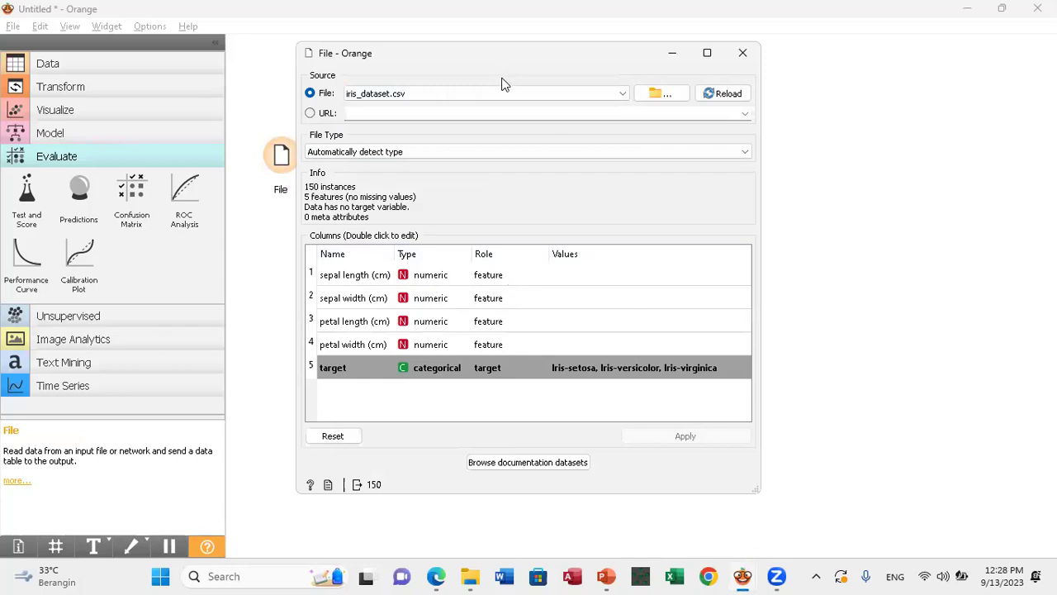
key(Escape)
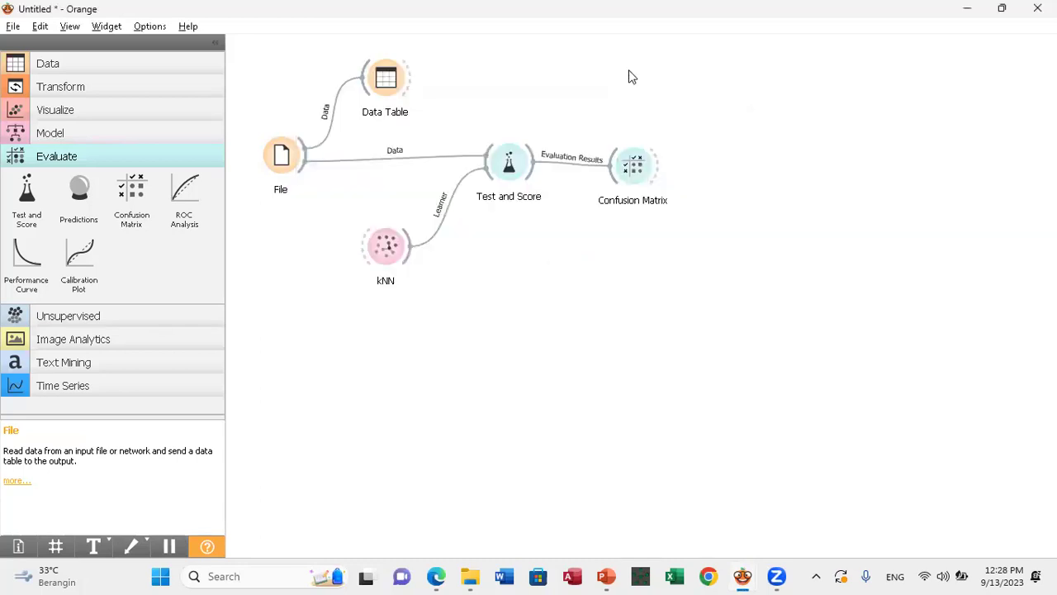
double_click(391, 82)
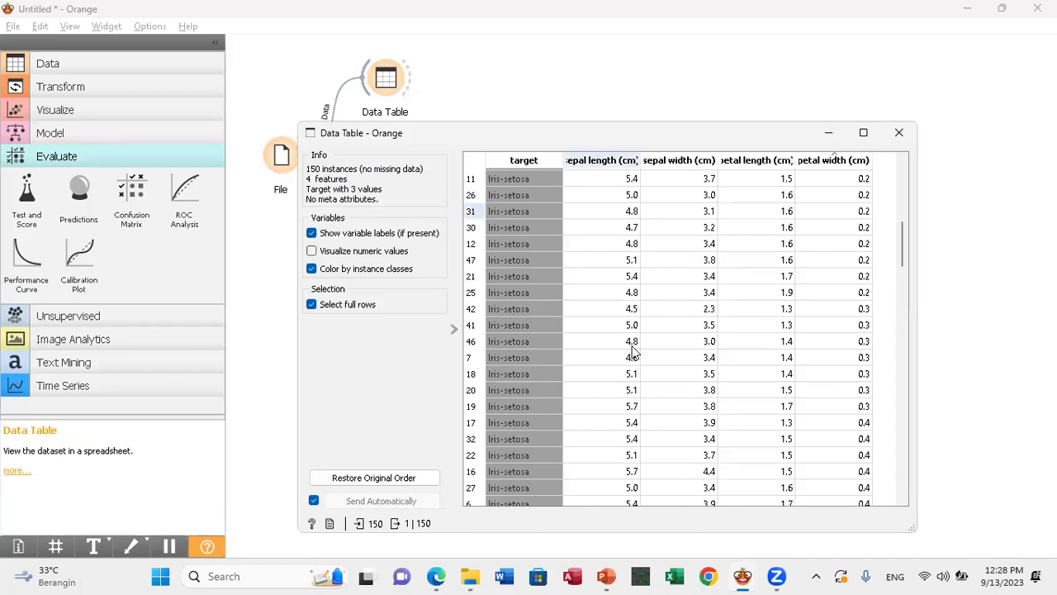
click(899, 134)
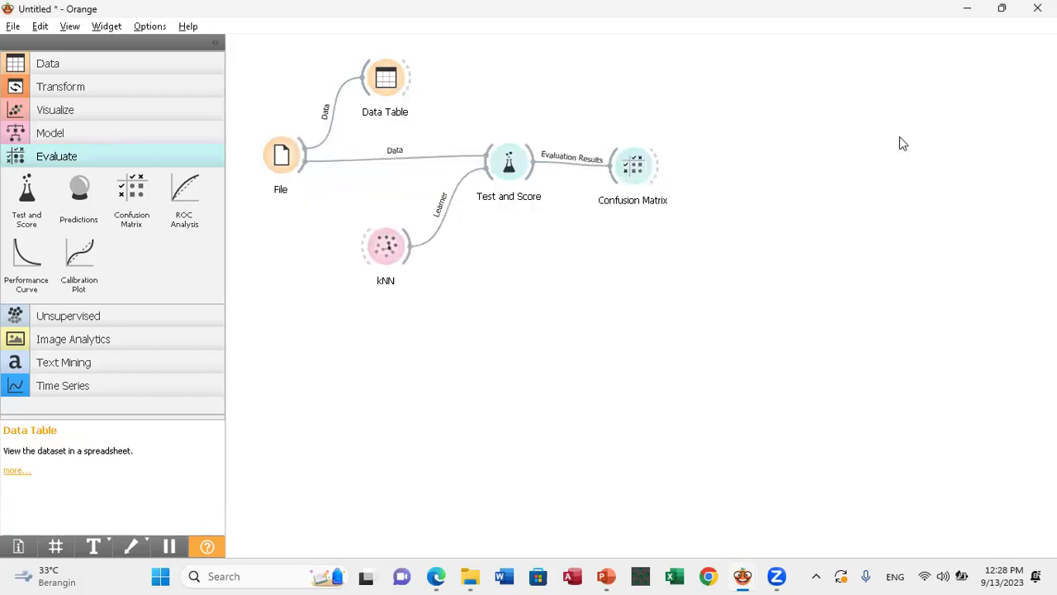
double_click(380, 257)
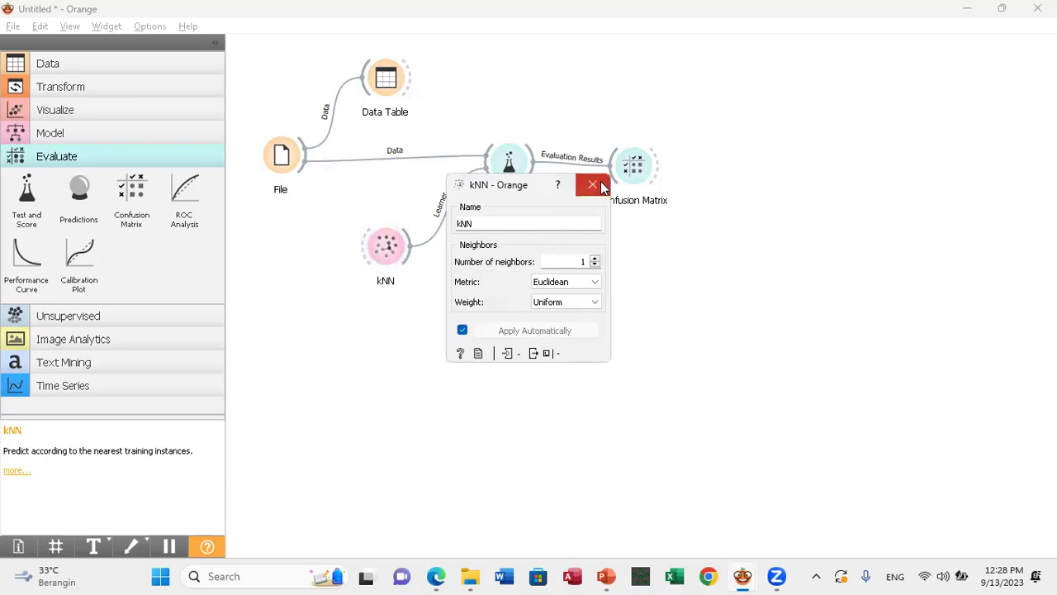
click(601, 181)
Review the cross-validation settings and the kNN model's evaluation scores in Test and Score, and close it.
double_click(518, 167)
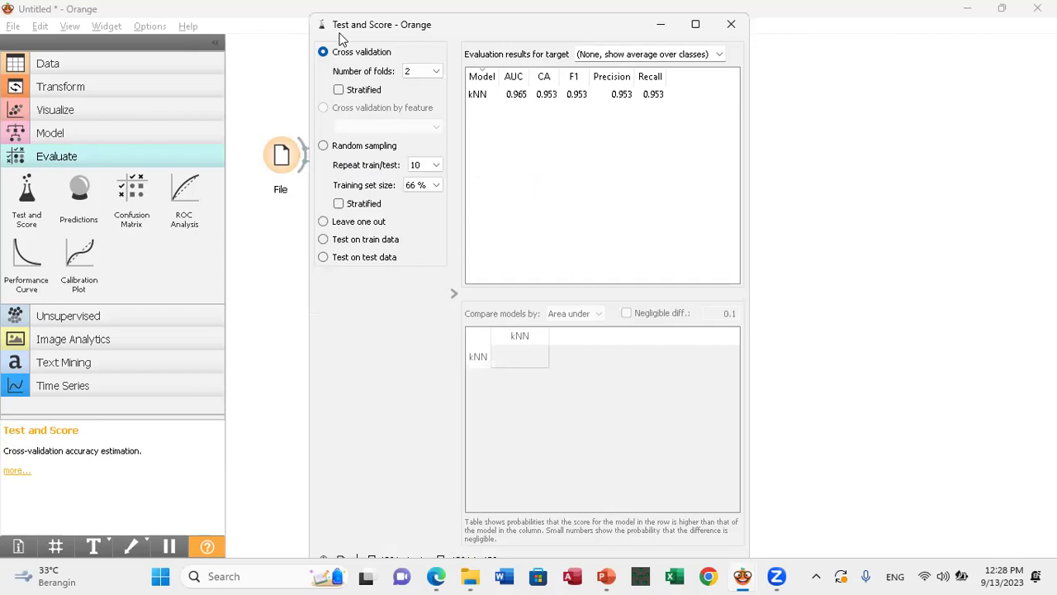
drag(340, 38, 354, 157)
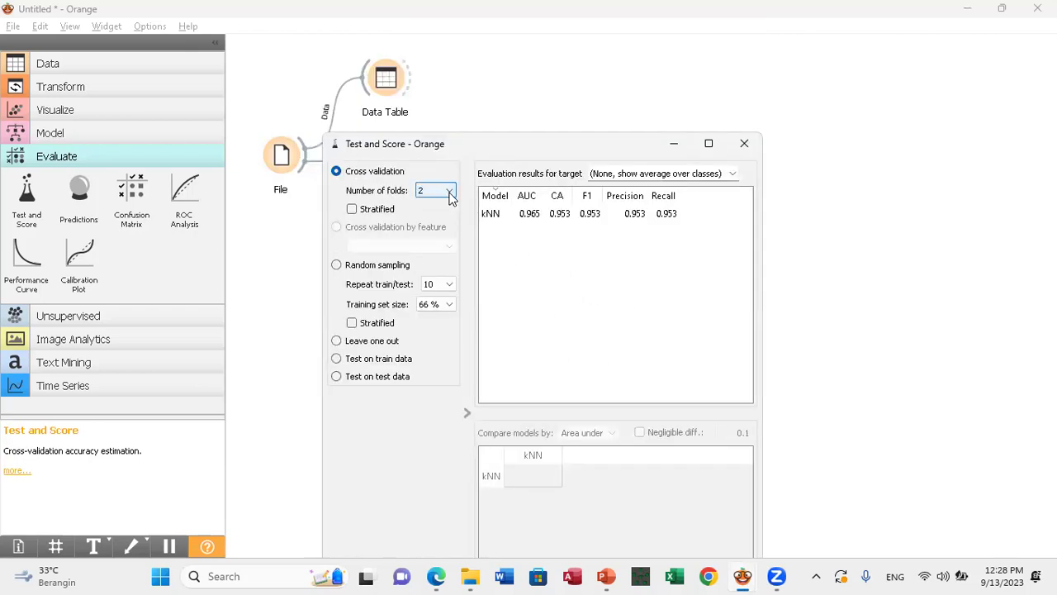
click(560, 217)
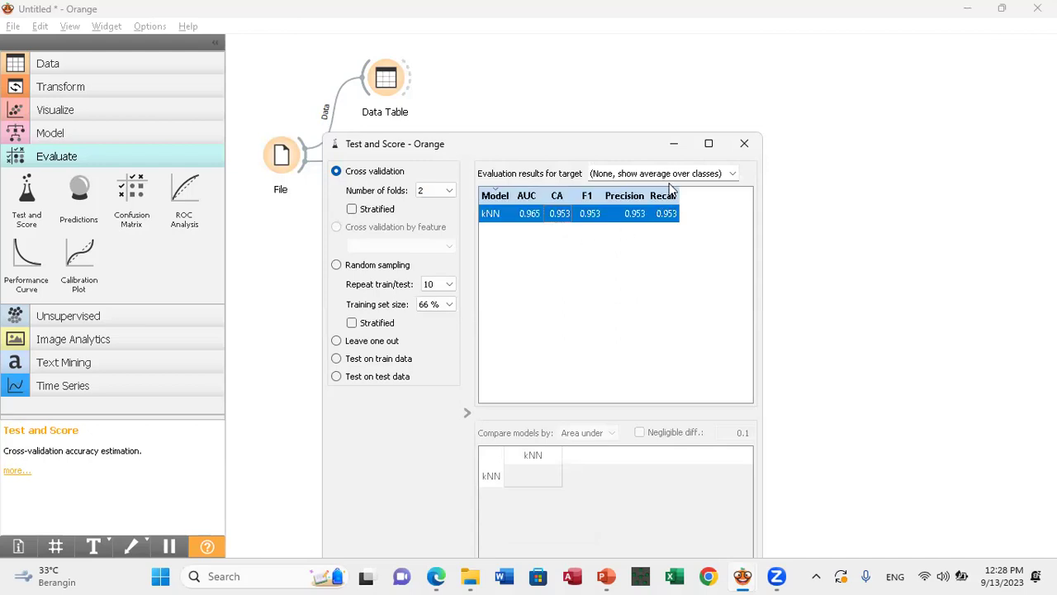
click(738, 79)
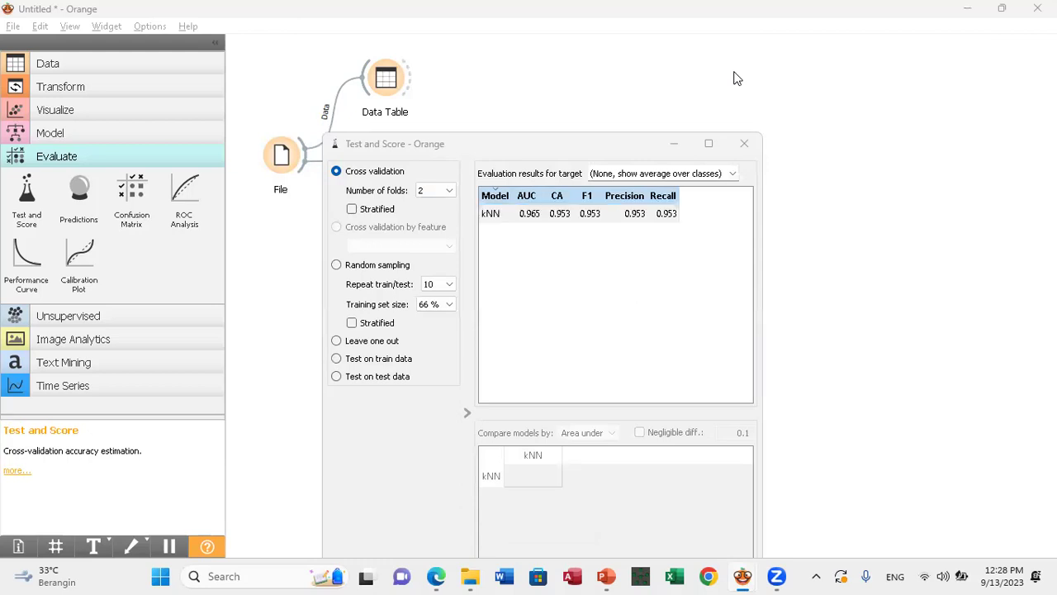
click(752, 161)
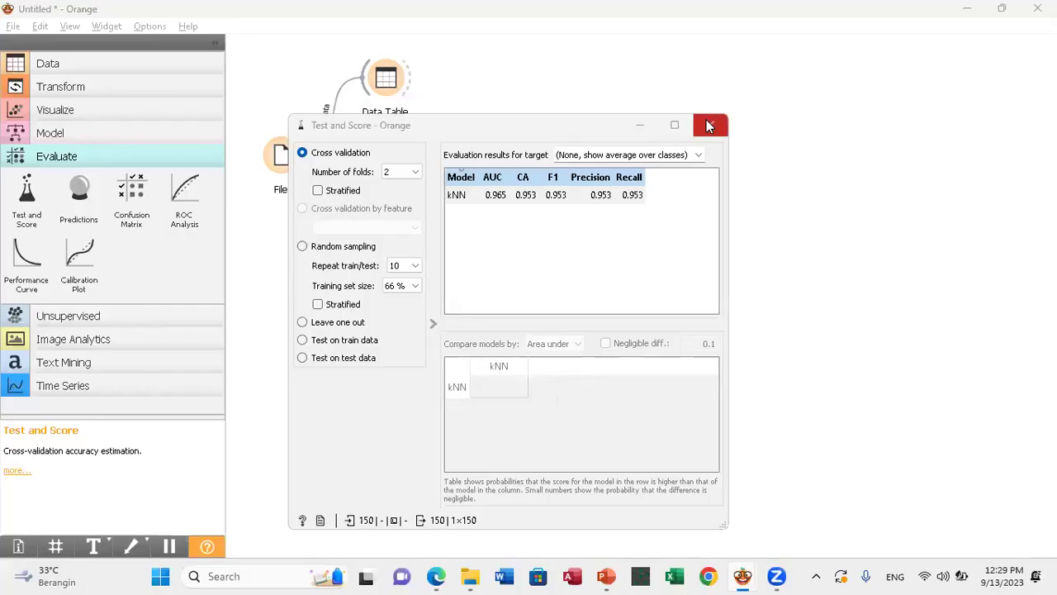
click(814, 15)
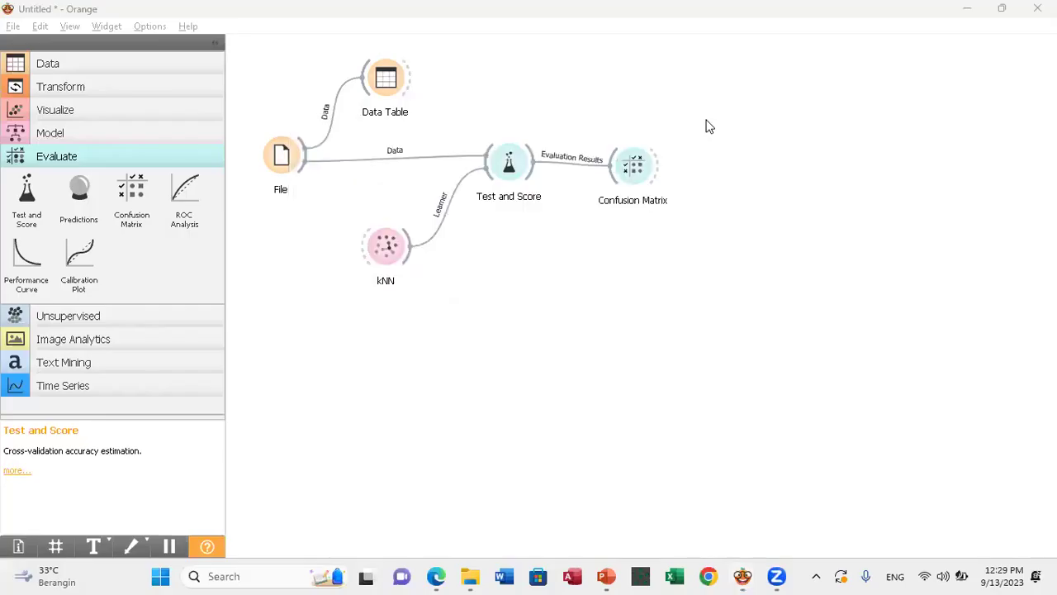
Reopen the Confusion Matrix, show it as Number of instances and examine the misclassified Iris-versicolor and Iris-virginica cells.
double_click(634, 168)
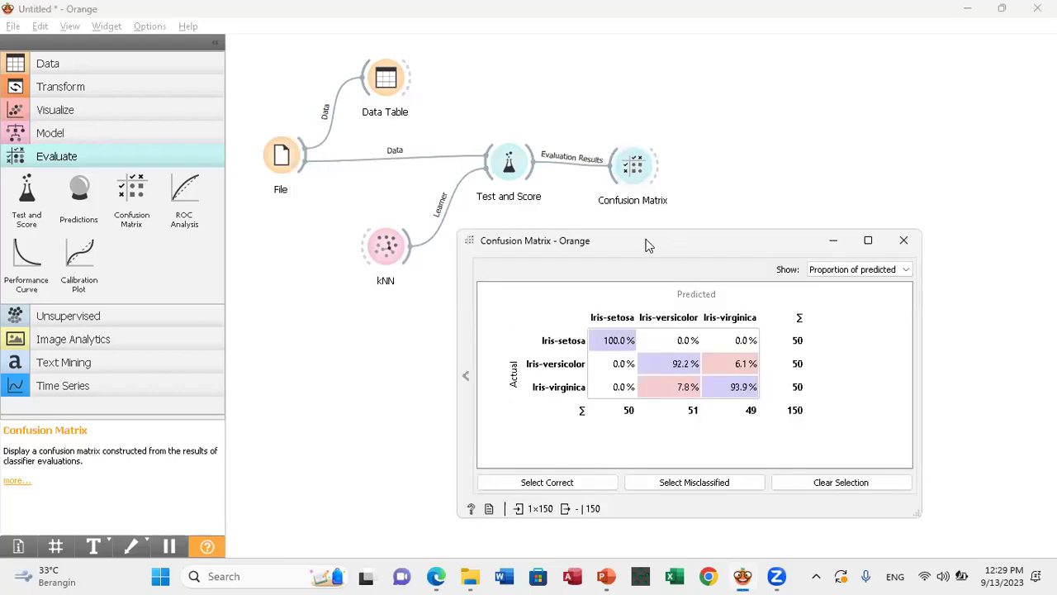
drag(648, 245, 535, 213)
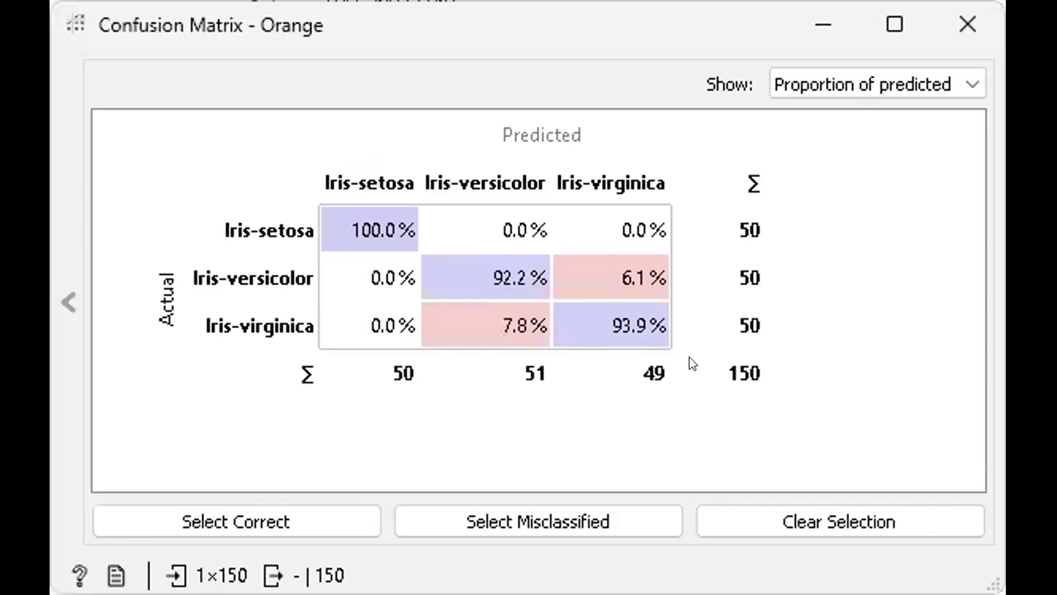
click(915, 83)
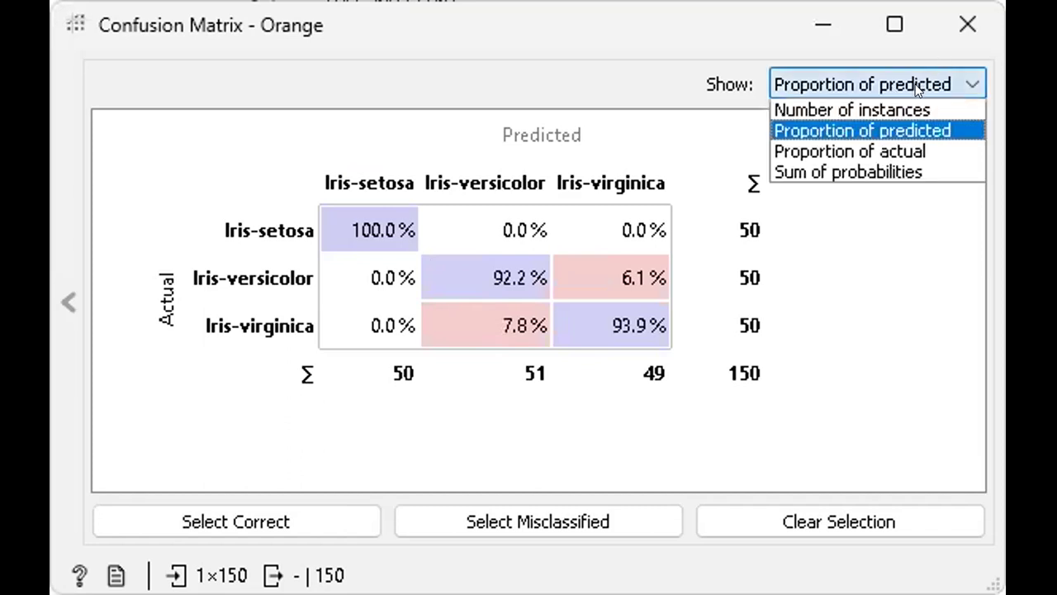
click(894, 109)
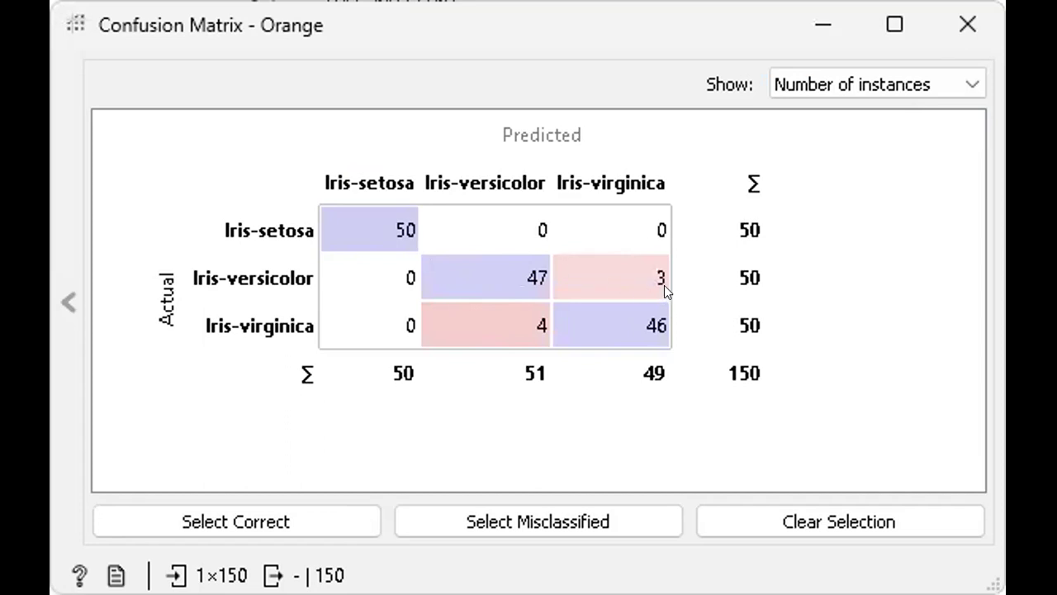
mouse_move(641, 287)
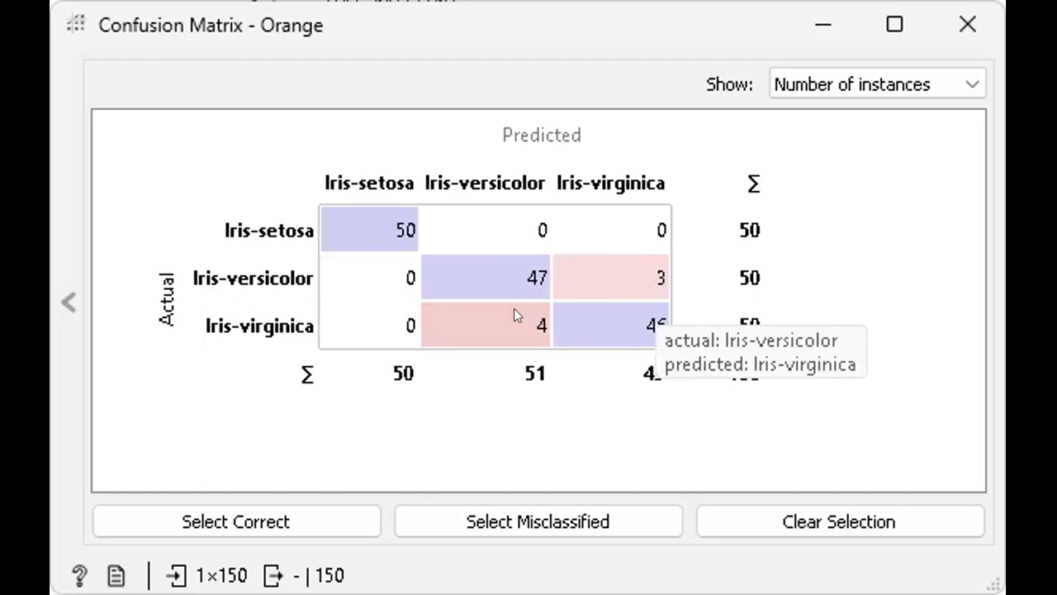
Show the confusion matrix as Proportion of predicted to examine the class percentages again, and close its window.
click(897, 84)
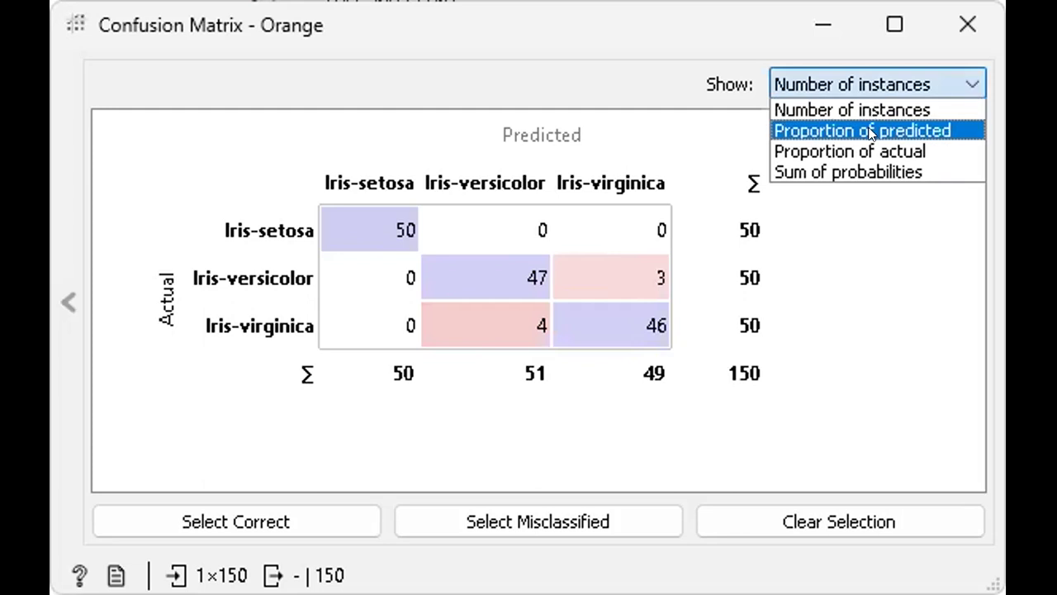
click(870, 131)
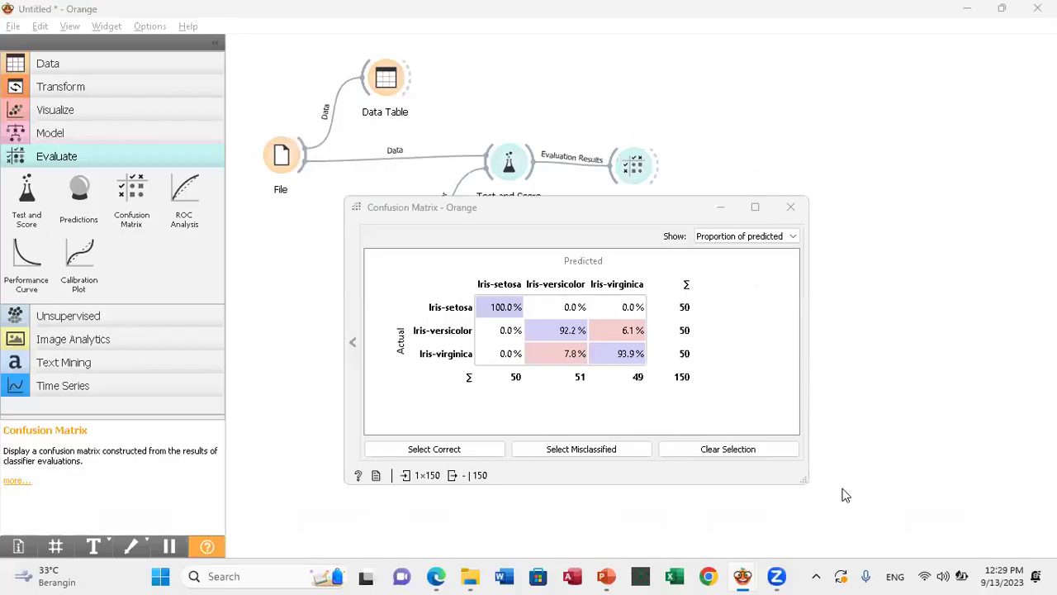
click(787, 203)
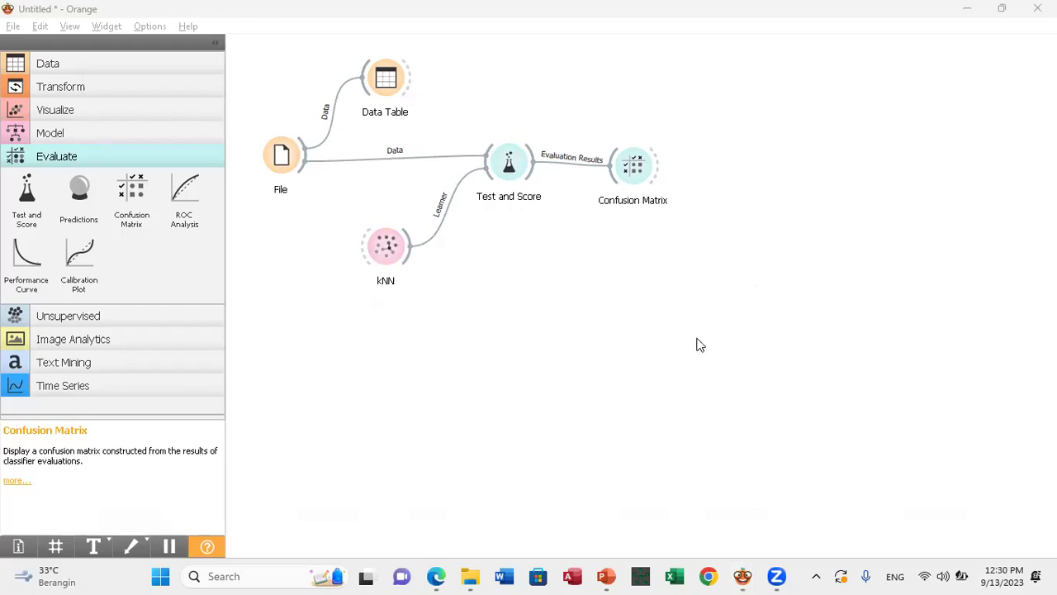
Delete all the widgets of the iris workflow from the canvas.
click(740, 380)
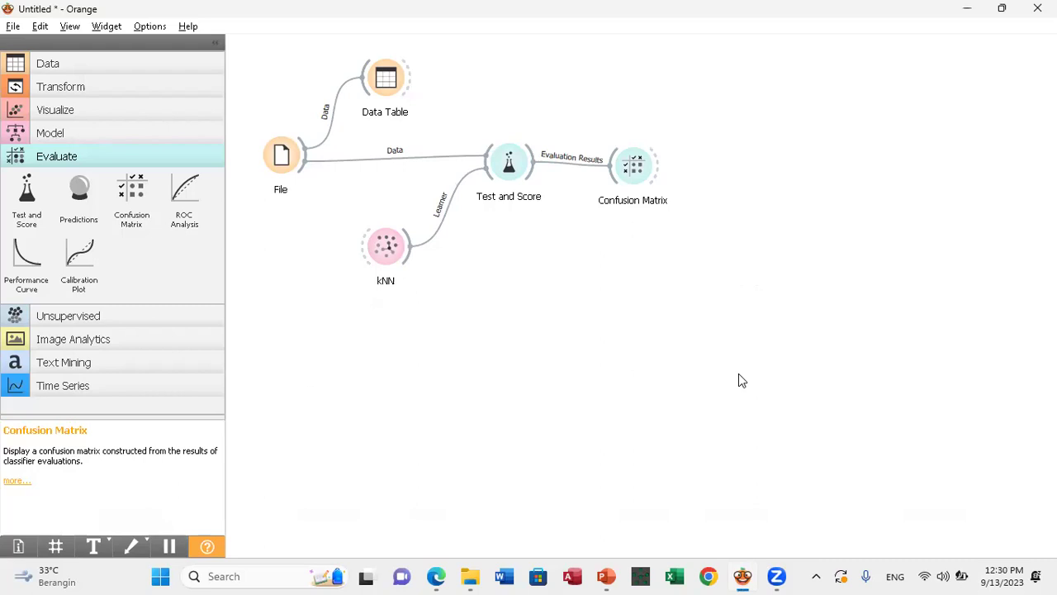
drag(738, 373, 255, 58)
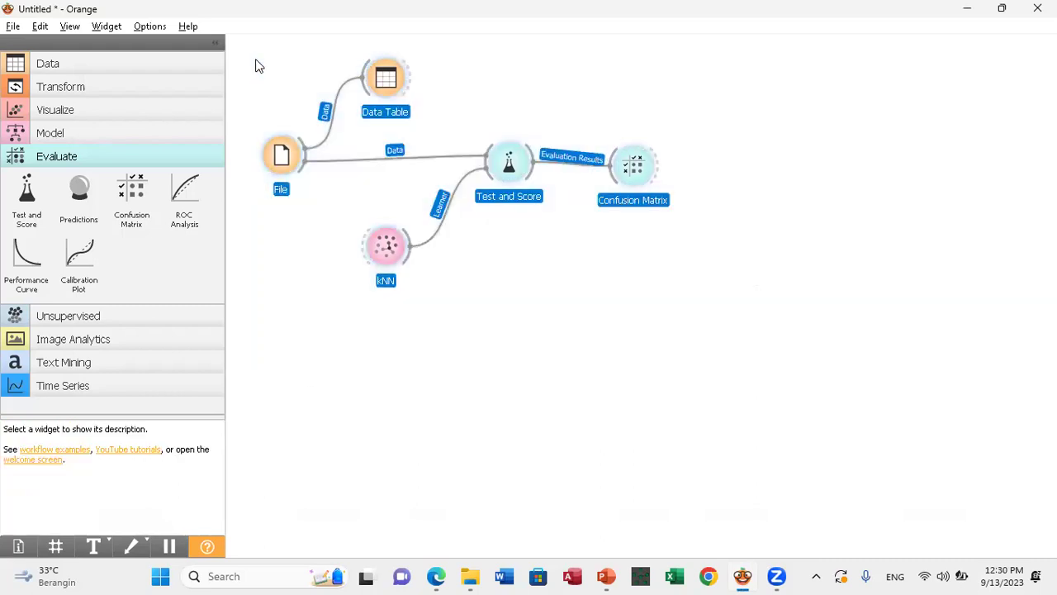
key(Delete)
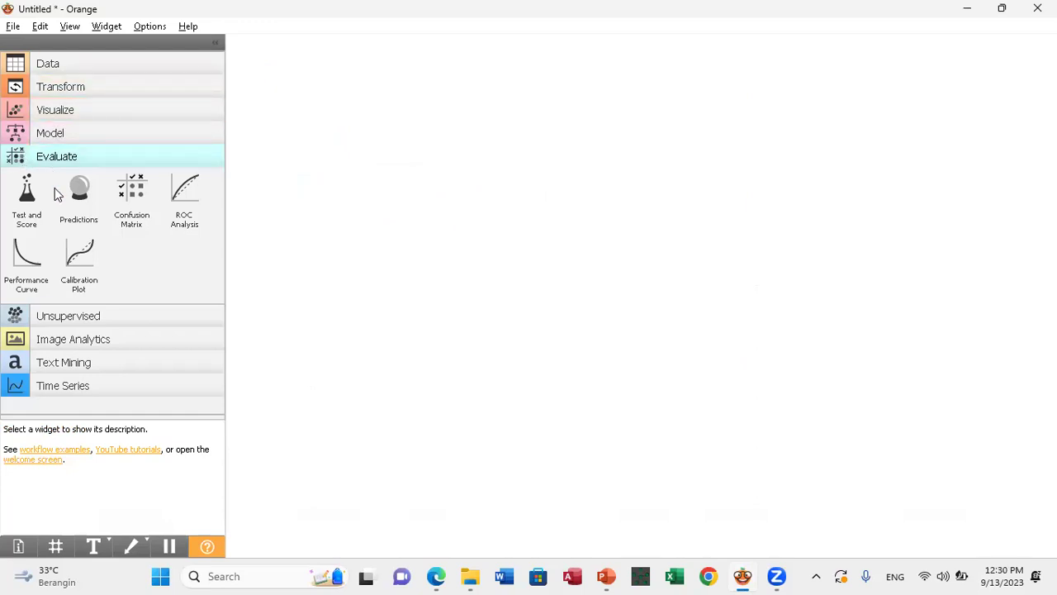
Add an Import Images widget to the canvas and browse for its image folder in Documents > dataset.
click(67, 339)
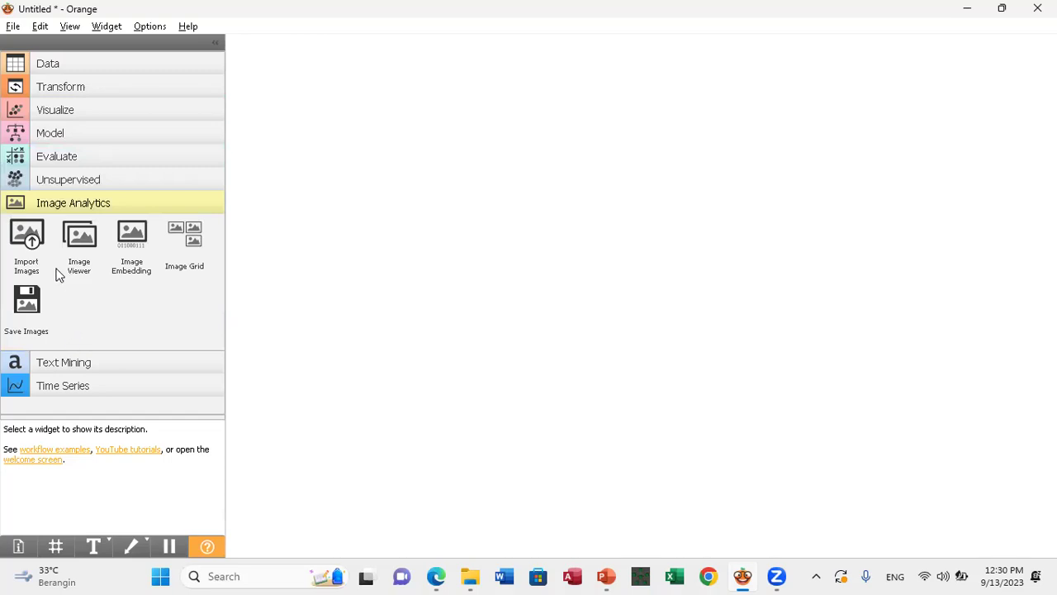
drag(26, 238, 324, 187)
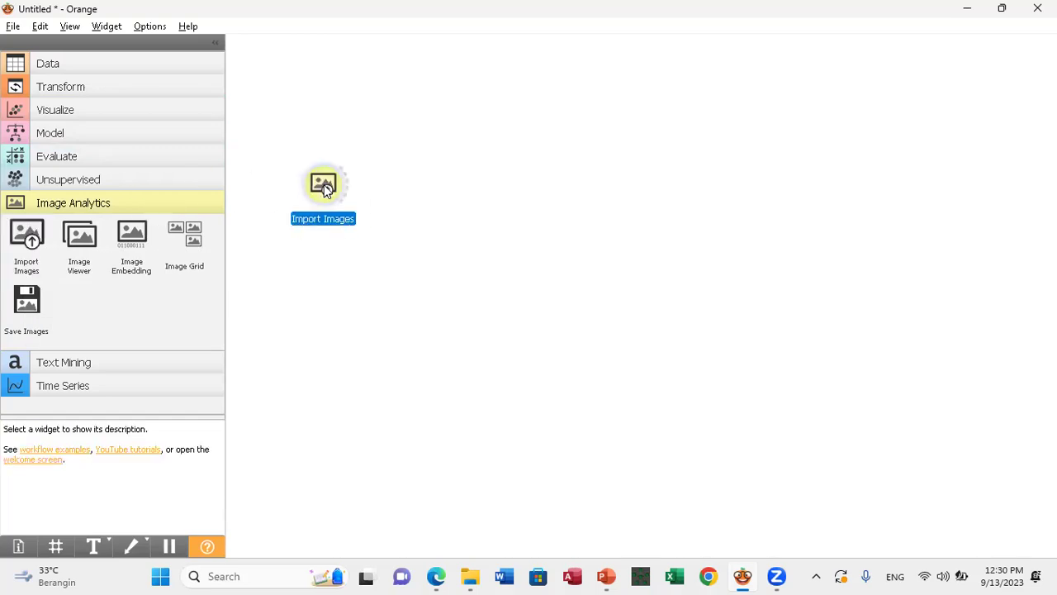
double_click(325, 185)
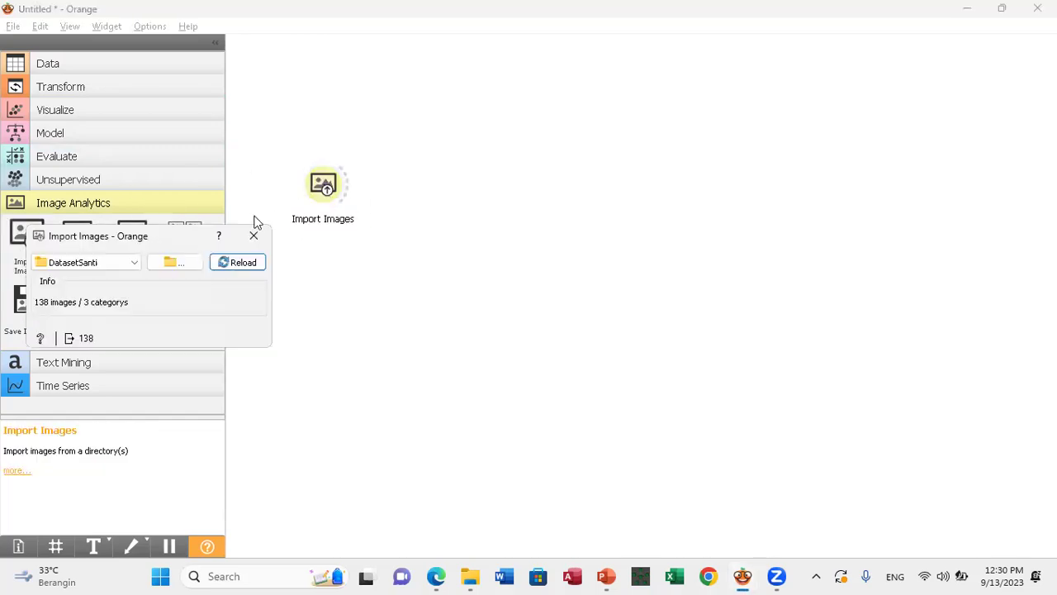
click(189, 263)
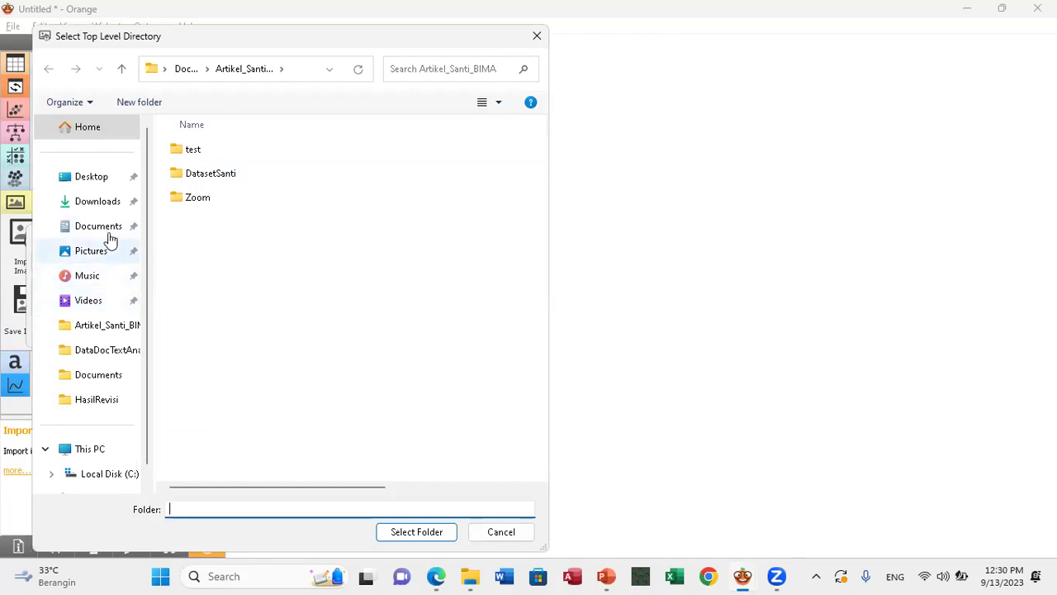
click(103, 233)
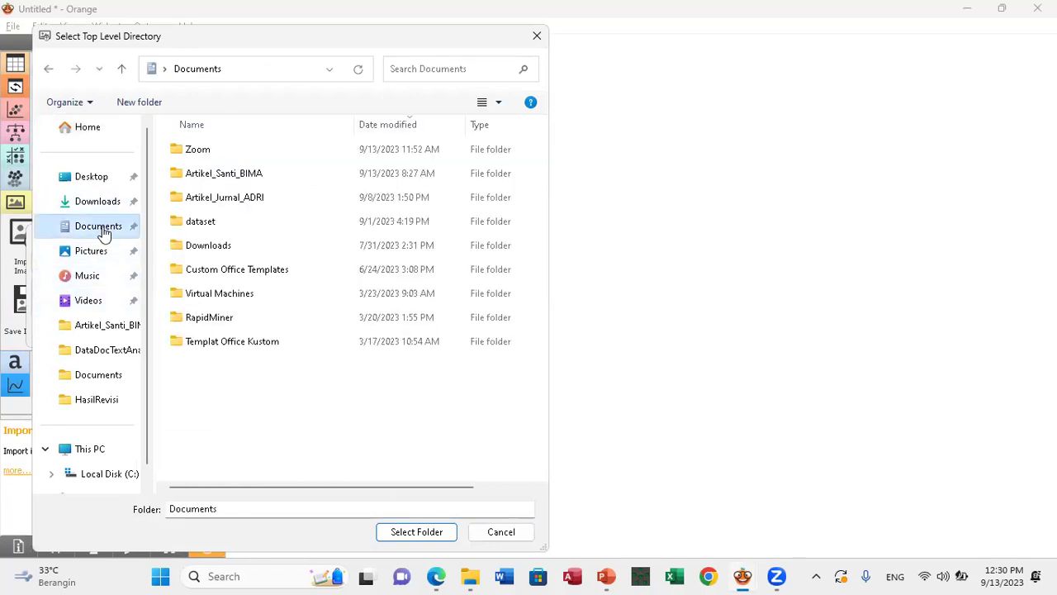
double_click(187, 222)
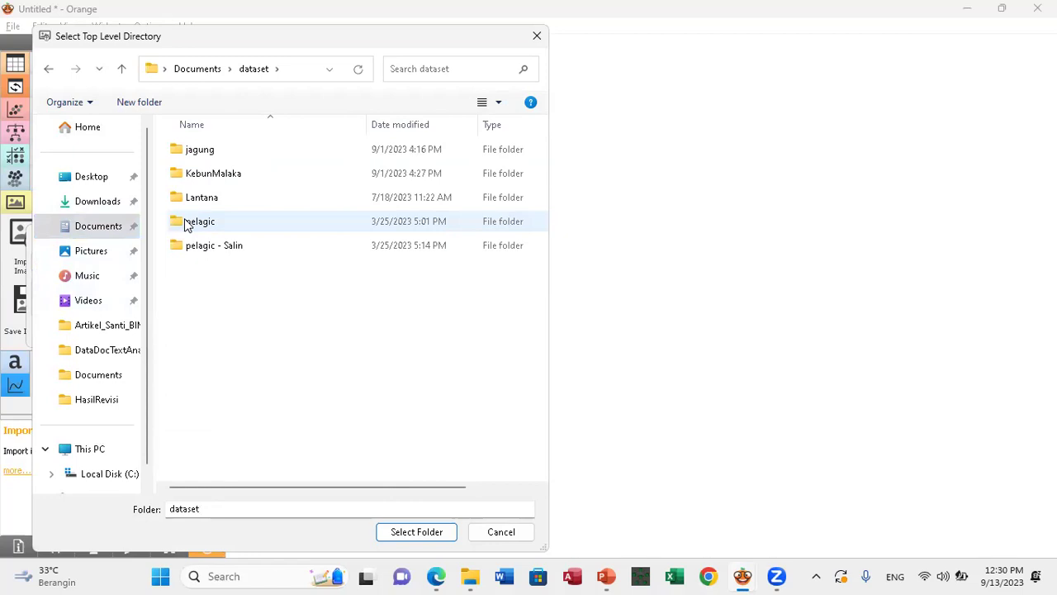
double_click(220, 157)
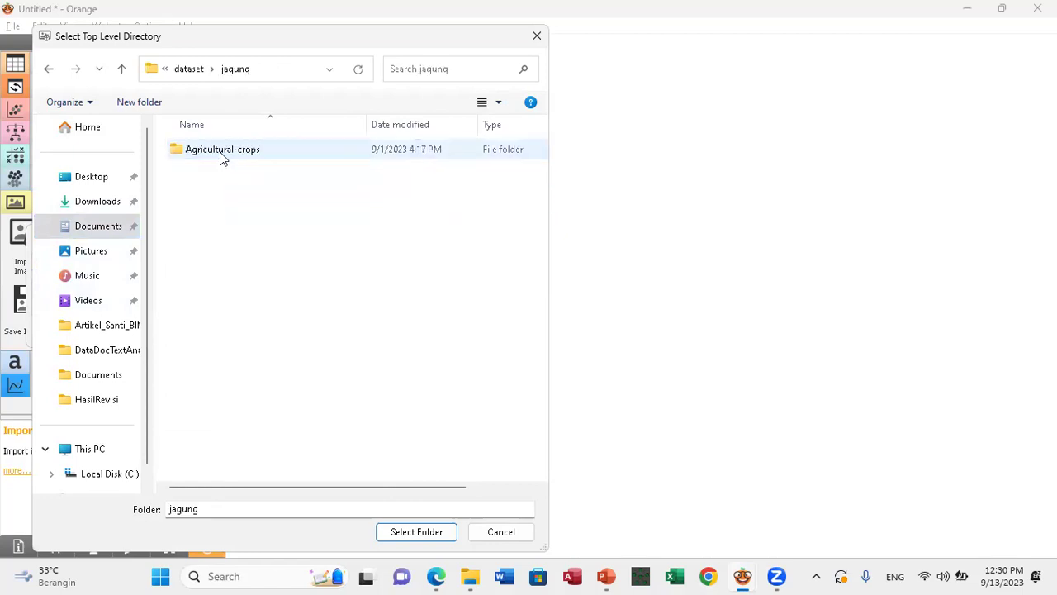
double_click(220, 157)
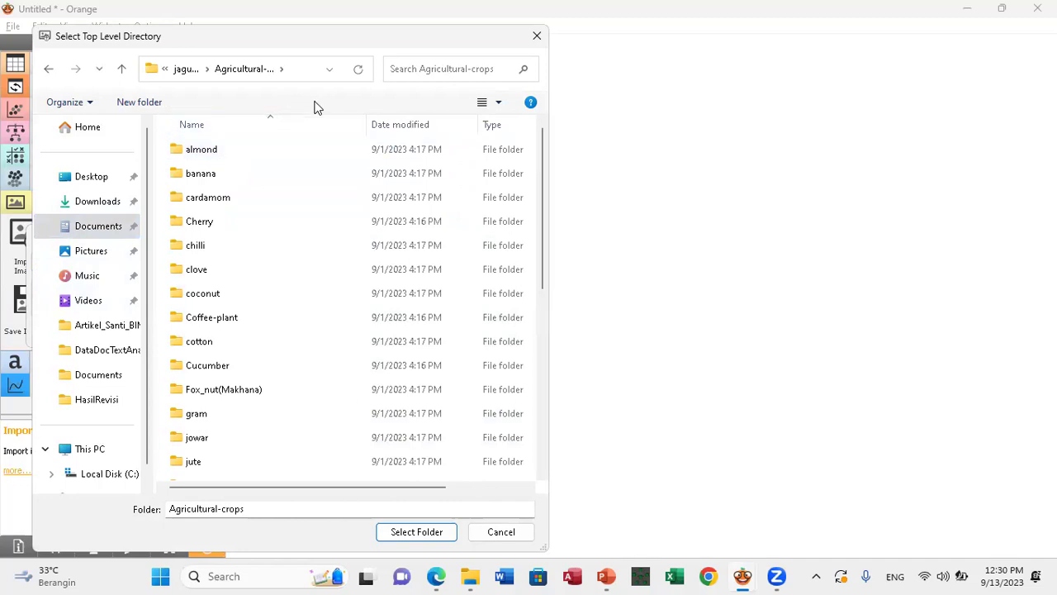
click(262, 122)
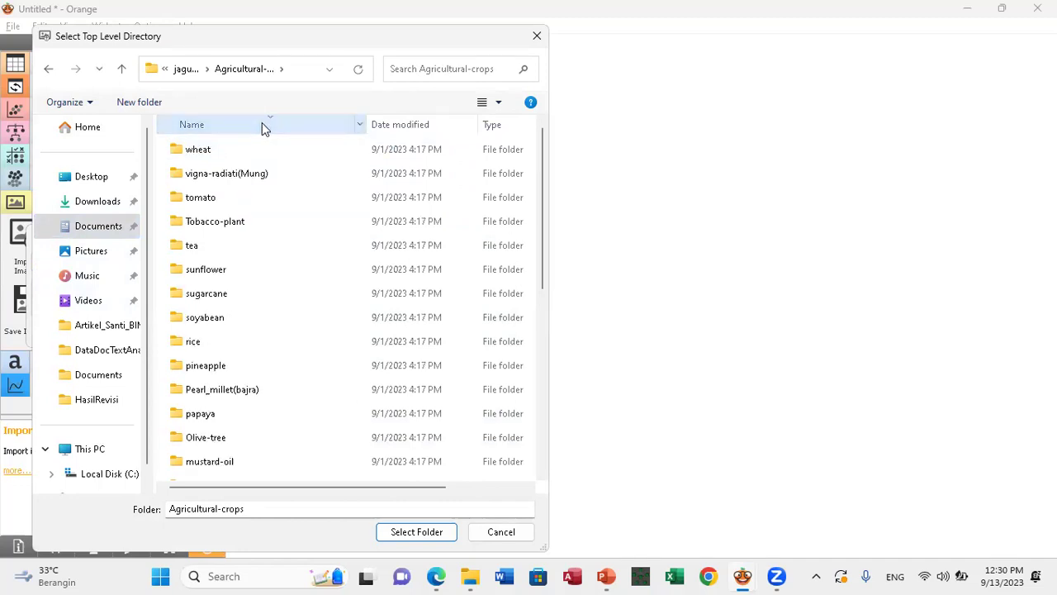
click(186, 69)
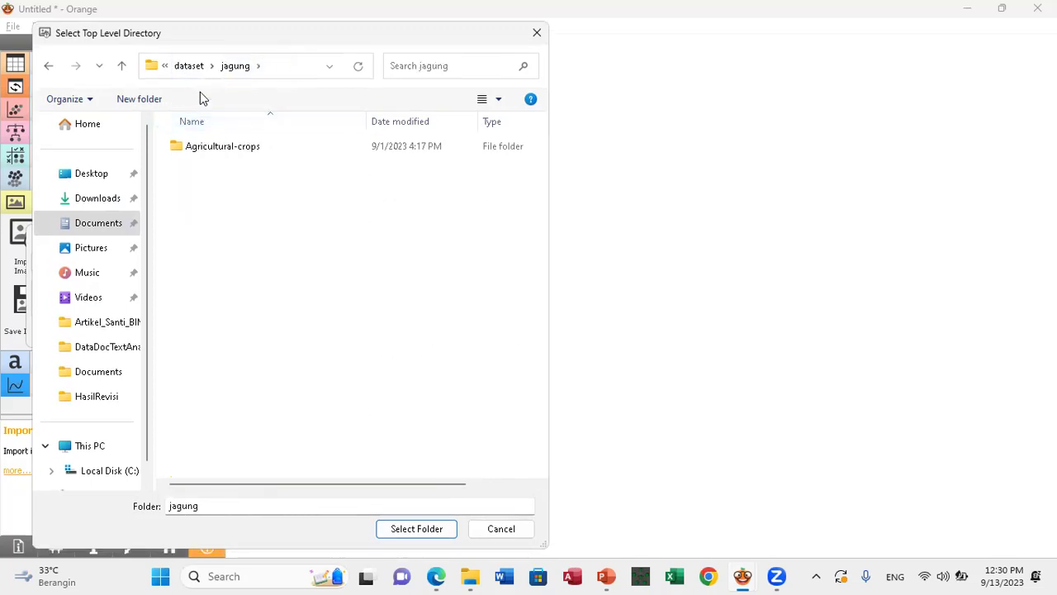
click(195, 68)
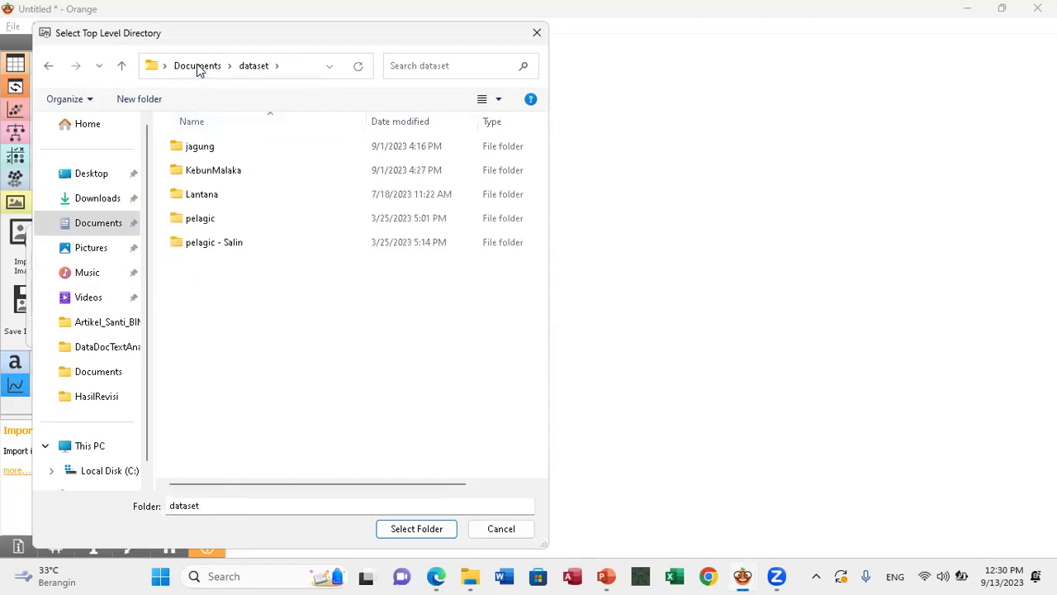
Choose the KebunMalaka folder as the image source for Import Images and close the widget's window.
click(234, 171)
double_click(234, 172)
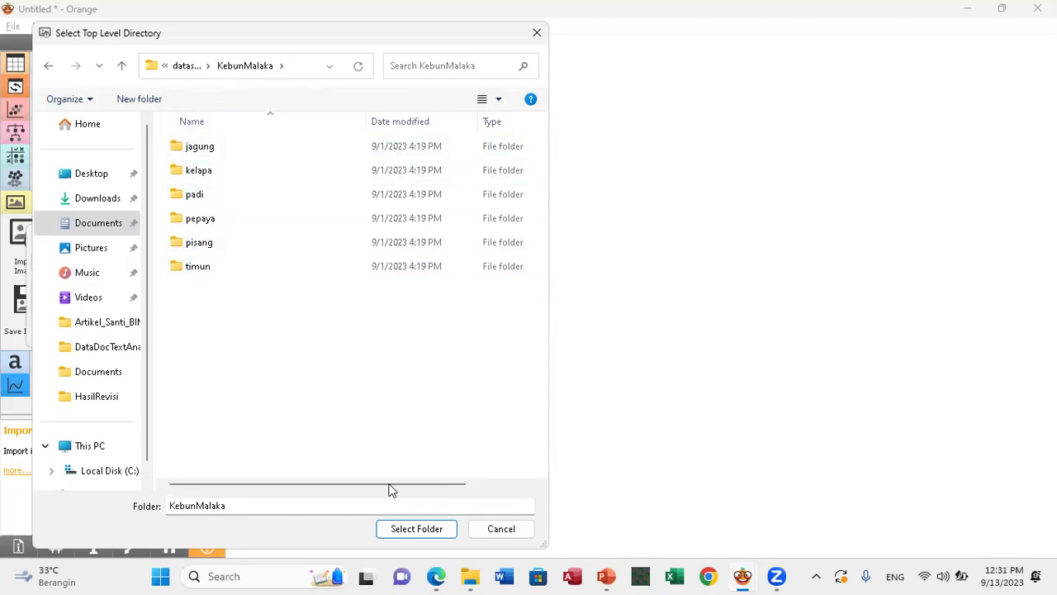
click(417, 531)
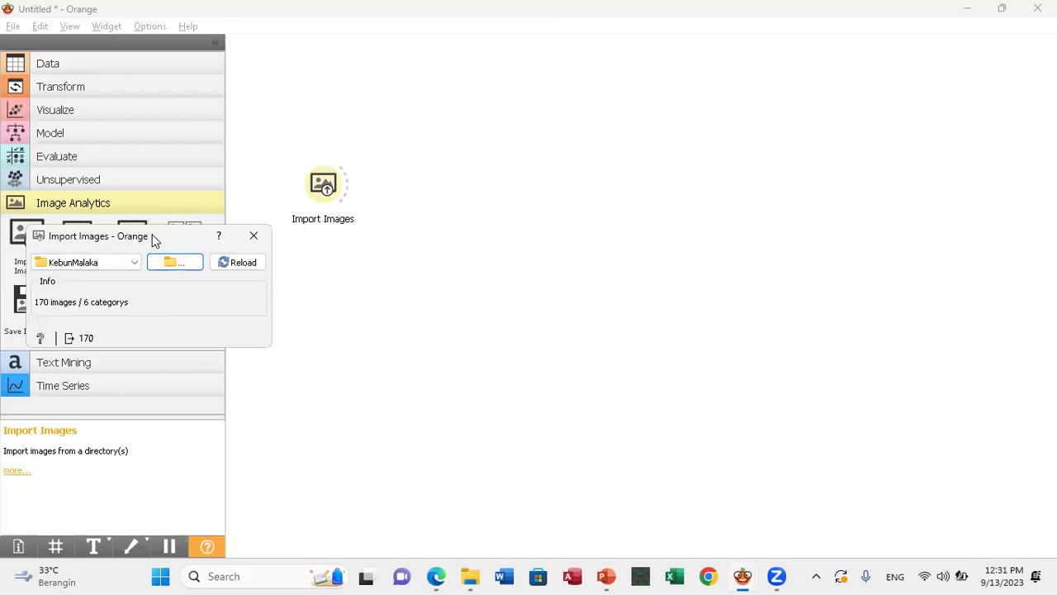
drag(152, 235, 537, 234)
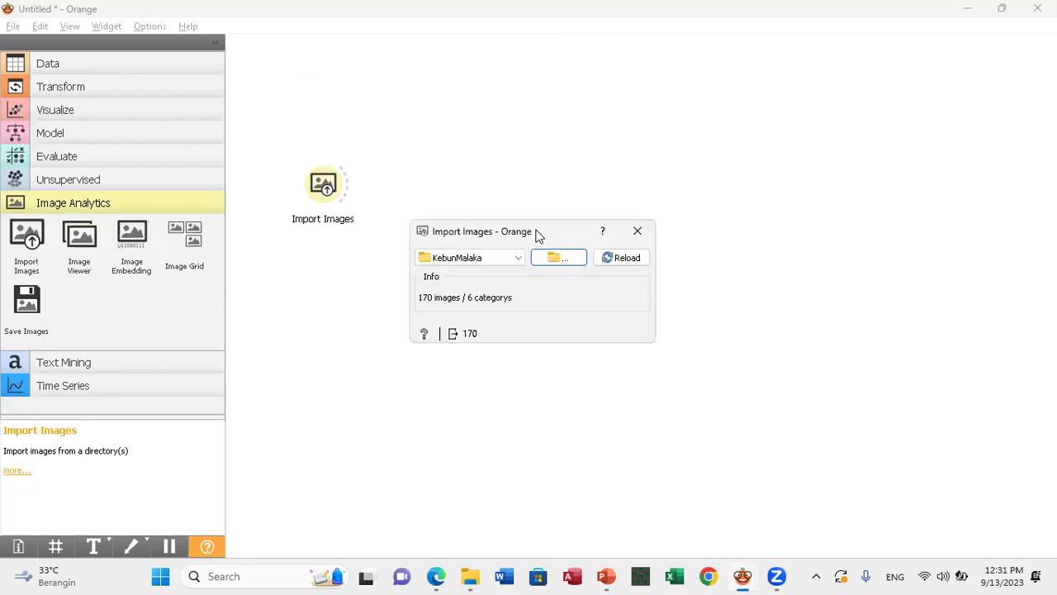
click(711, 76)
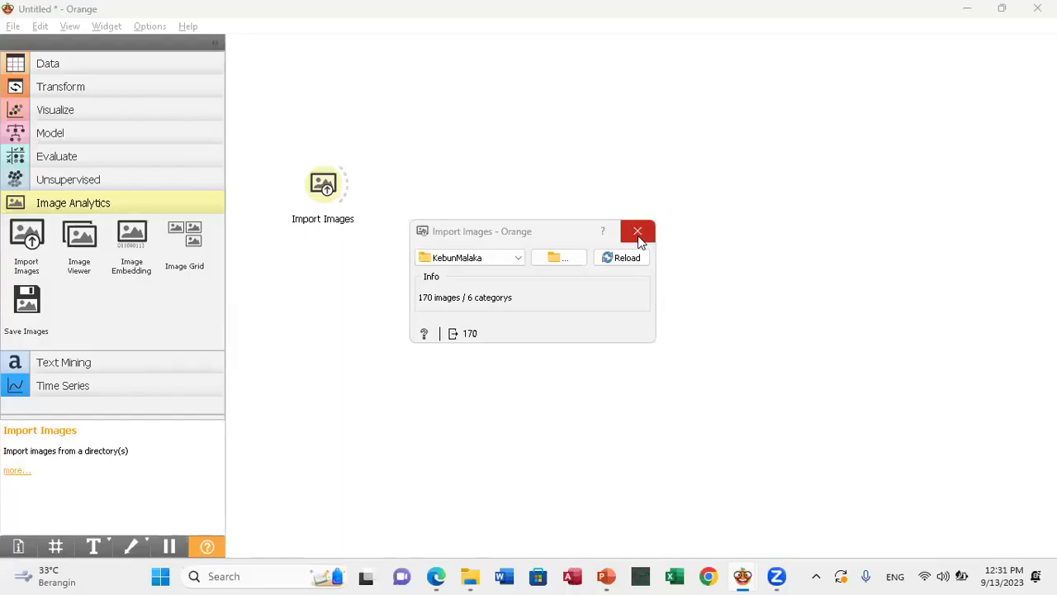
click(638, 235)
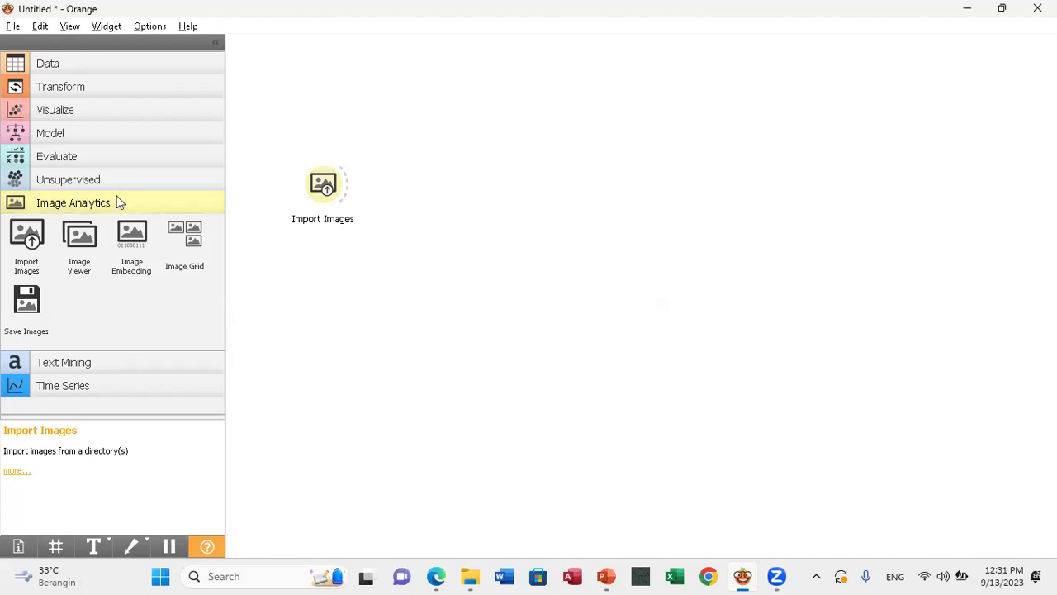
Add a kNN model widget below Import Images and a Test and Score widget on the canvas.
click(110, 132)
drag(177, 178, 416, 297)
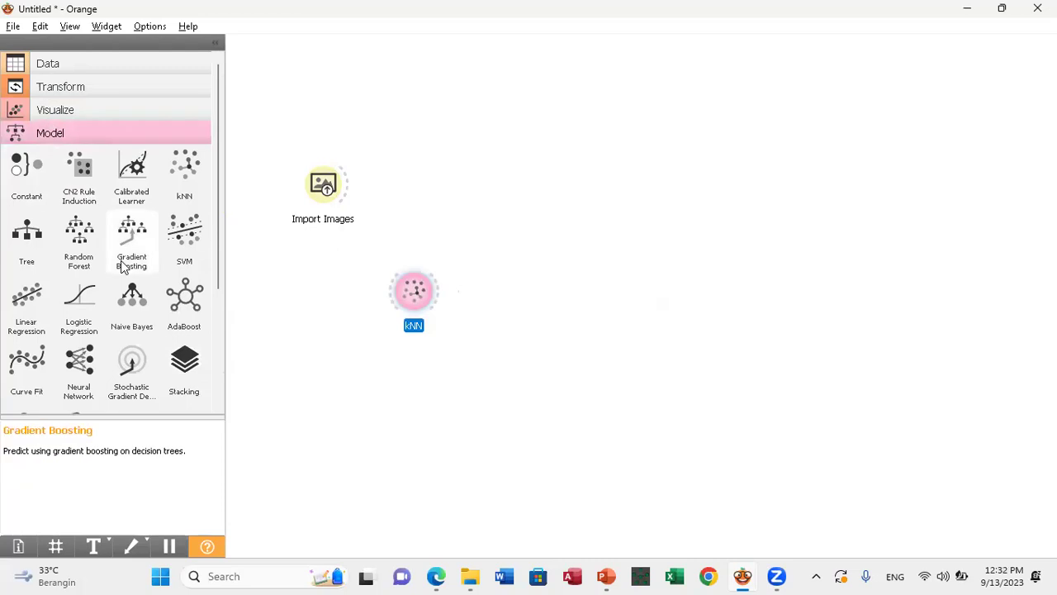
scroll(126, 267, down, 3)
click(84, 309)
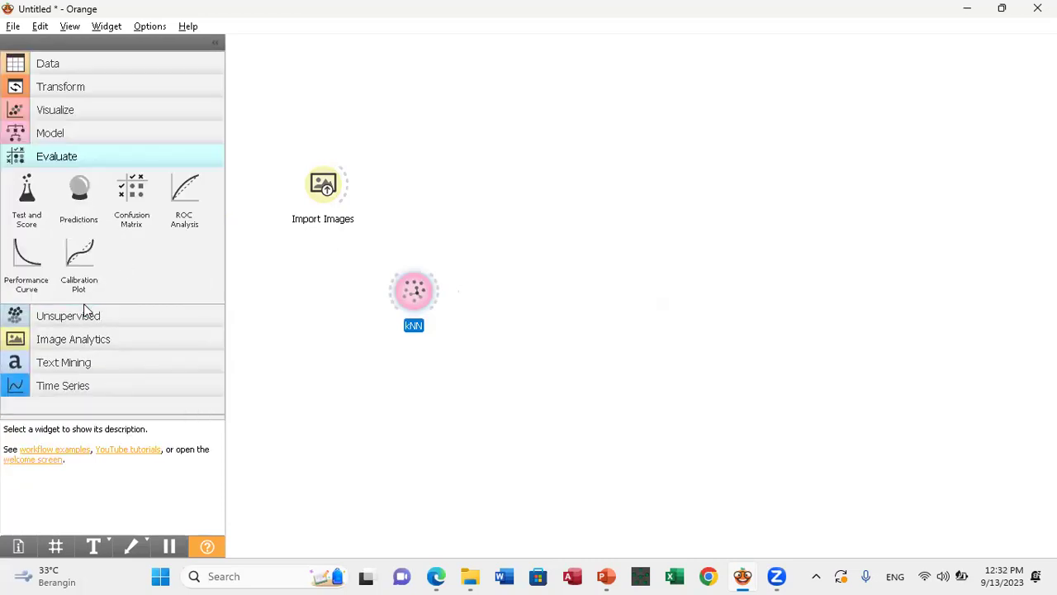
drag(26, 194, 512, 175)
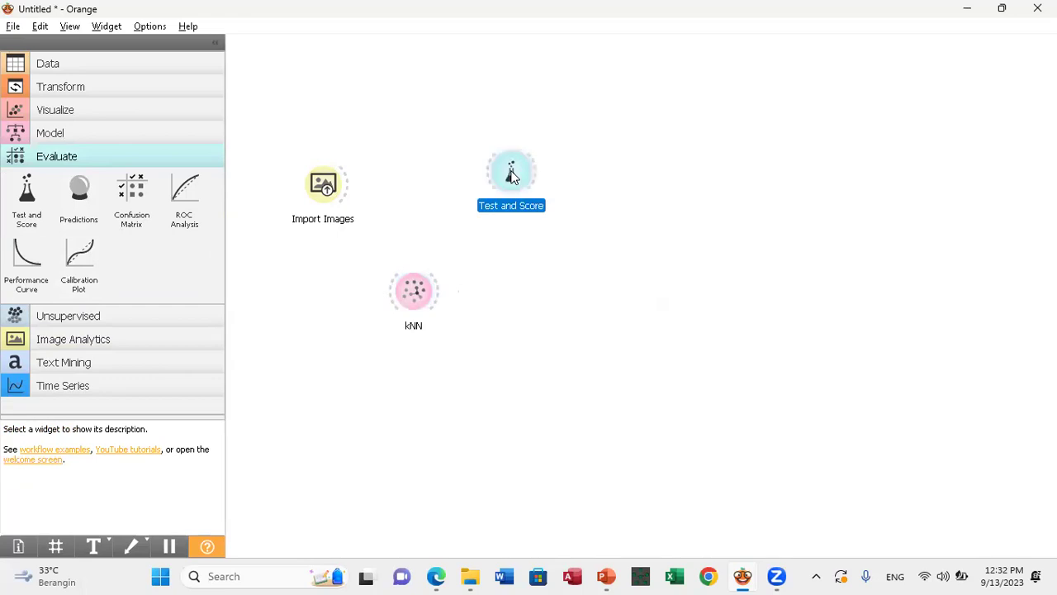
Add a Confusion Matrix widget, linking Test and Score to it and kNN to Test and Score.
double_click(658, 188)
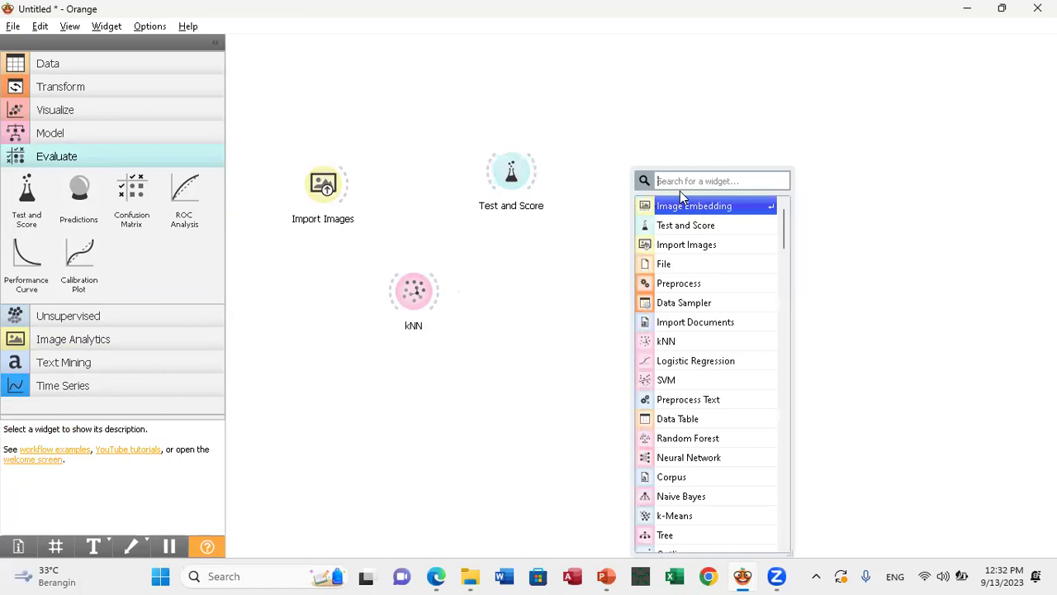
text(con)
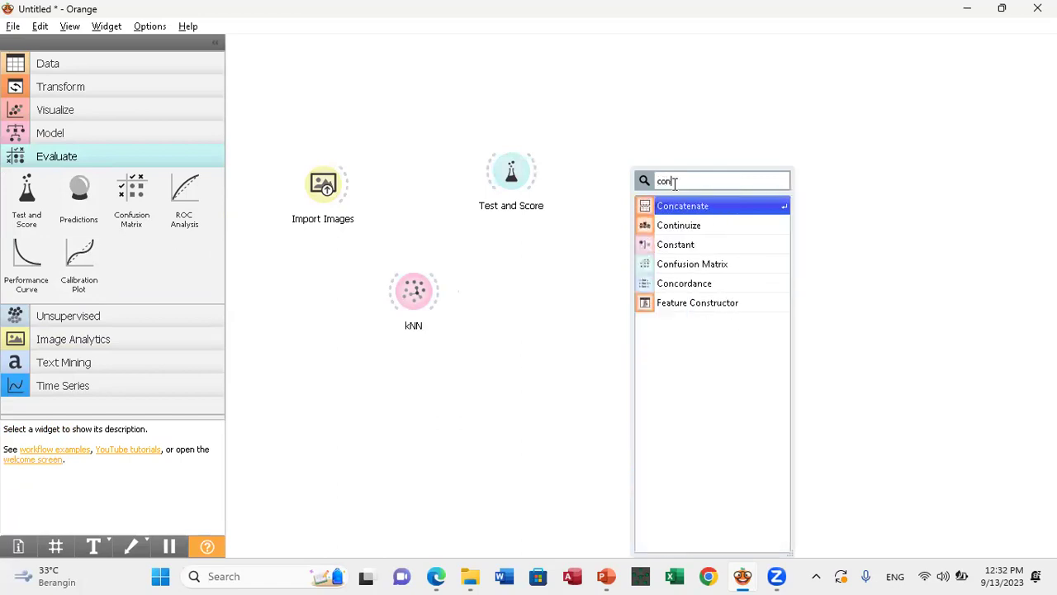
click(679, 263)
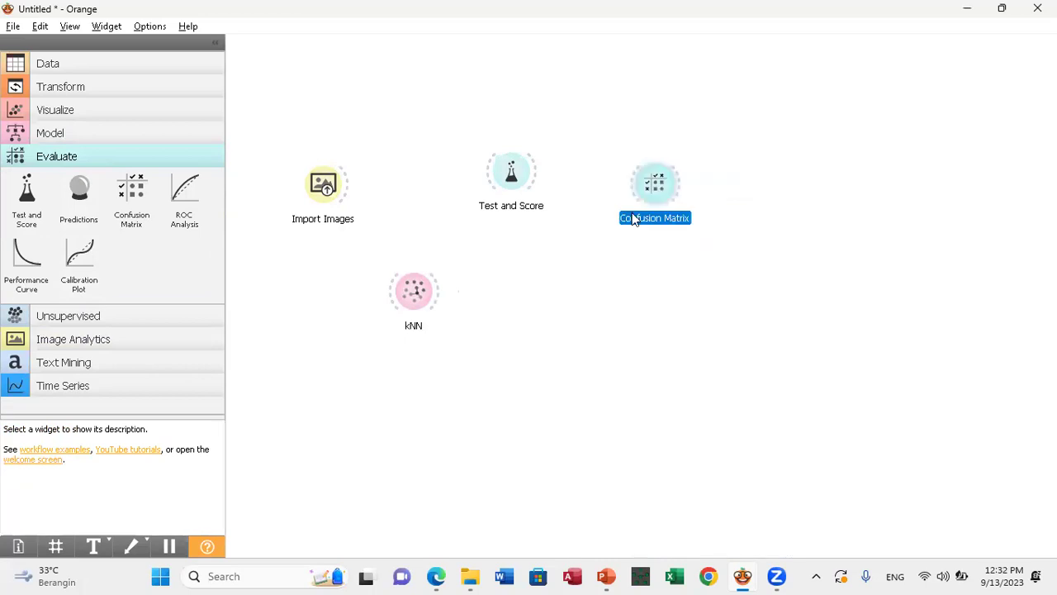
drag(538, 183, 640, 182)
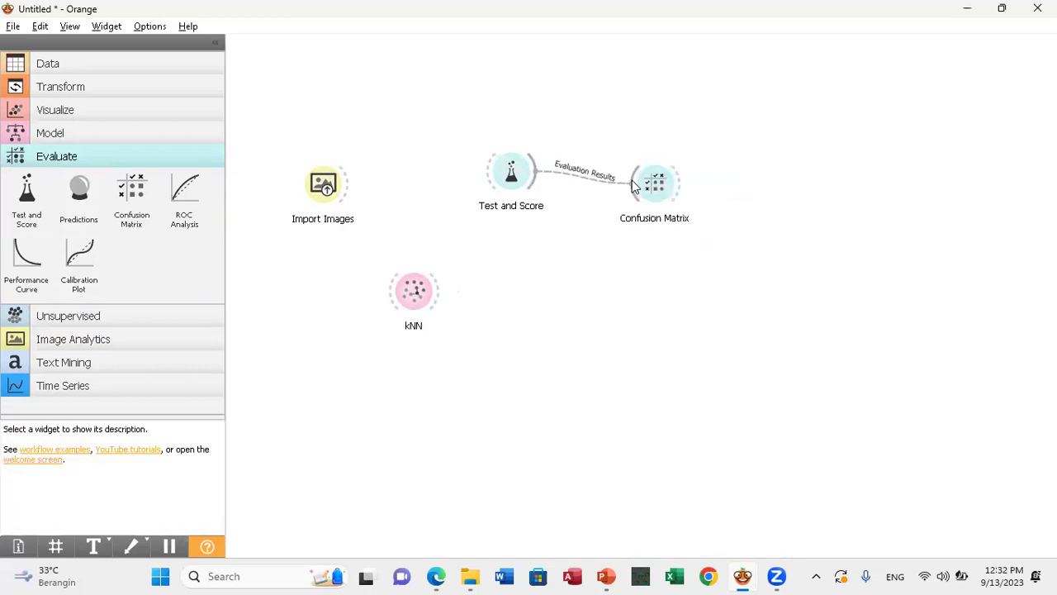
drag(440, 289, 489, 175)
Make room beside Import Images and place an Image Embedding widget between it and Test and Score.
drag(324, 184, 289, 169)
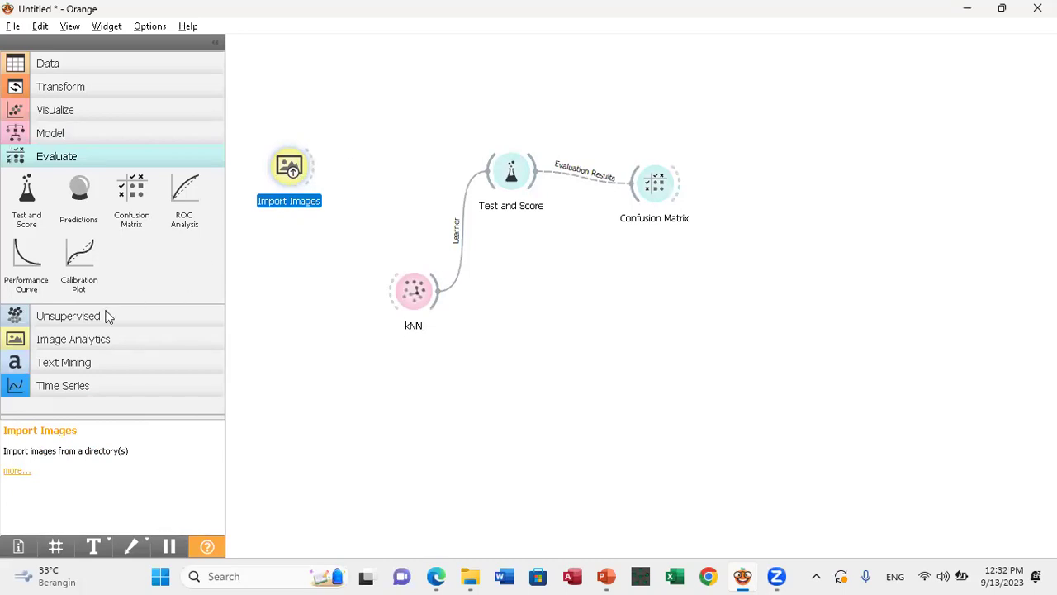
click(48, 341)
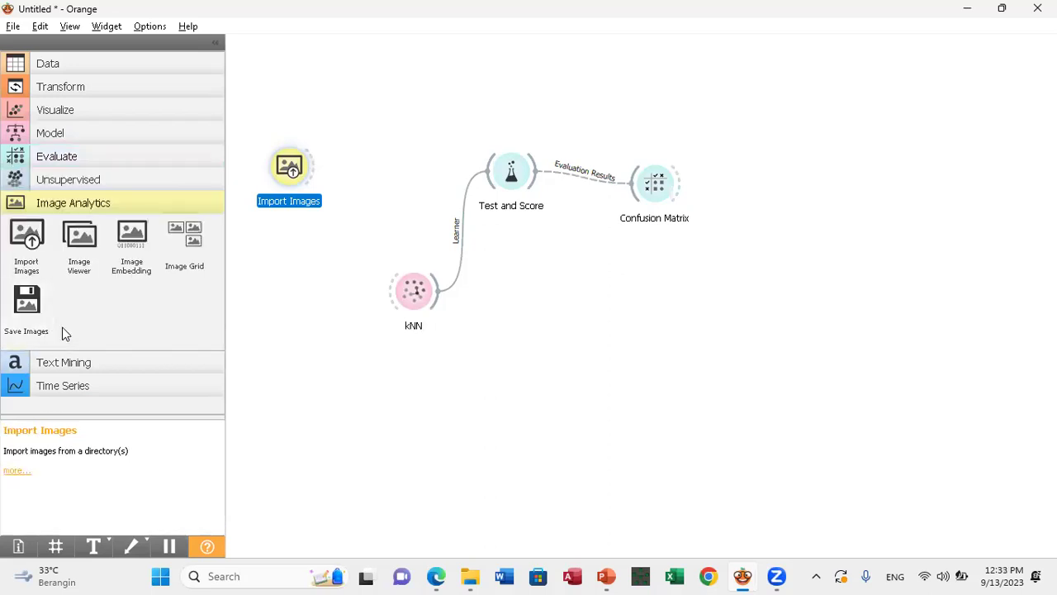
drag(131, 238, 367, 123)
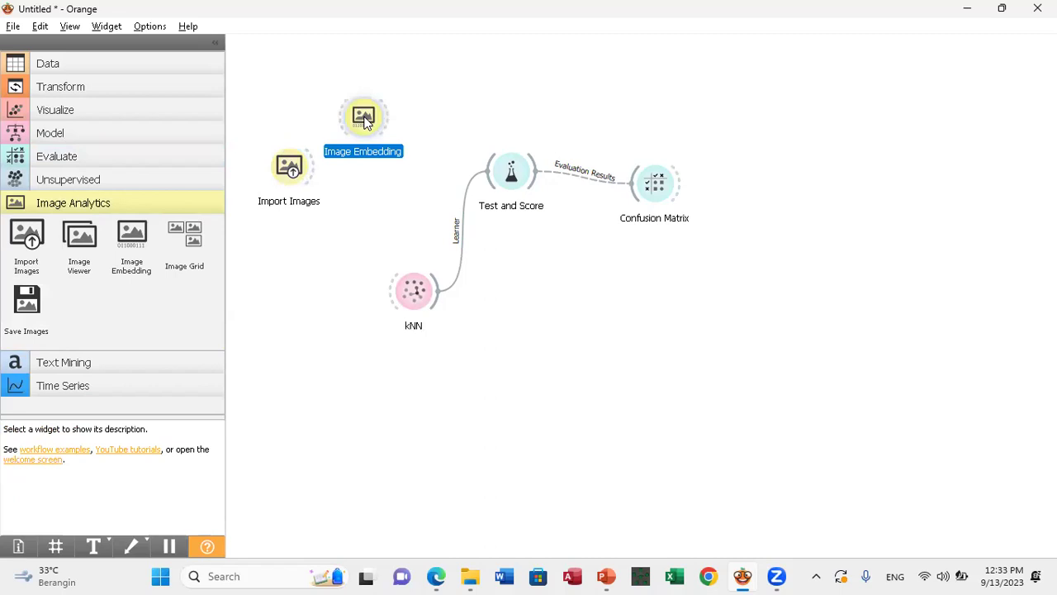
drag(366, 120, 394, 120)
Set the Image Embedding widget's embedder to Inception v3.
double_click(393, 118)
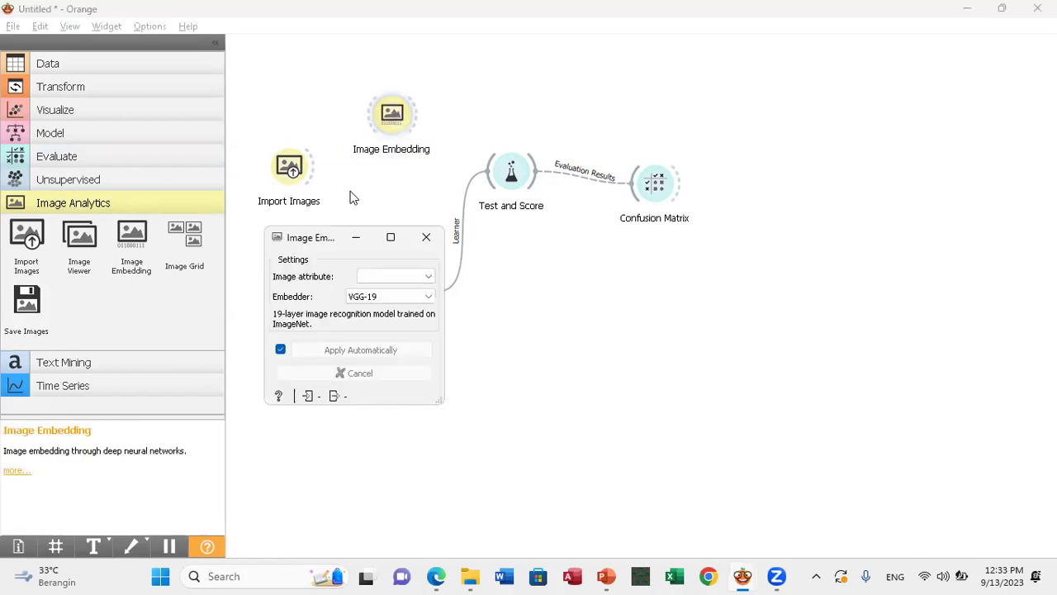
click(378, 297)
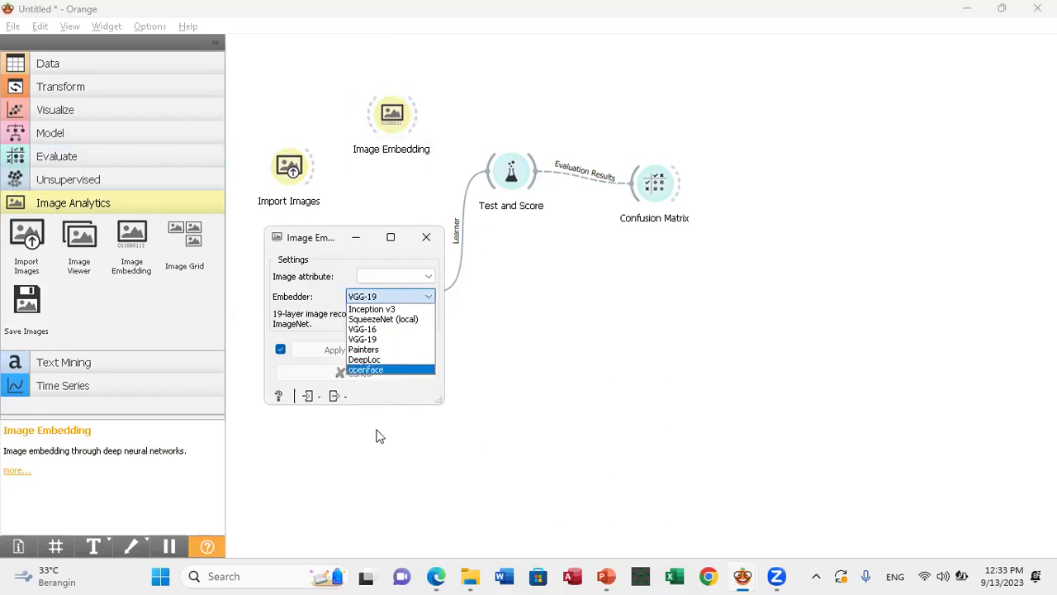
click(387, 309)
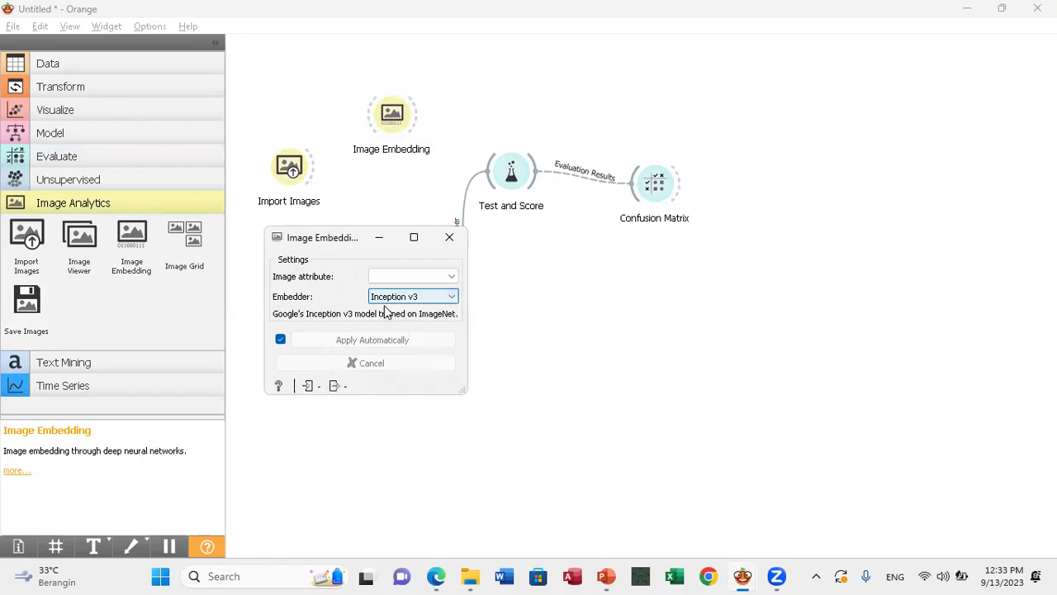
Review the available embedders in the Image Embedding settings, keep Inception v3 and close the settings.
click(430, 297)
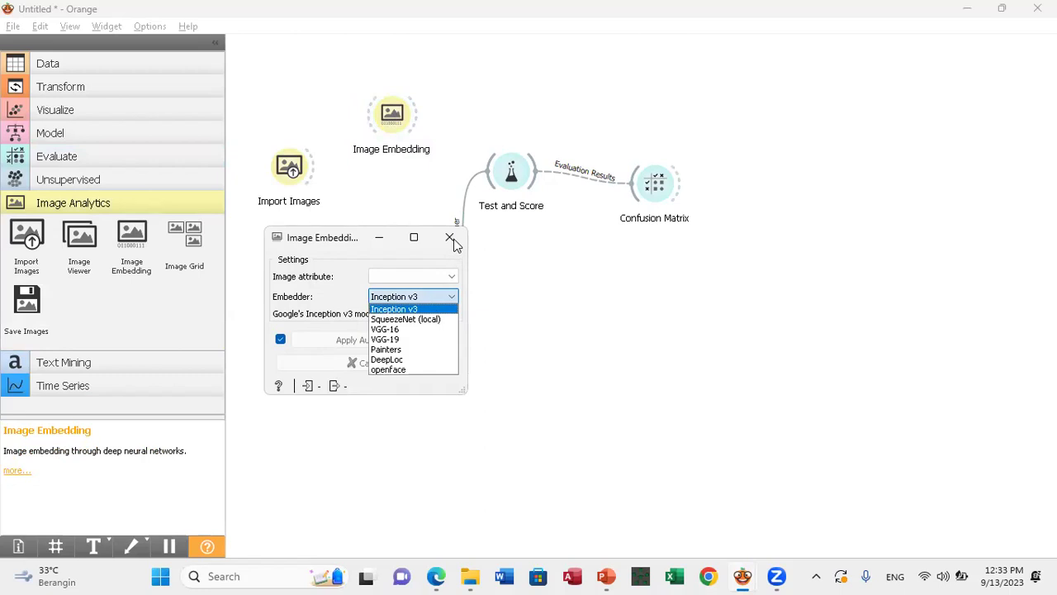
click(413, 299)
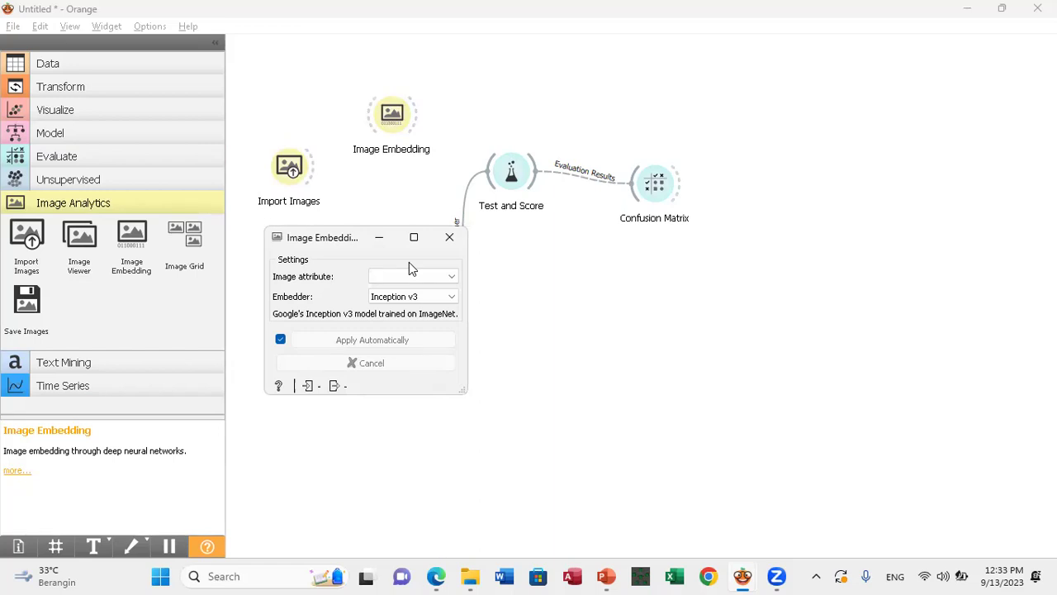
click(450, 237)
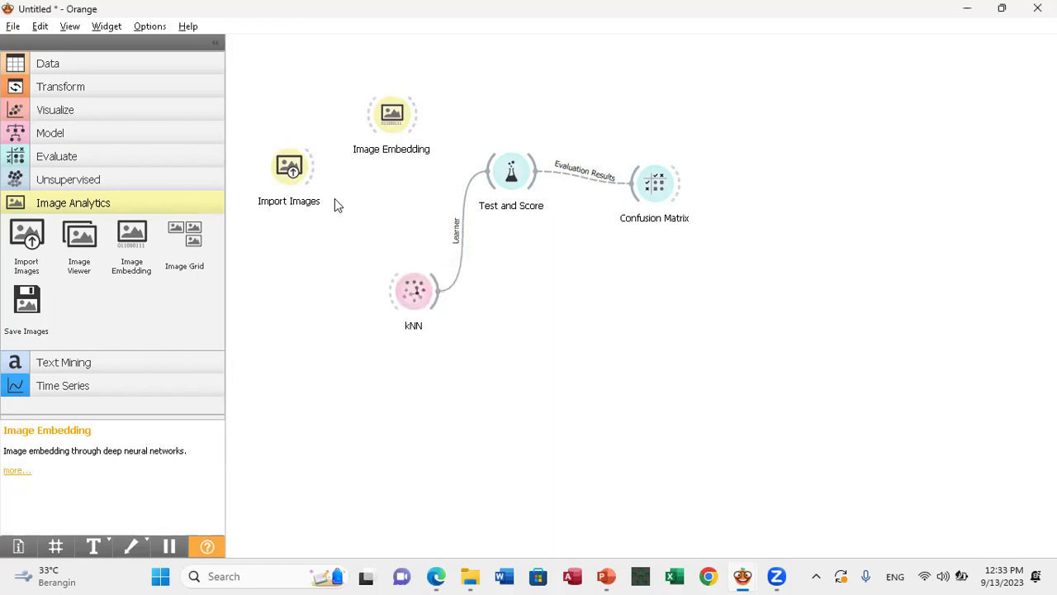
Check the subfolders of the KebunMalaka directory from the Import Images settings and leave without choosing a new folder.
double_click(289, 168)
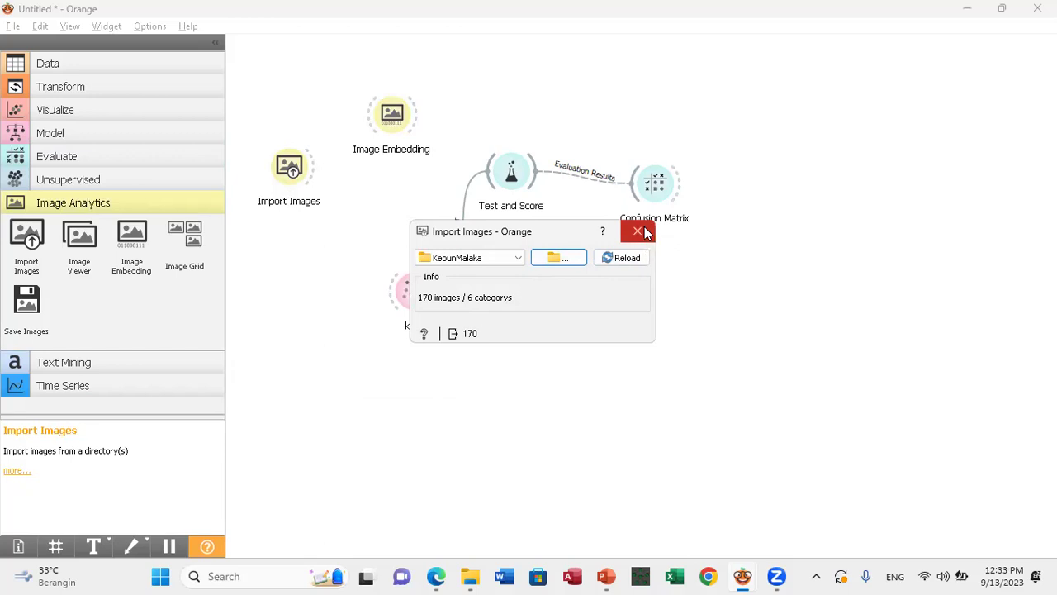
click(559, 259)
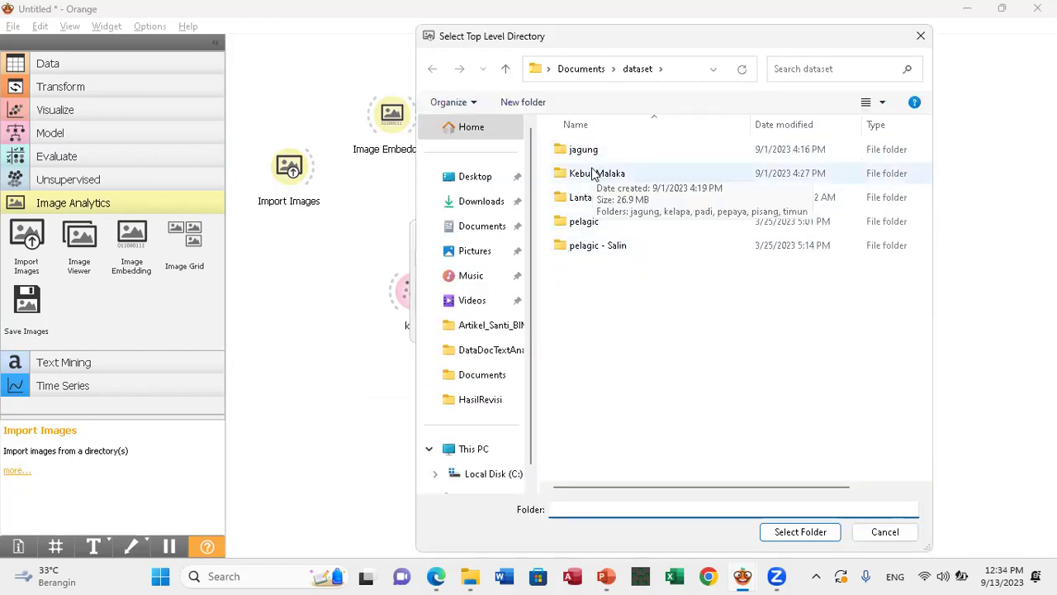
double_click(596, 175)
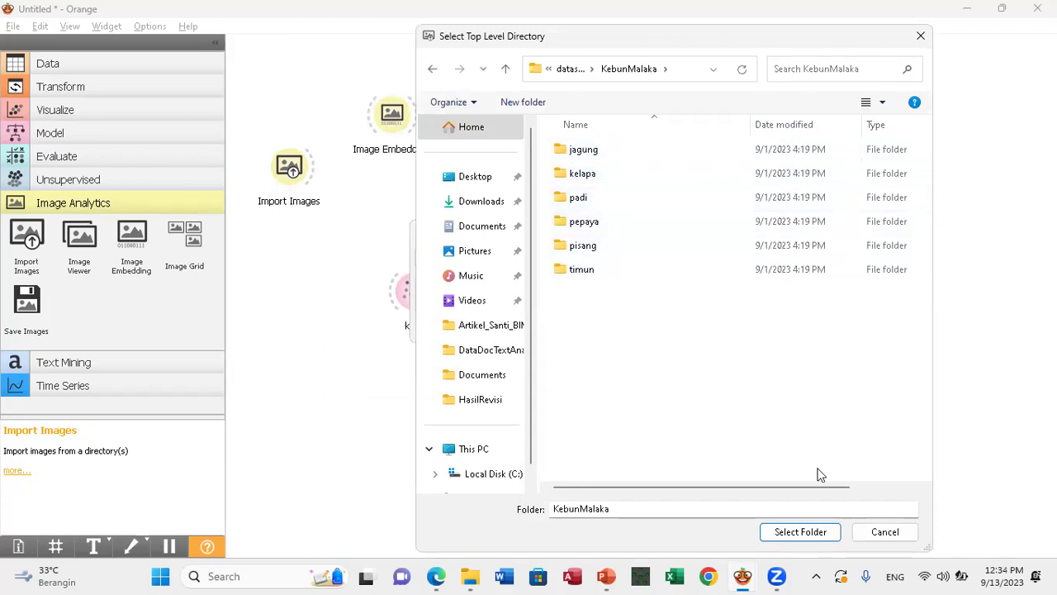
click(882, 536)
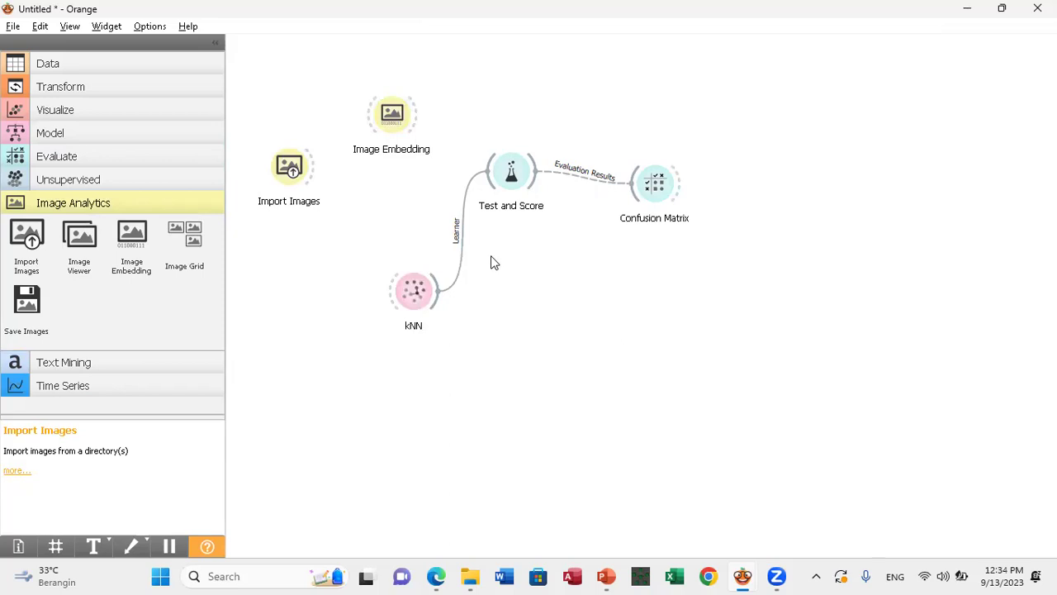
Link Import Images to Image Embedding and line the two widgets up side by side with space between them.
drag(316, 169, 369, 134)
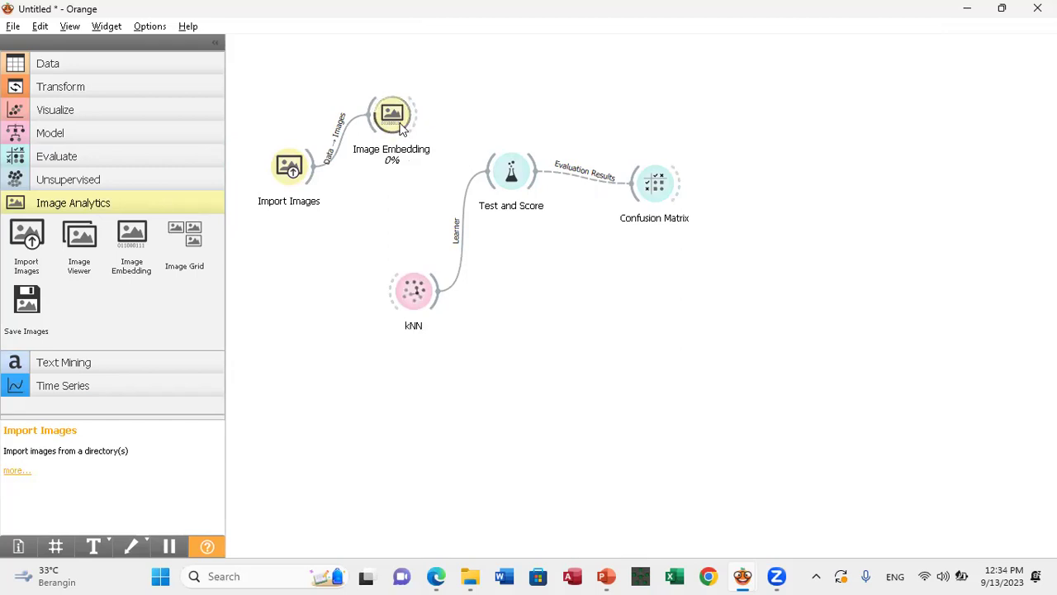
drag(392, 116, 381, 162)
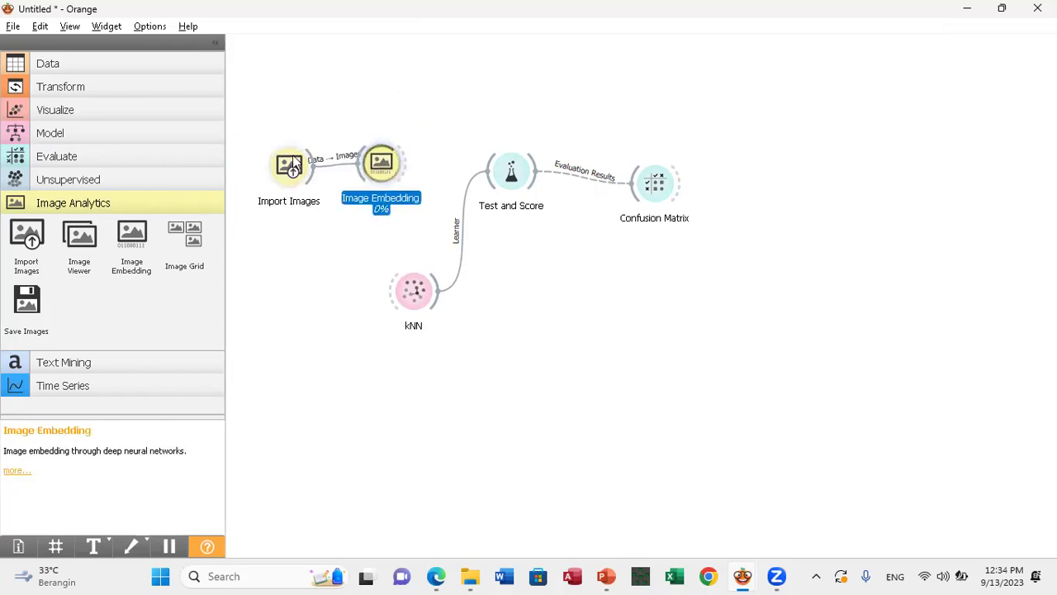
drag(293, 163, 270, 166)
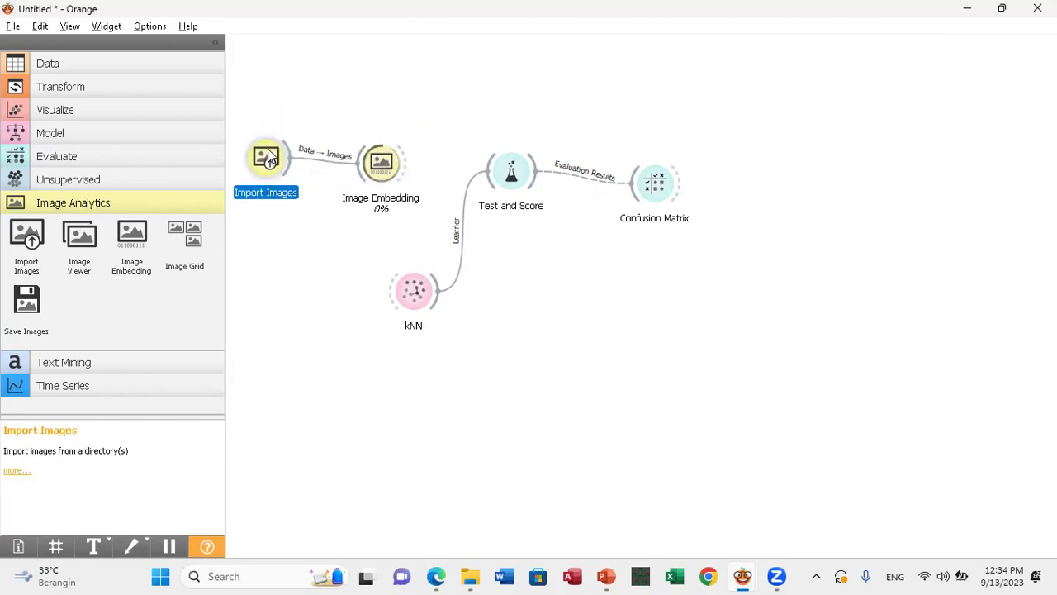
click(380, 159)
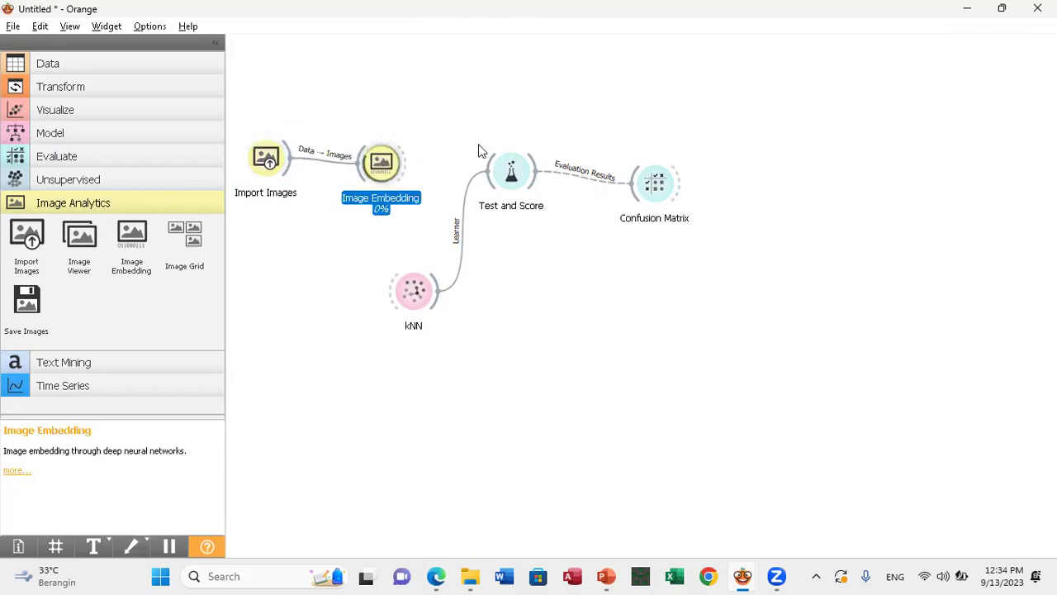
Shift Test and Score, Confusion Matrix and kNN farther from Image Embedding, with Test and Score level with Confusion Matrix.
click(509, 173)
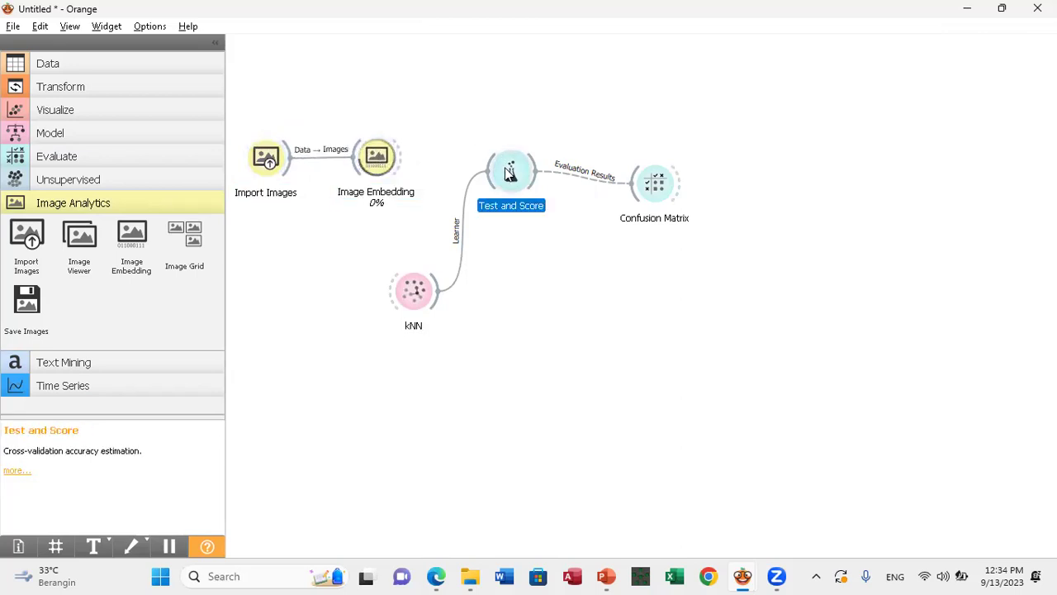
drag(509, 172, 546, 185)
drag(651, 182, 694, 182)
click(414, 297)
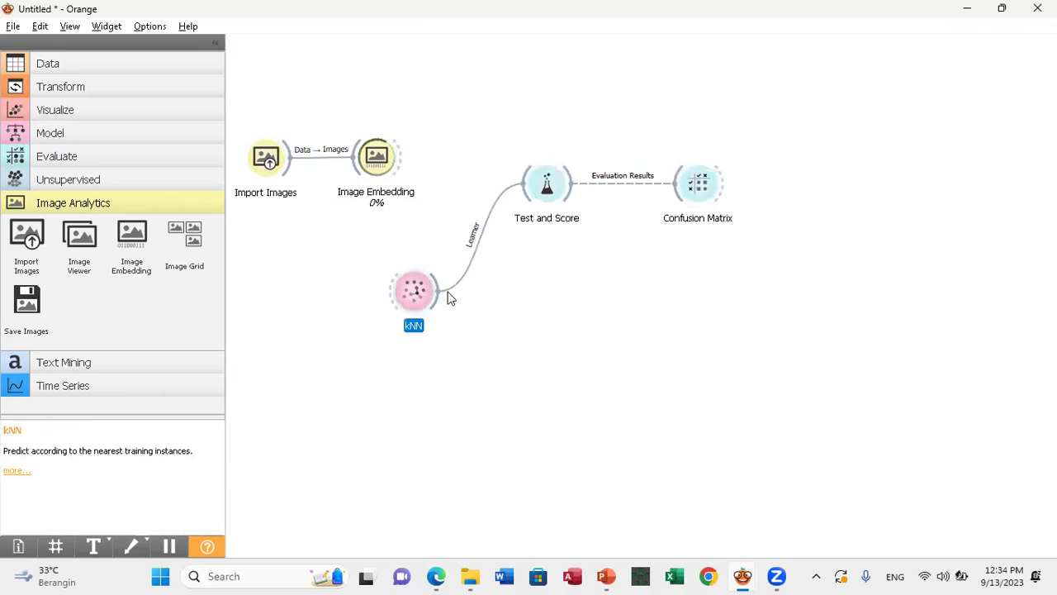
drag(450, 299, 499, 291)
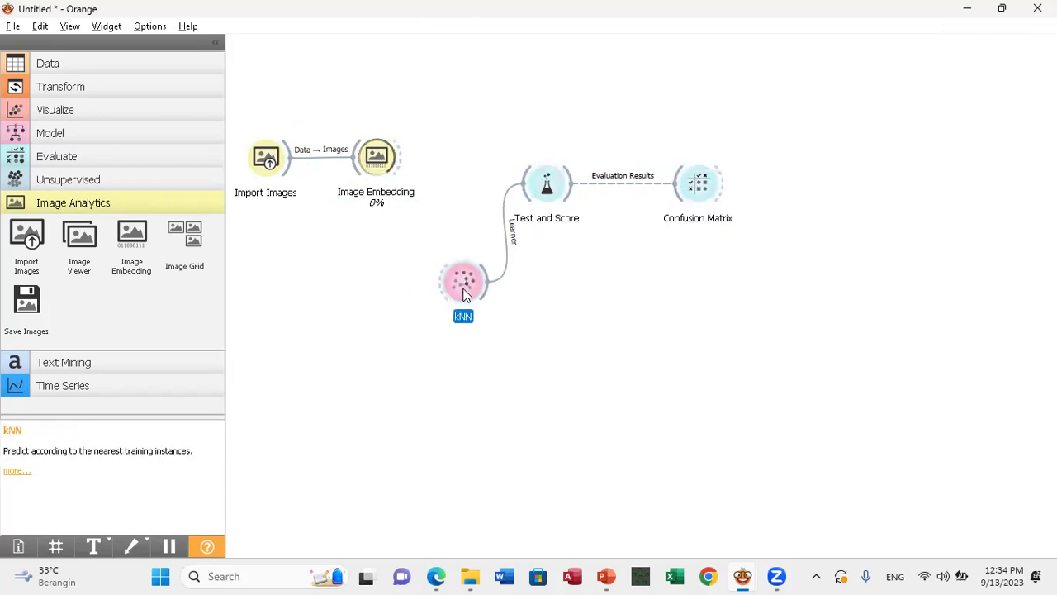
Add a Save Data widget to the canvas below Image Embedding, beside kNN.
right_click(358, 289)
text(save)
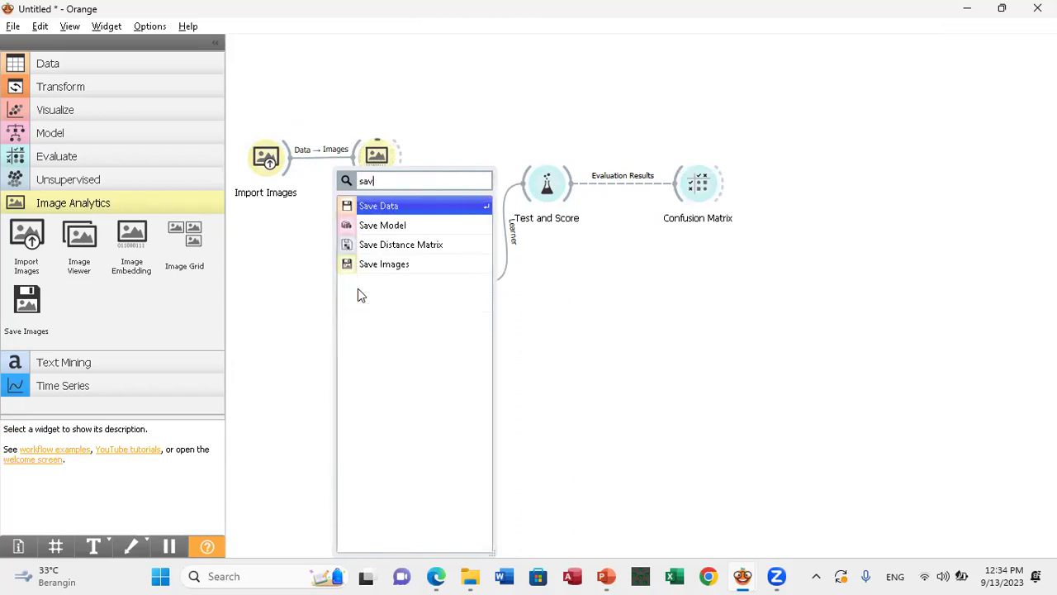
click(396, 208)
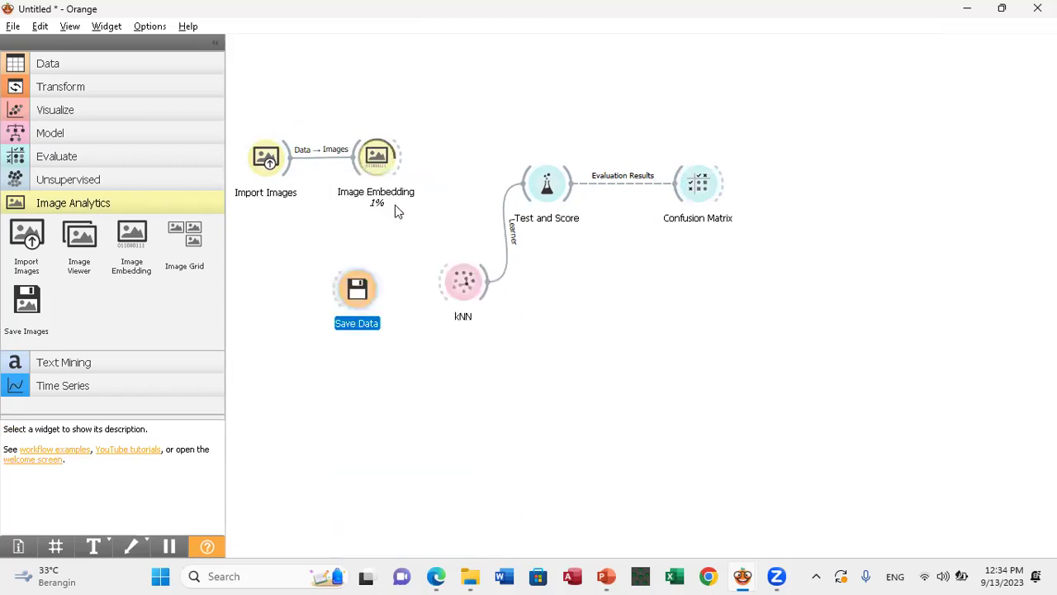
drag(376, 272, 384, 283)
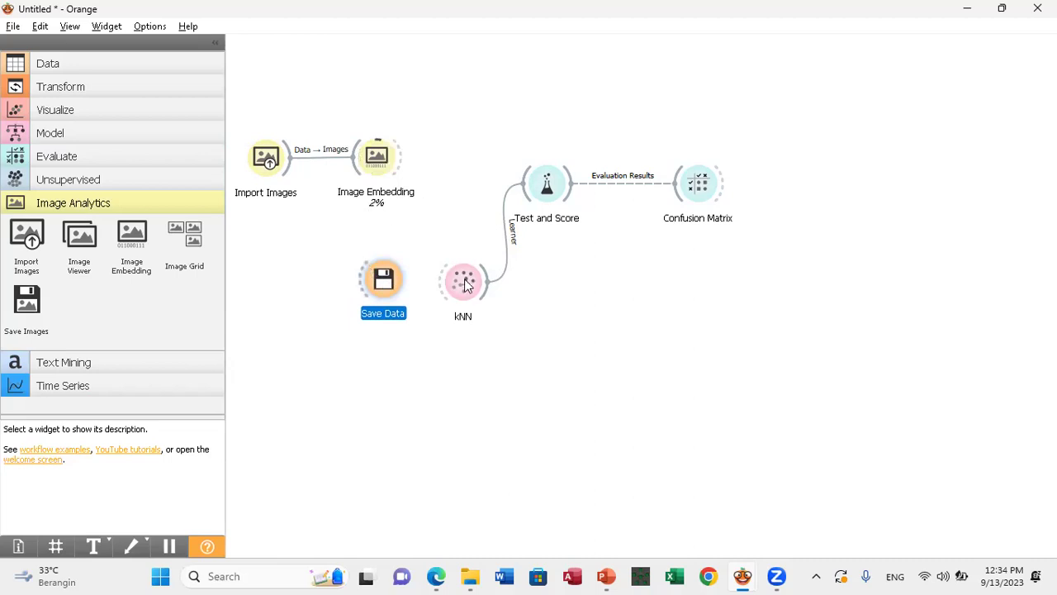
Move Test and Score, Confusion Matrix and kNN together away from Image Embedding, and place Save Data closer to kNN.
drag(447, 119, 789, 381)
drag(549, 186, 627, 153)
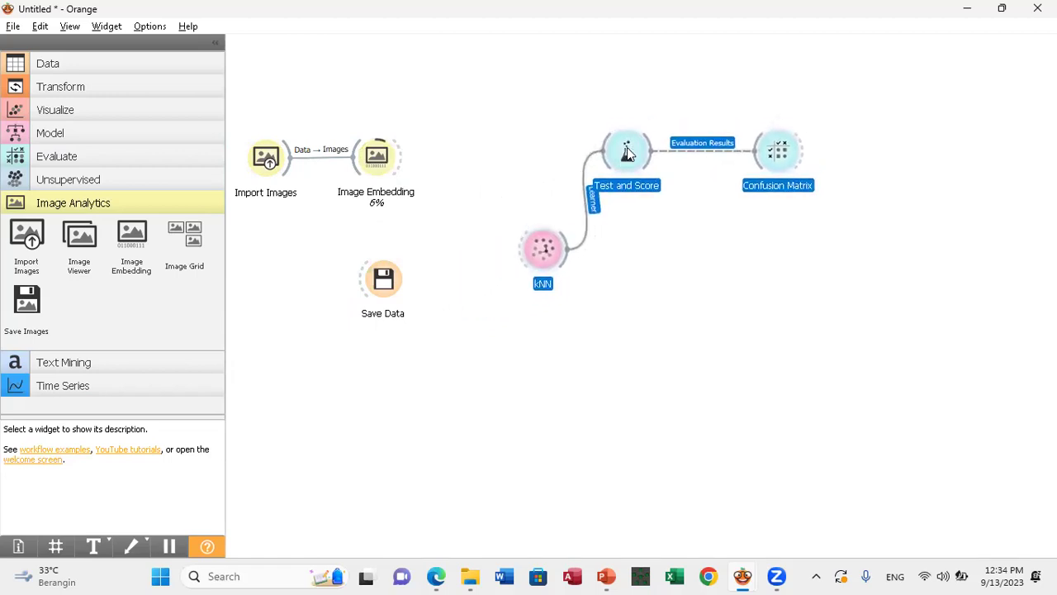
click(630, 253)
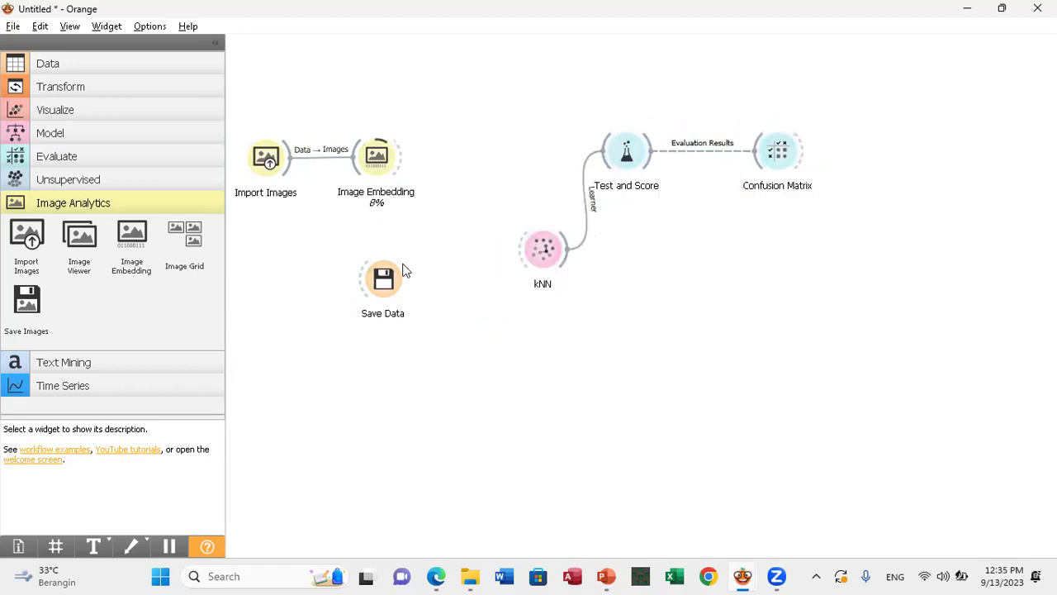
drag(382, 282, 449, 251)
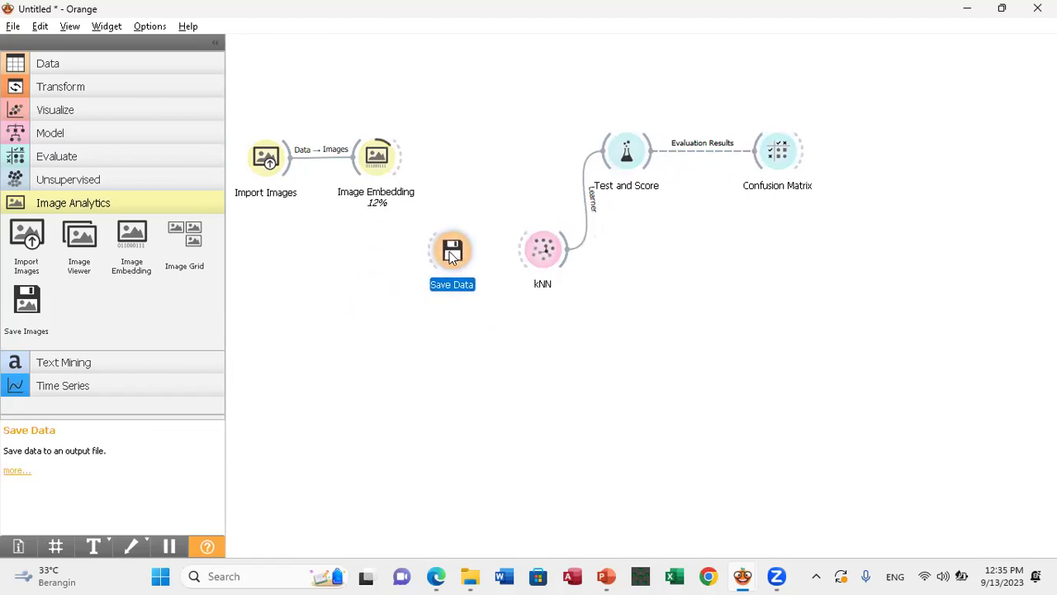
Enable autosave in Save Data and set its output file to KebunMalakaDataEkstraksiInveption.xlsx in the Downloads folder.
double_click(449, 251)
click(460, 269)
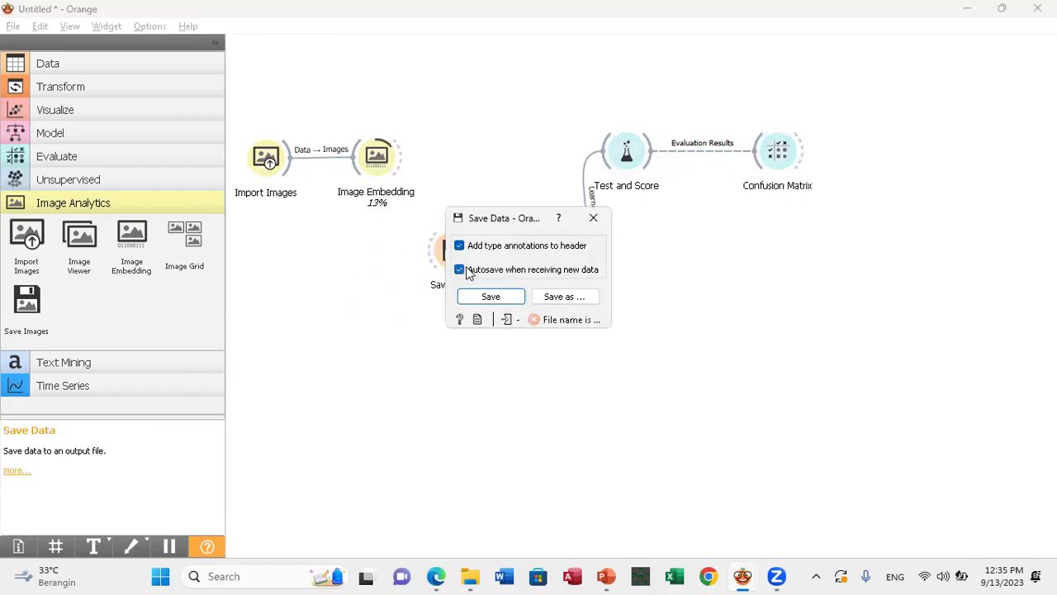
click(545, 299)
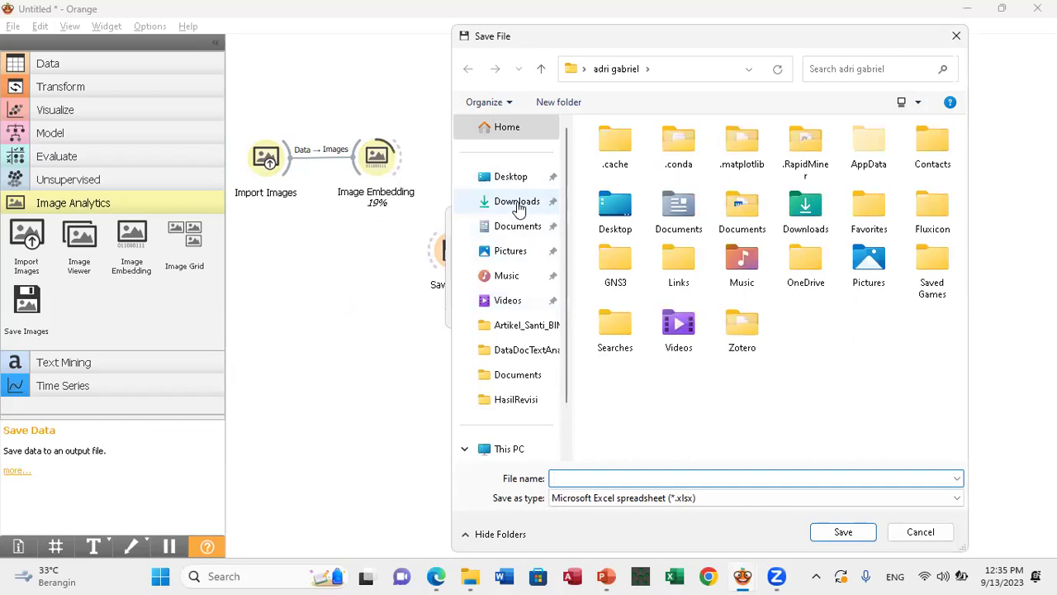
click(519, 206)
click(686, 475)
text(Kebun)
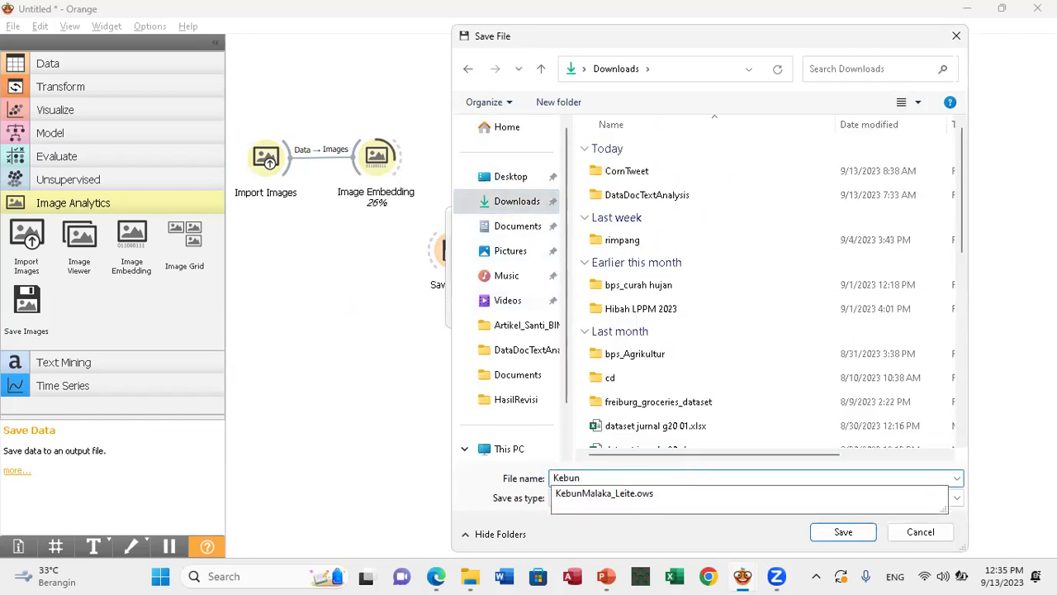
text(MalakaDataEkstraks)
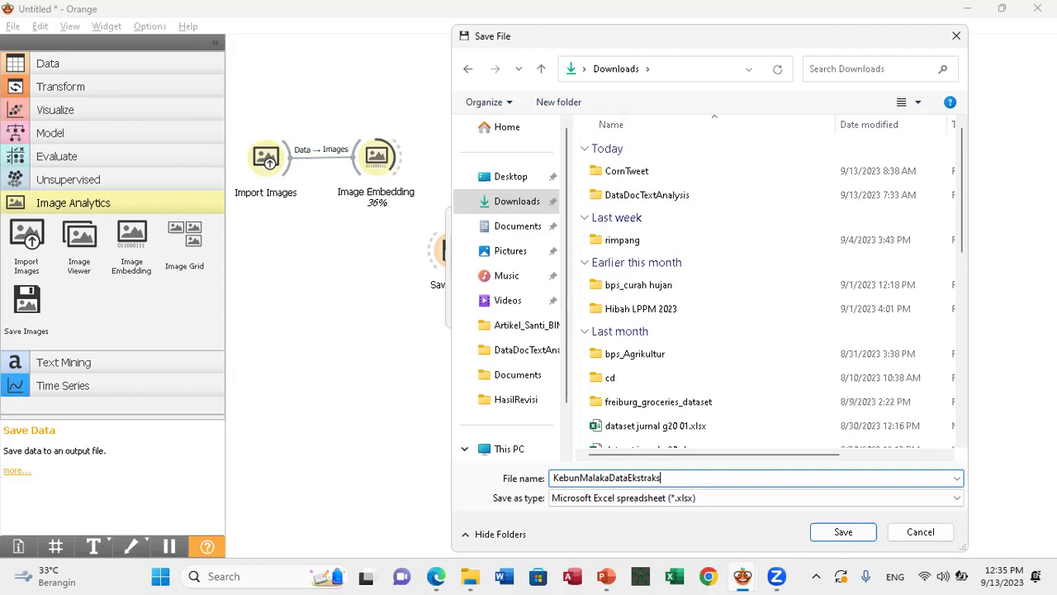
text(iInveption)
click(843, 532)
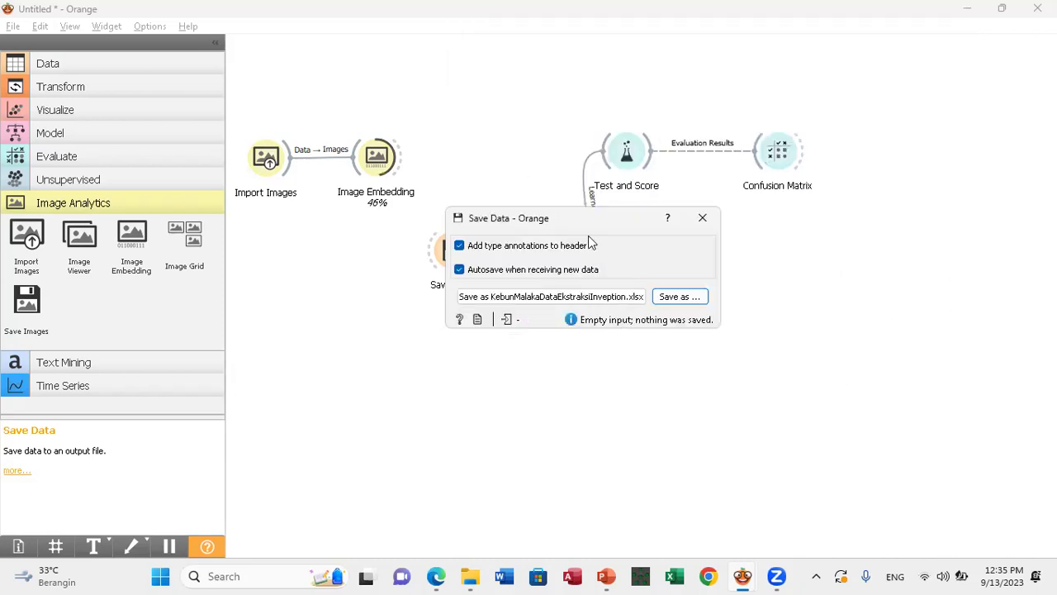
drag(588, 218, 585, 341)
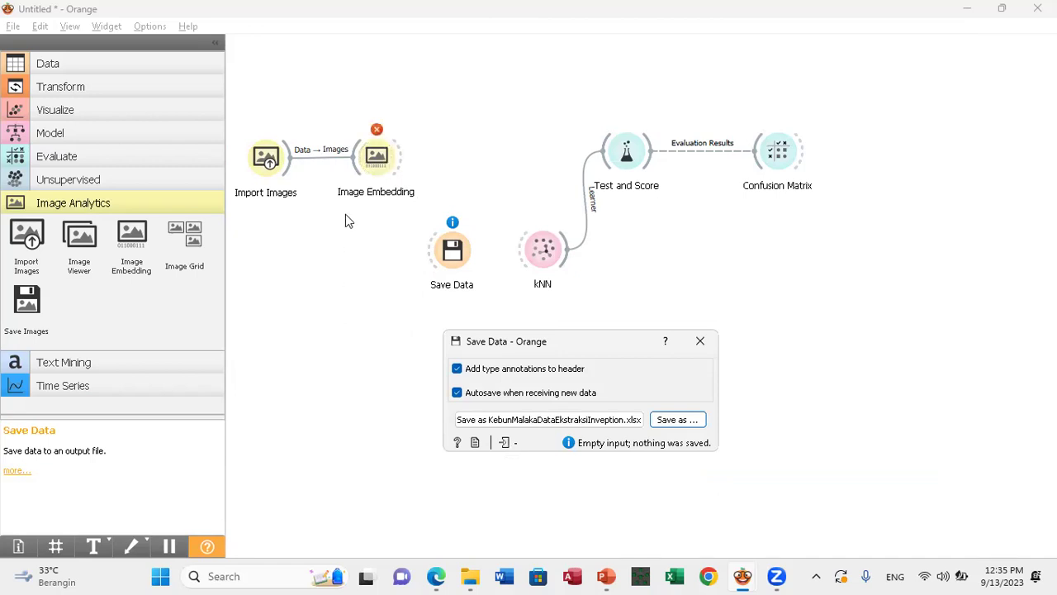
Change the Image Embedding widget's embedder to SqueezeNet (local) and close its settings.
click(379, 156)
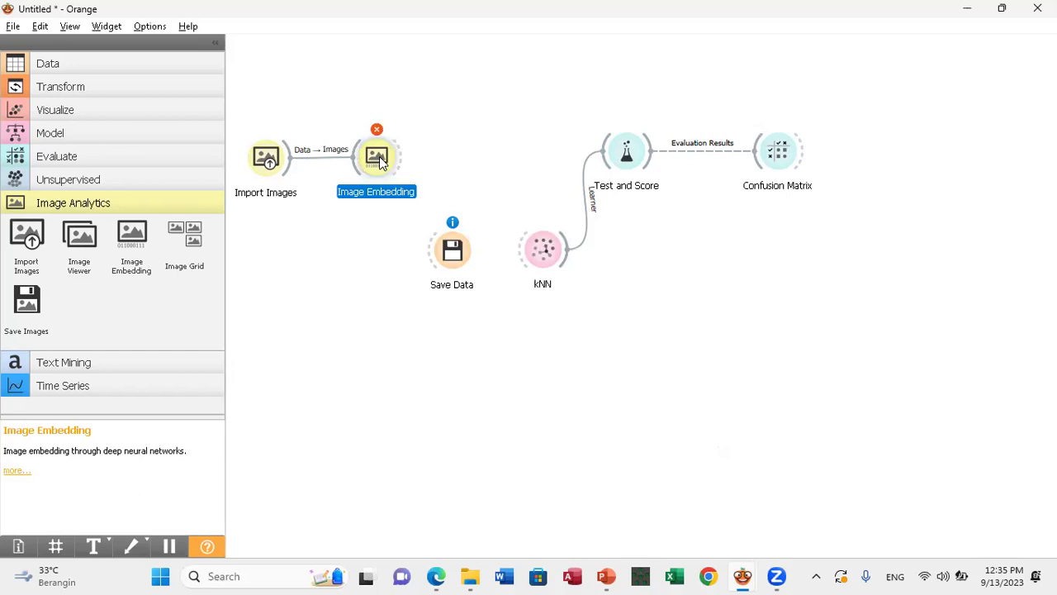
double_click(379, 156)
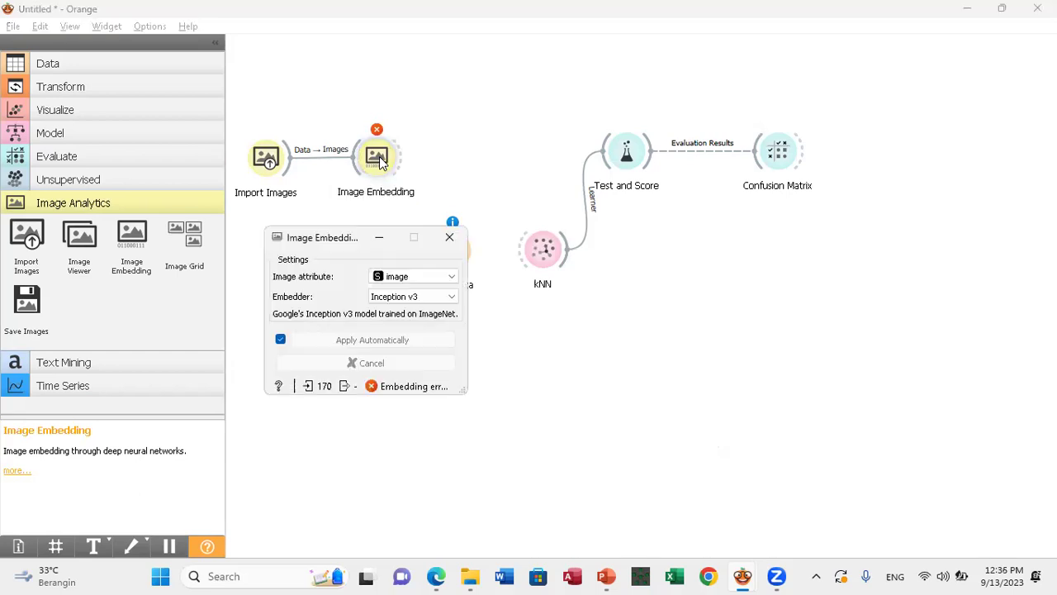
click(446, 304)
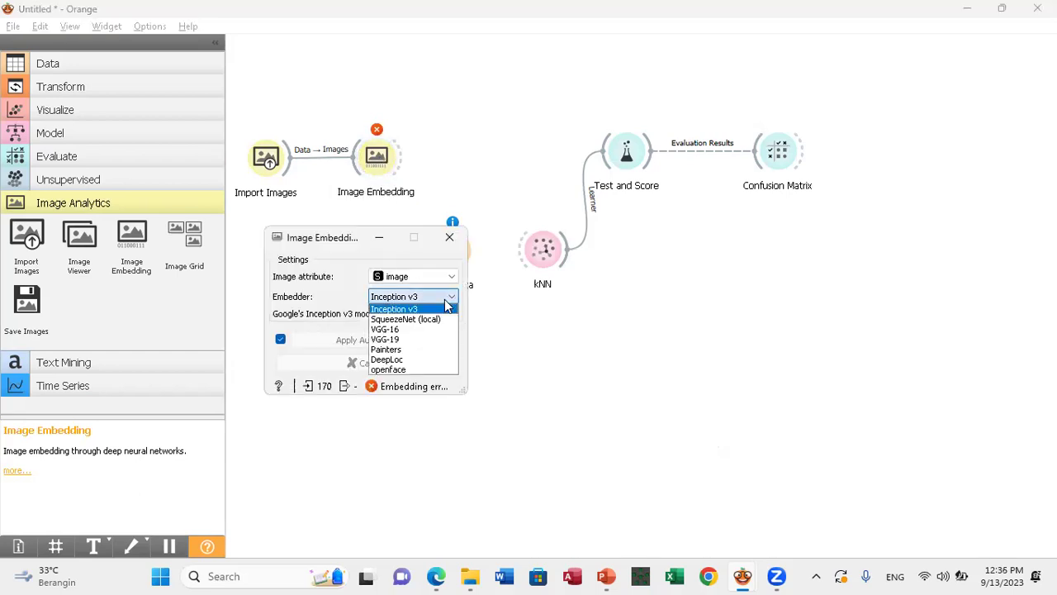
click(419, 320)
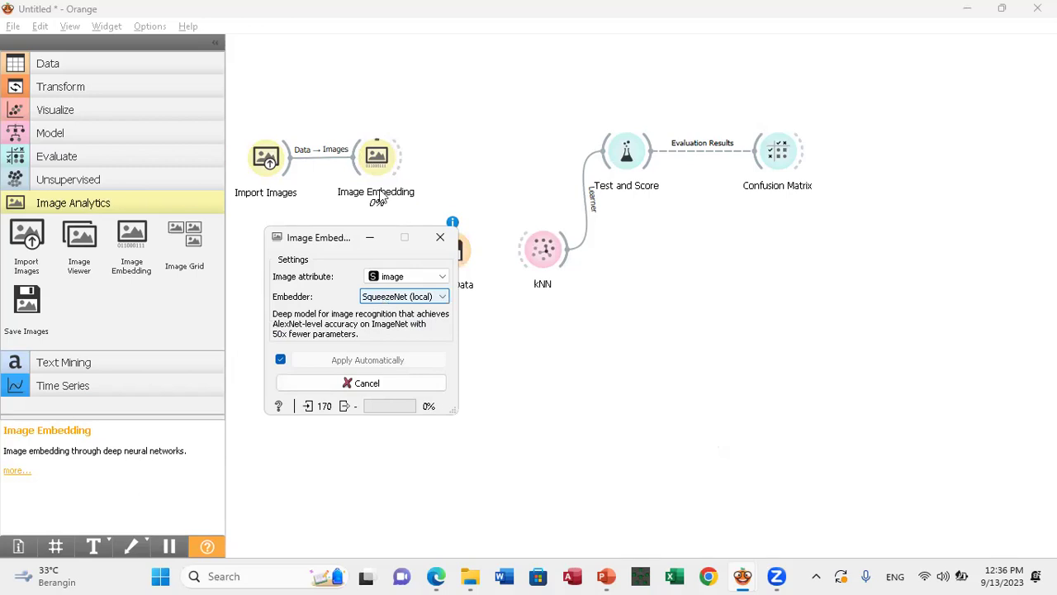
click(453, 136)
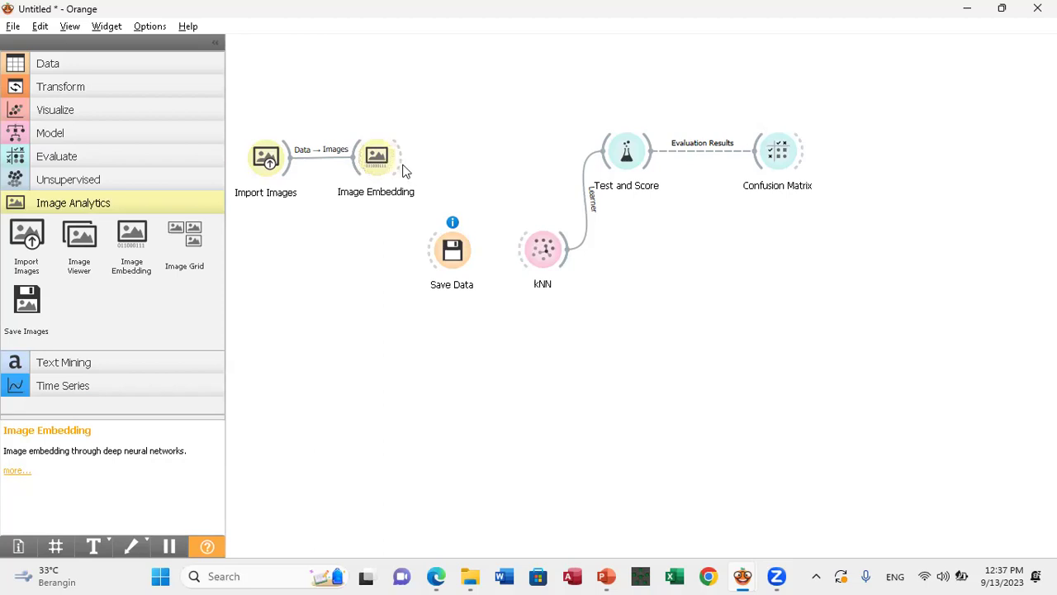
Link Image Embedding to Save Data and remove that link again.
drag(404, 173, 423, 255)
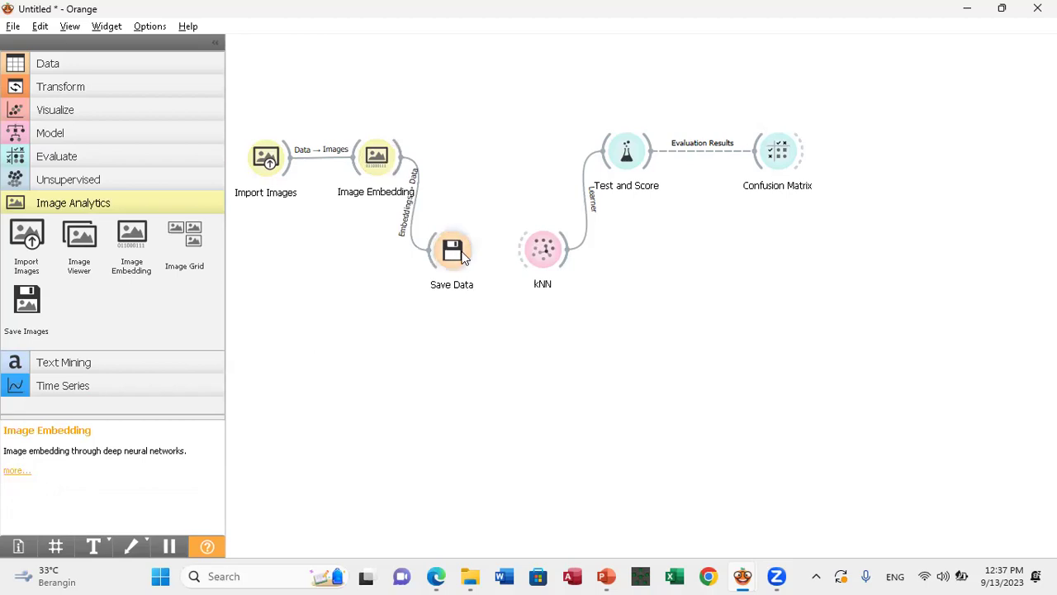
click(414, 246)
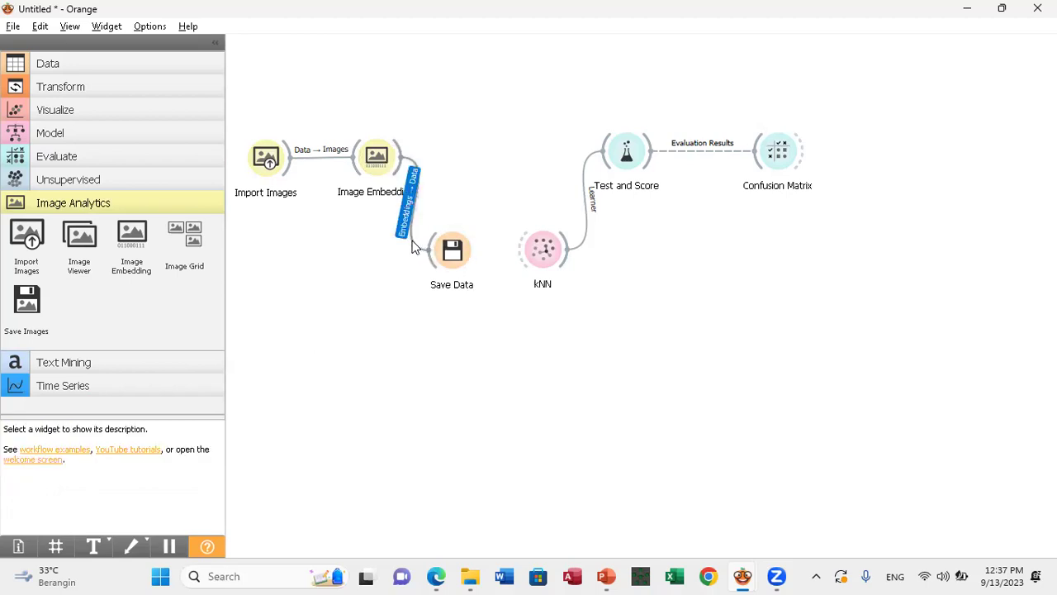
key(Delete)
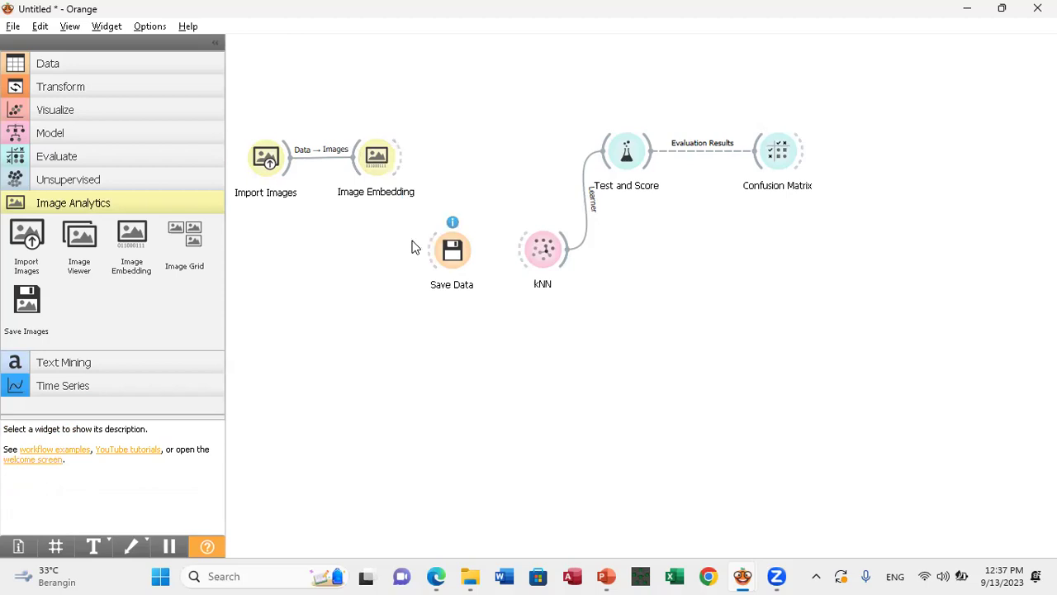
Open KebunMalakaDataEkstraksiInveption.xlsx from the Downloads folder in Excel and examine the header row through to the last feature and metadata columns.
mouse_move(471, 576)
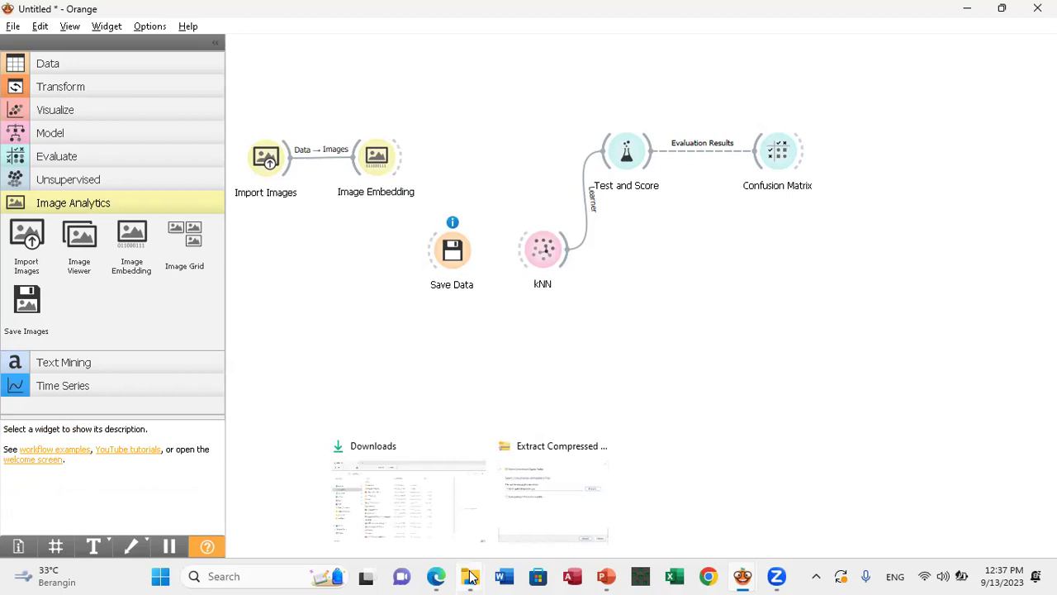
click(417, 508)
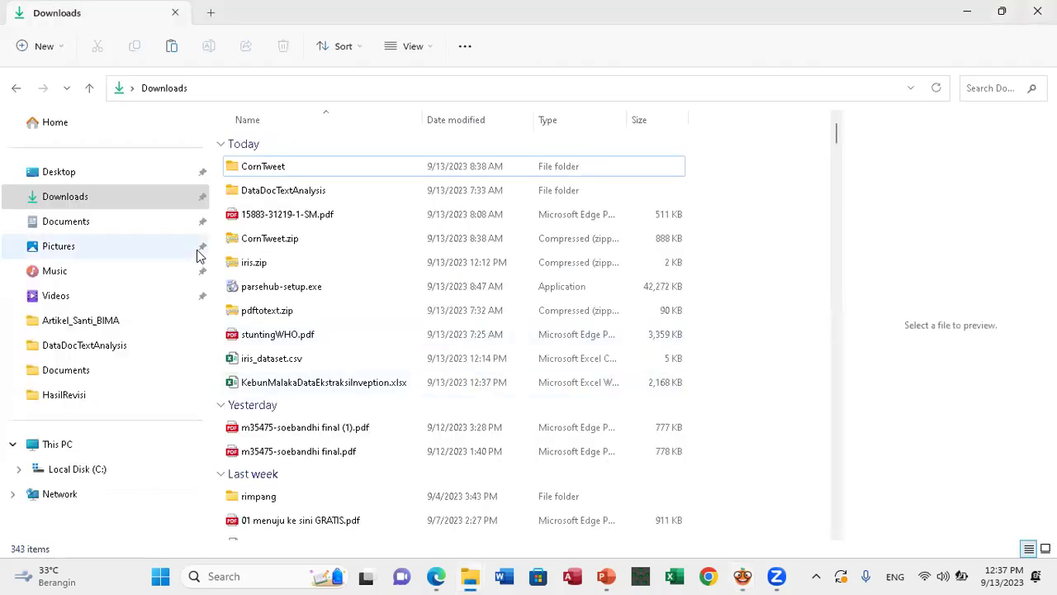
double_click(300, 382)
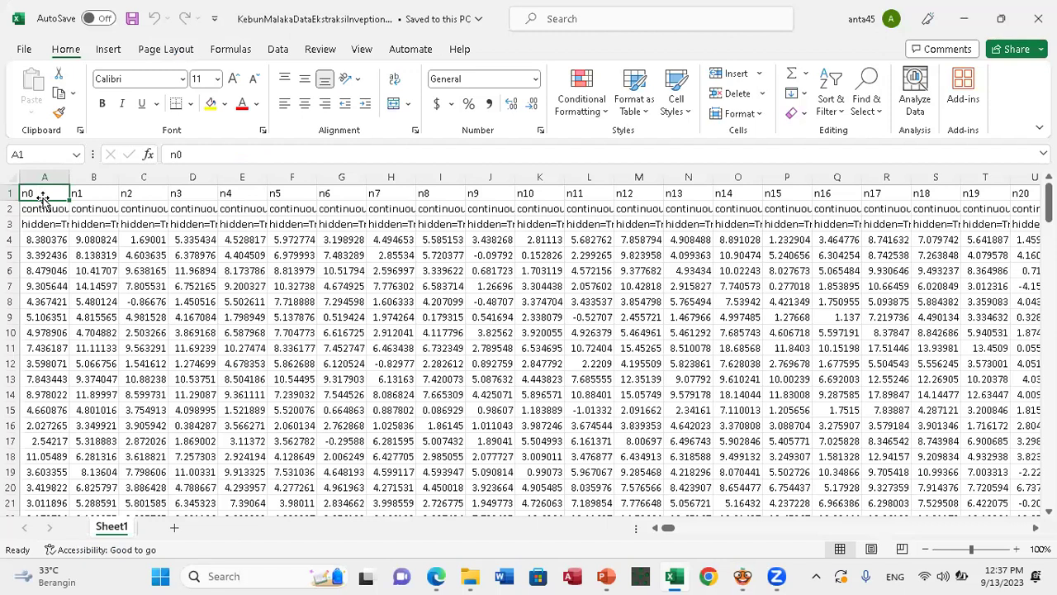
key(ctrl+Right)
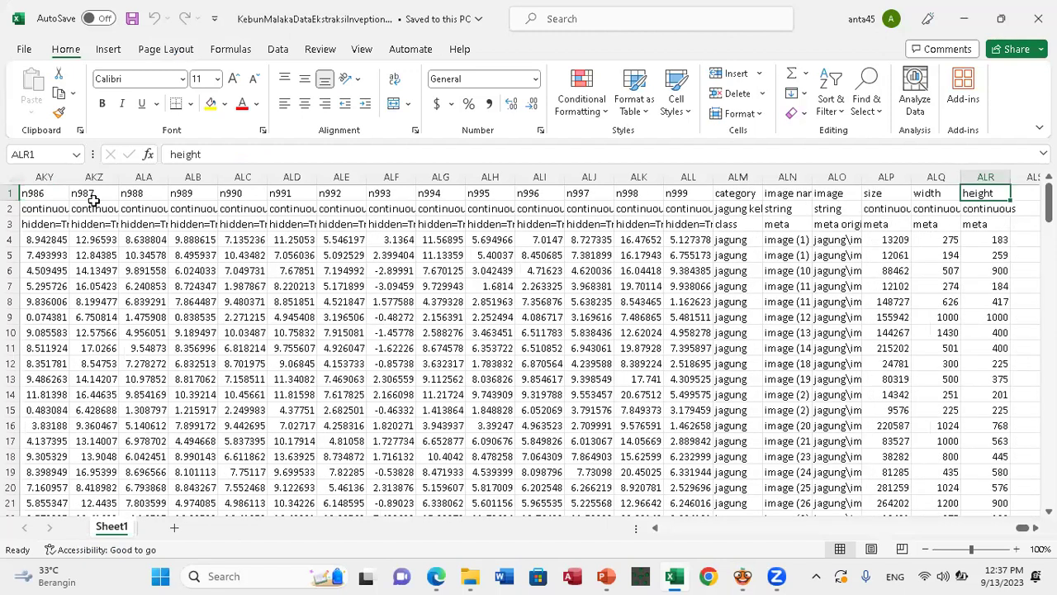
click(679, 197)
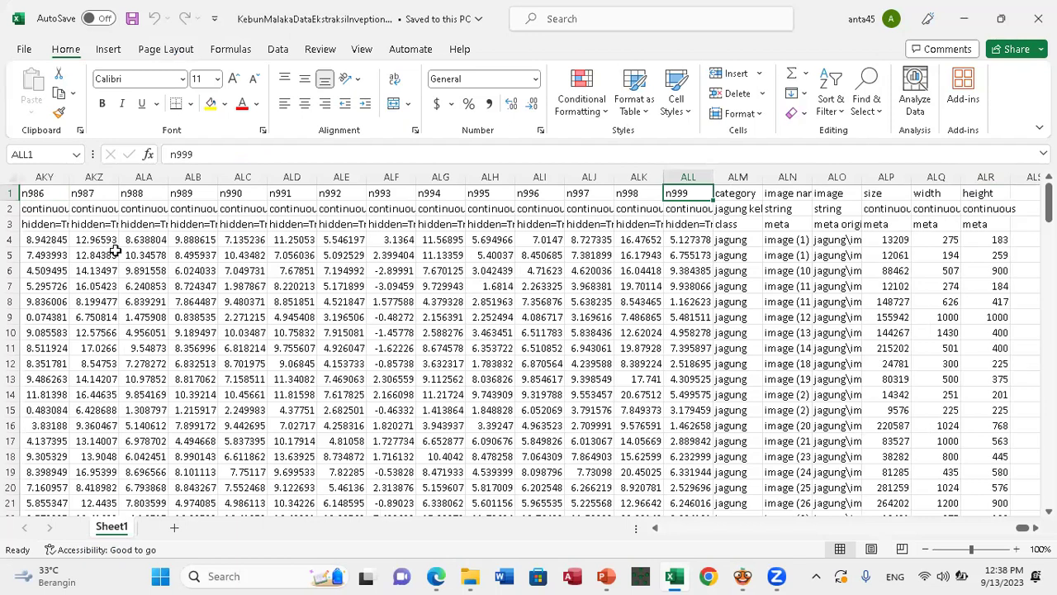
Check how far the image records extend down the n986 column, and inspect a block of the extracted feature values near its first rows.
click(45, 239)
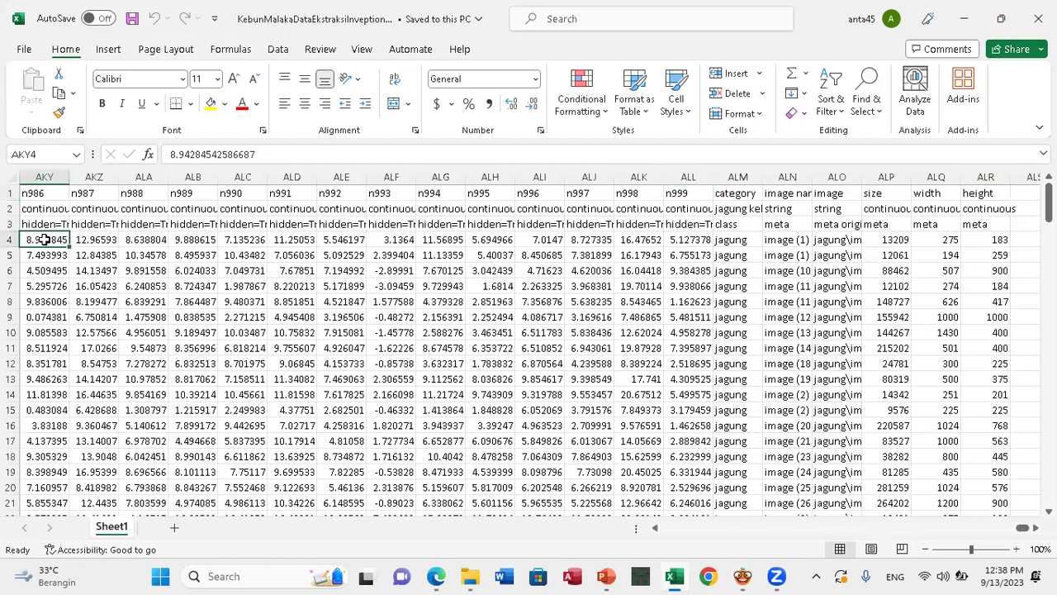
key(ctrl+Down)
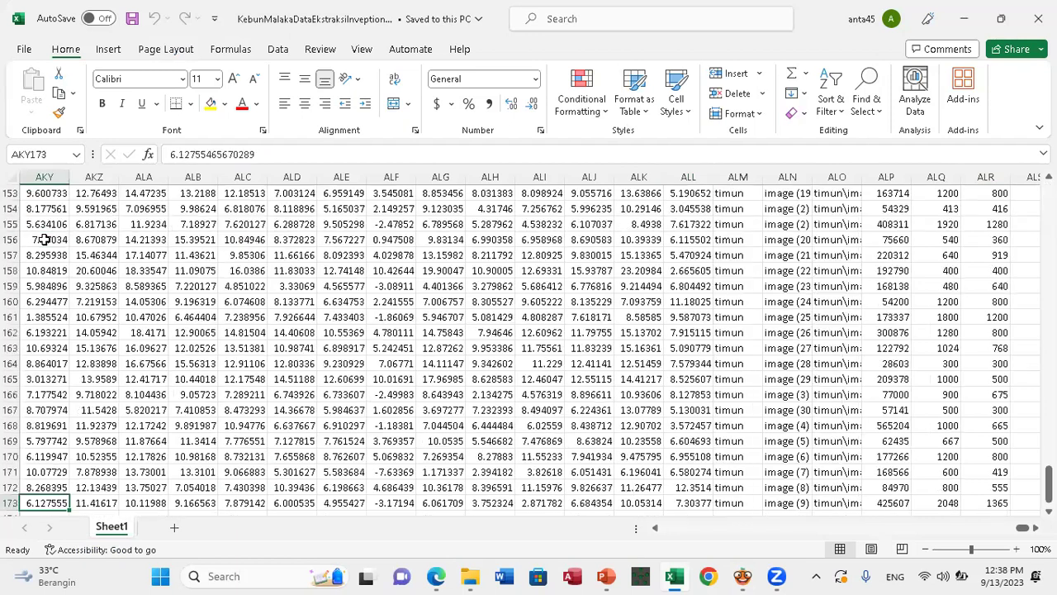
click(27, 484)
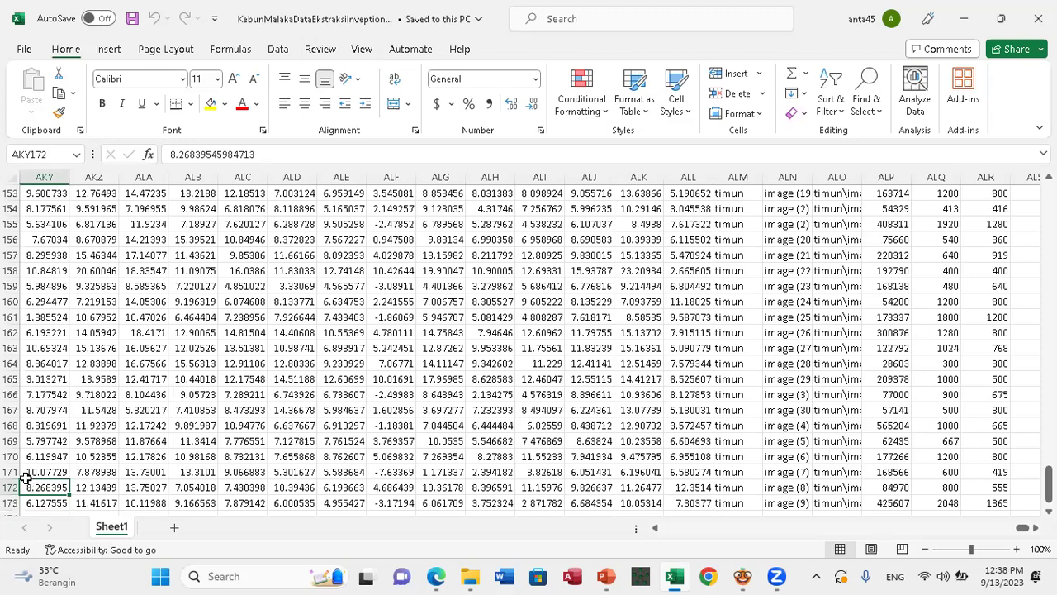
key(ctrl+Up)
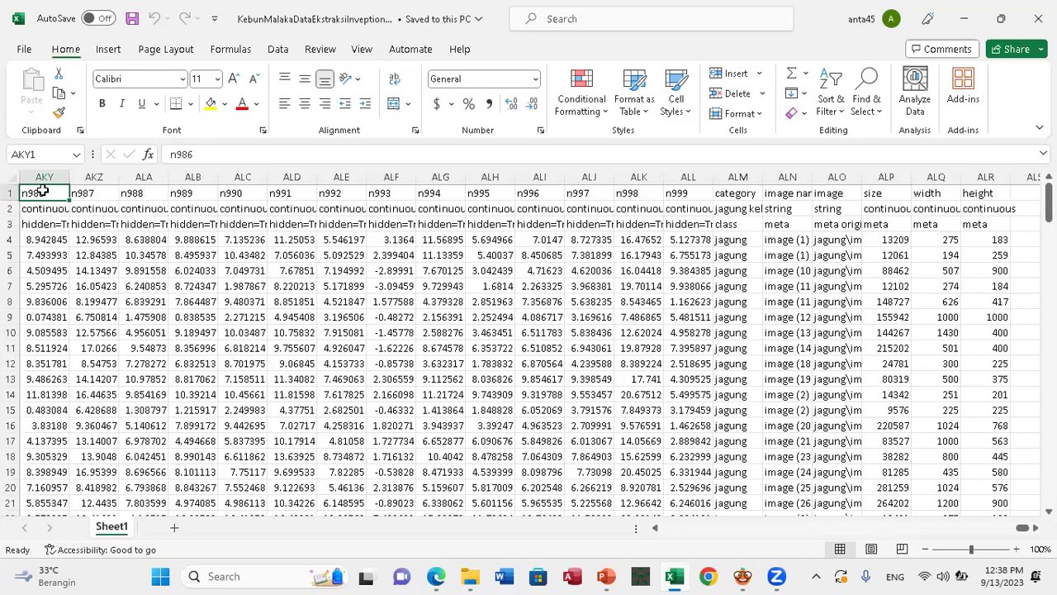
click(75, 318)
shift+click(261, 286)
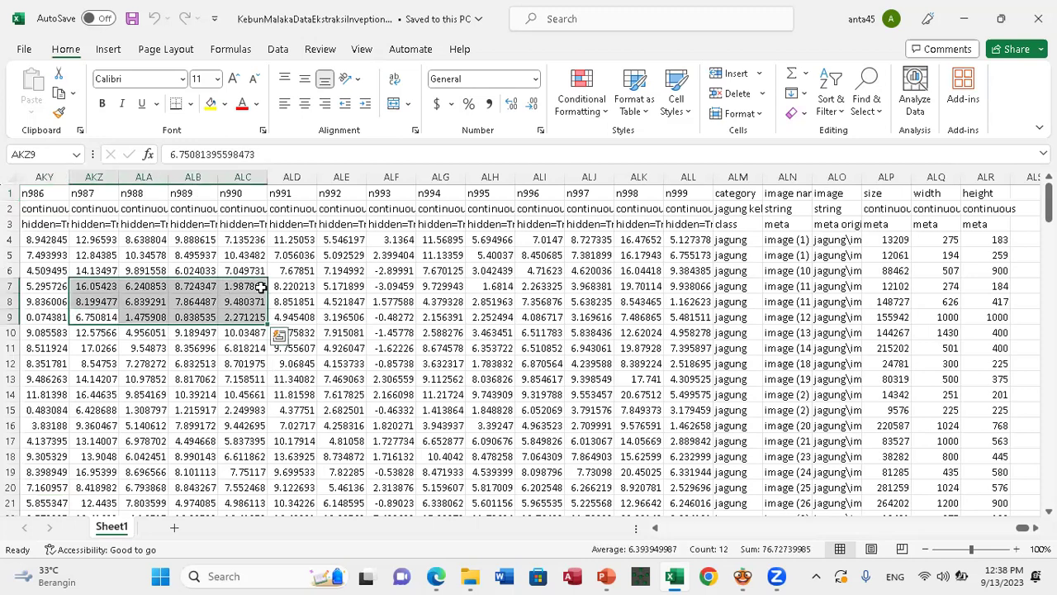
click(361, 331)
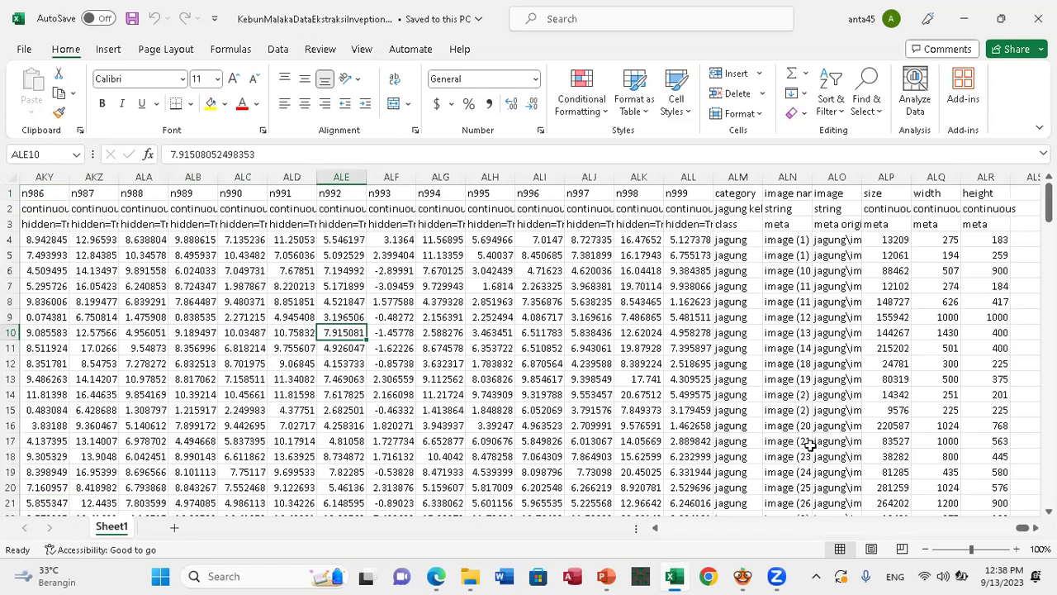
Switch back to the Orange workflow and link Image Embedding's embeddings to Test and Score as its data.
mouse_move(747, 576)
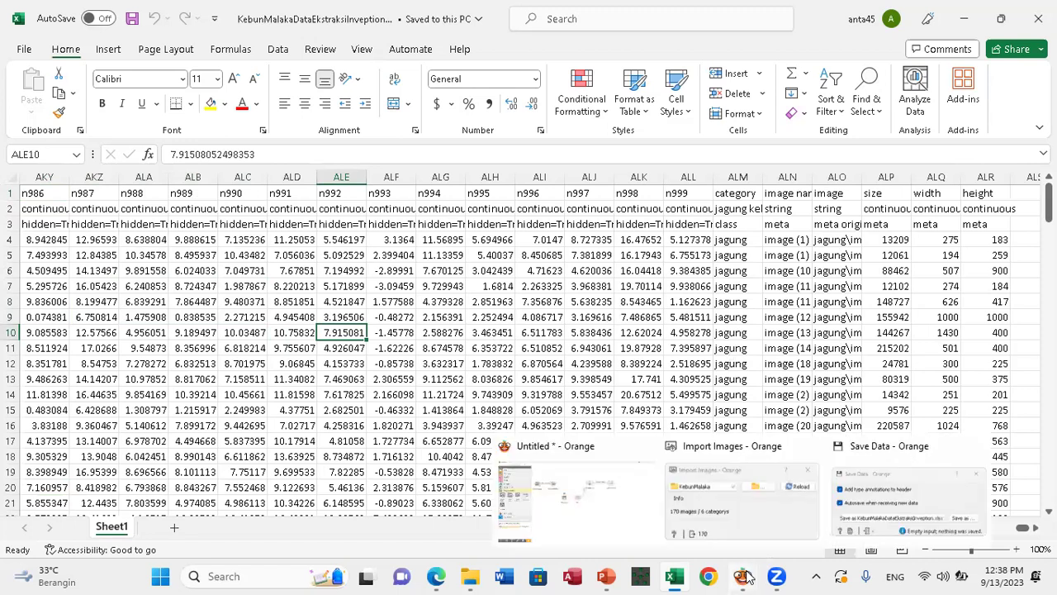
click(634, 525)
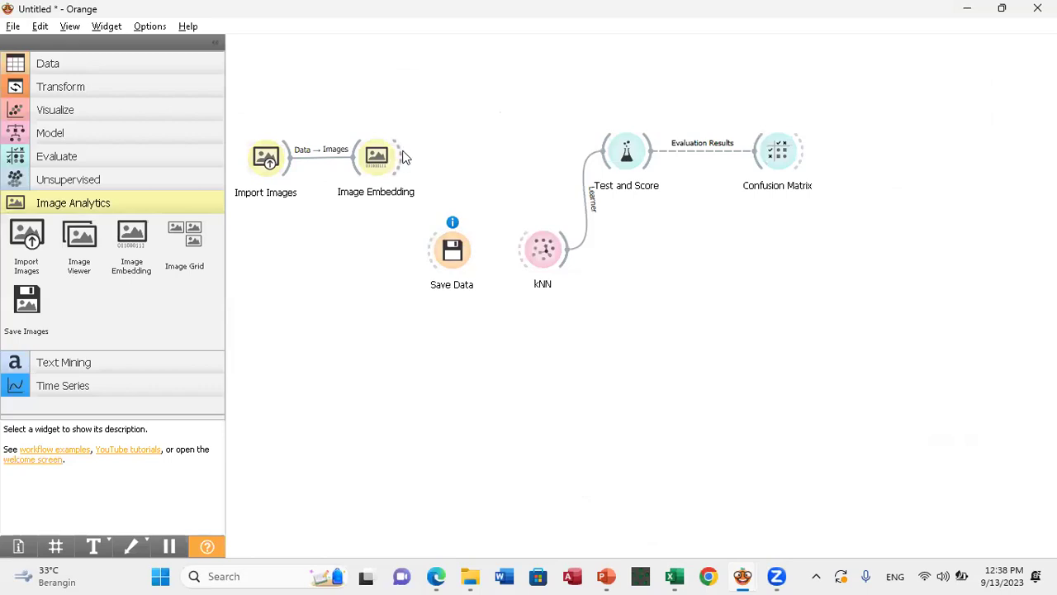
drag(402, 162, 603, 154)
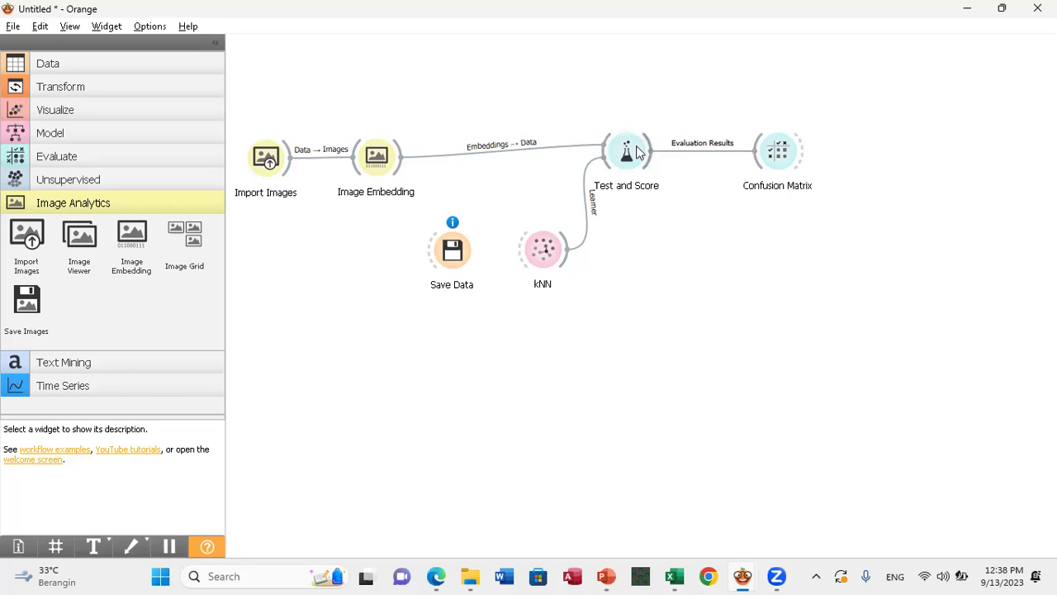
Open the Confusion Matrix, collapse its learner and output settings, and show the number of instances for each actual and predicted class.
click(776, 157)
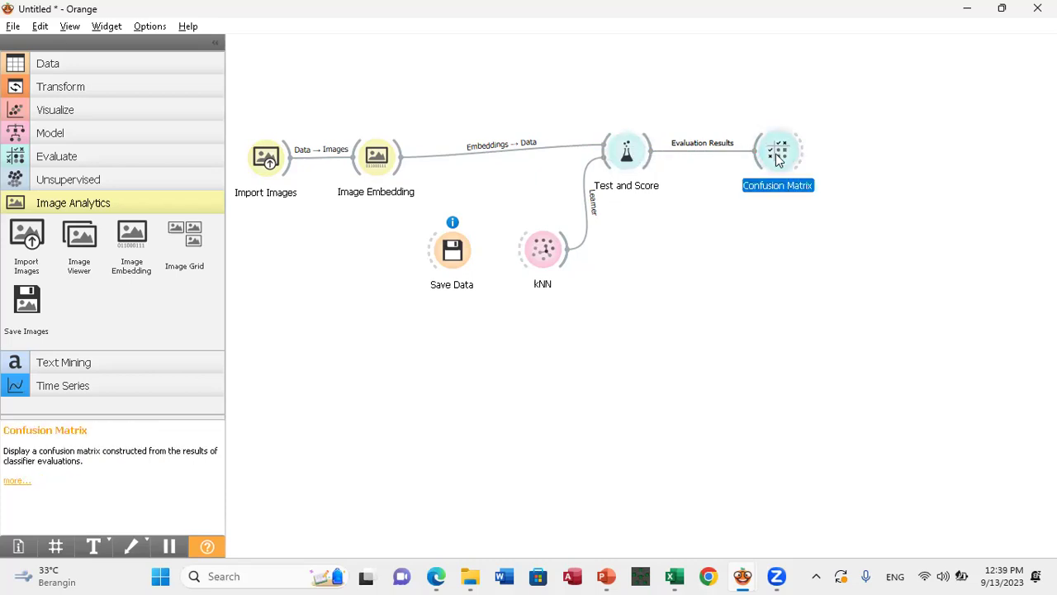
double_click(777, 157)
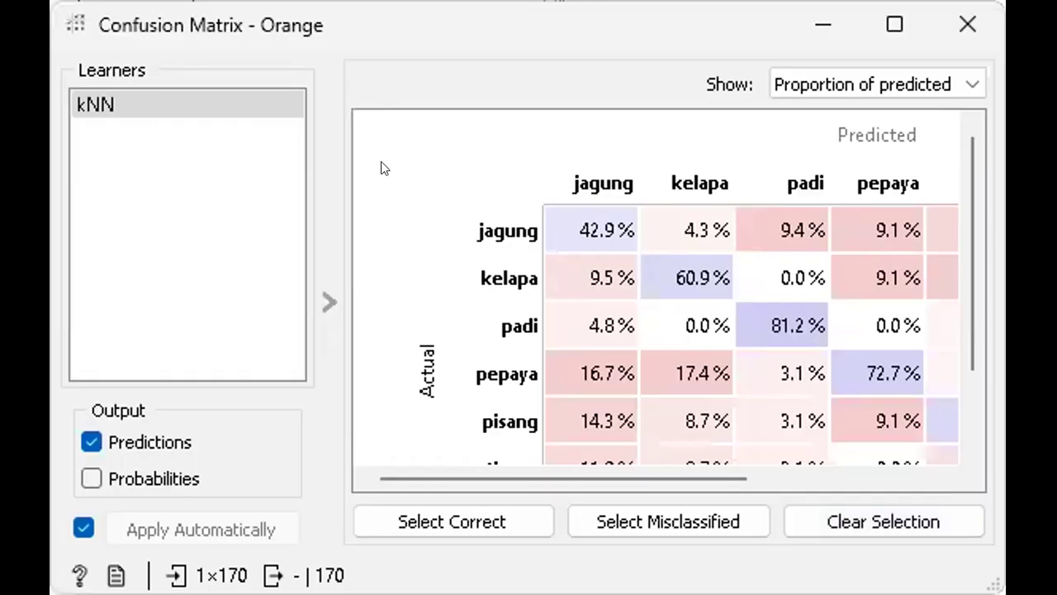
click(314, 297)
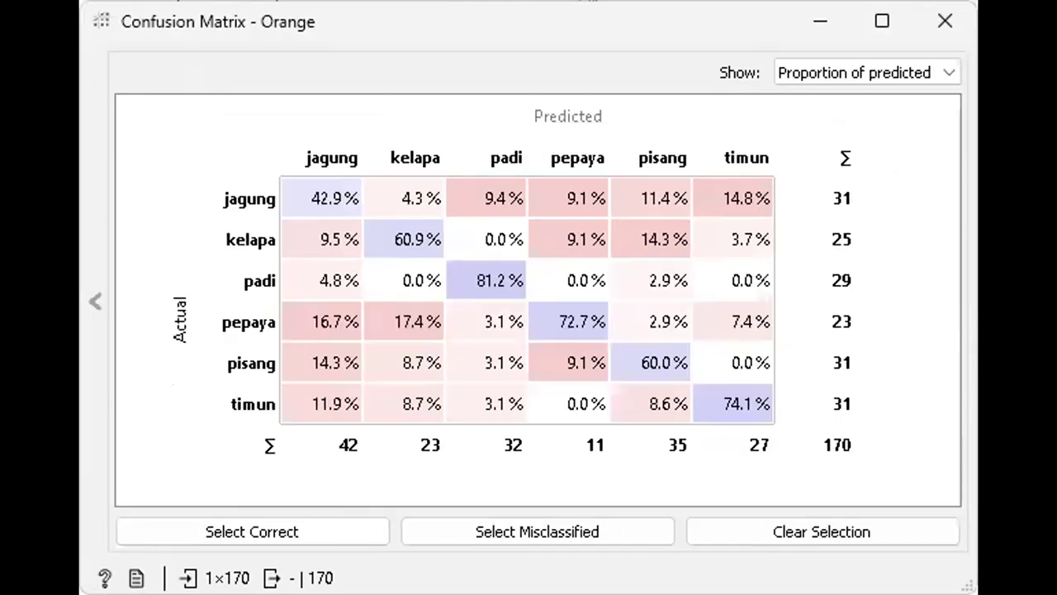
click(914, 75)
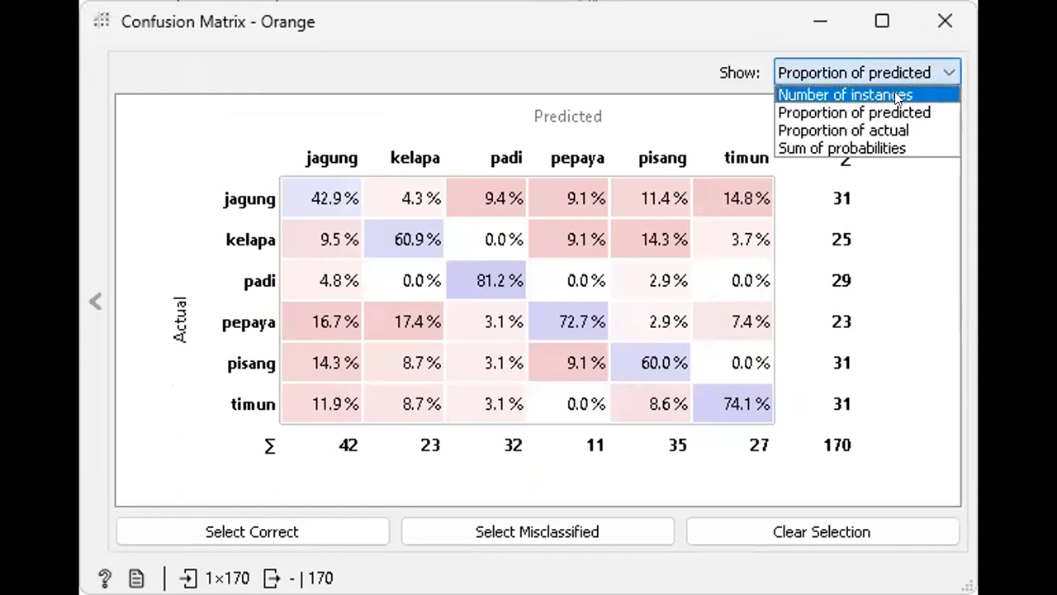
click(897, 98)
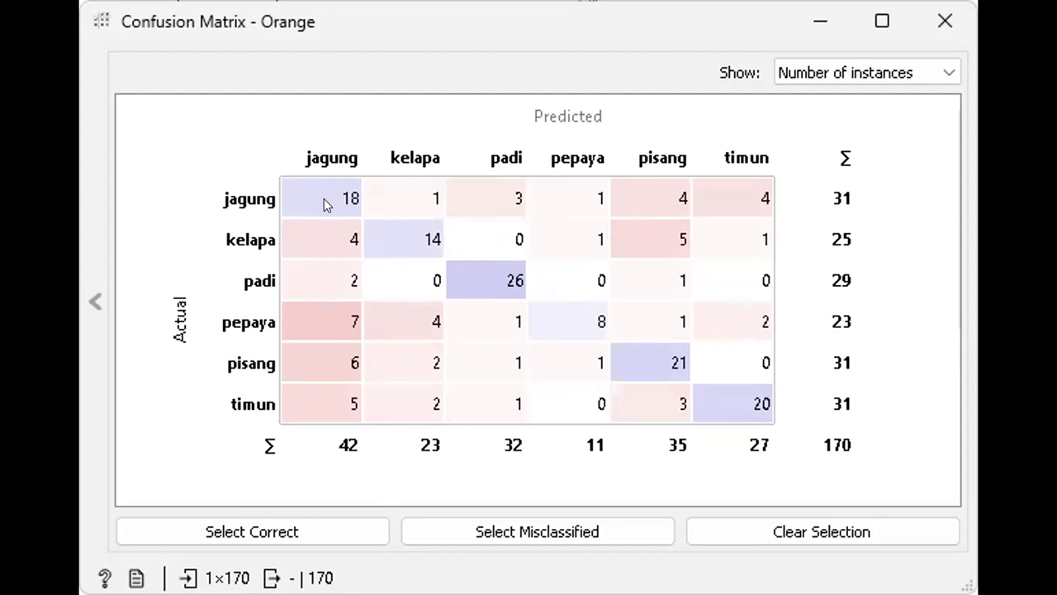
mouse_move(323, 198)
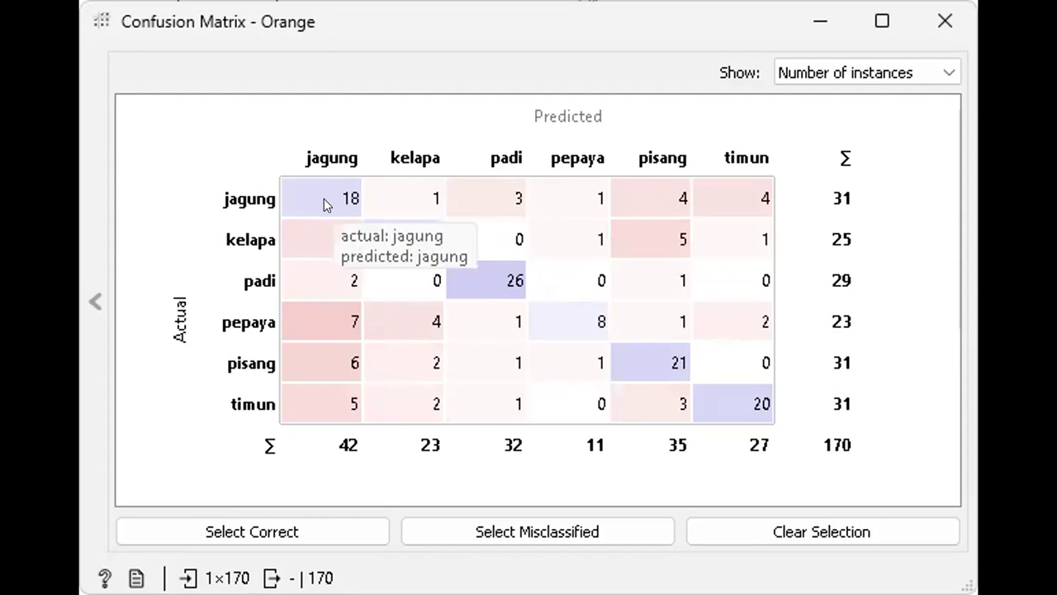